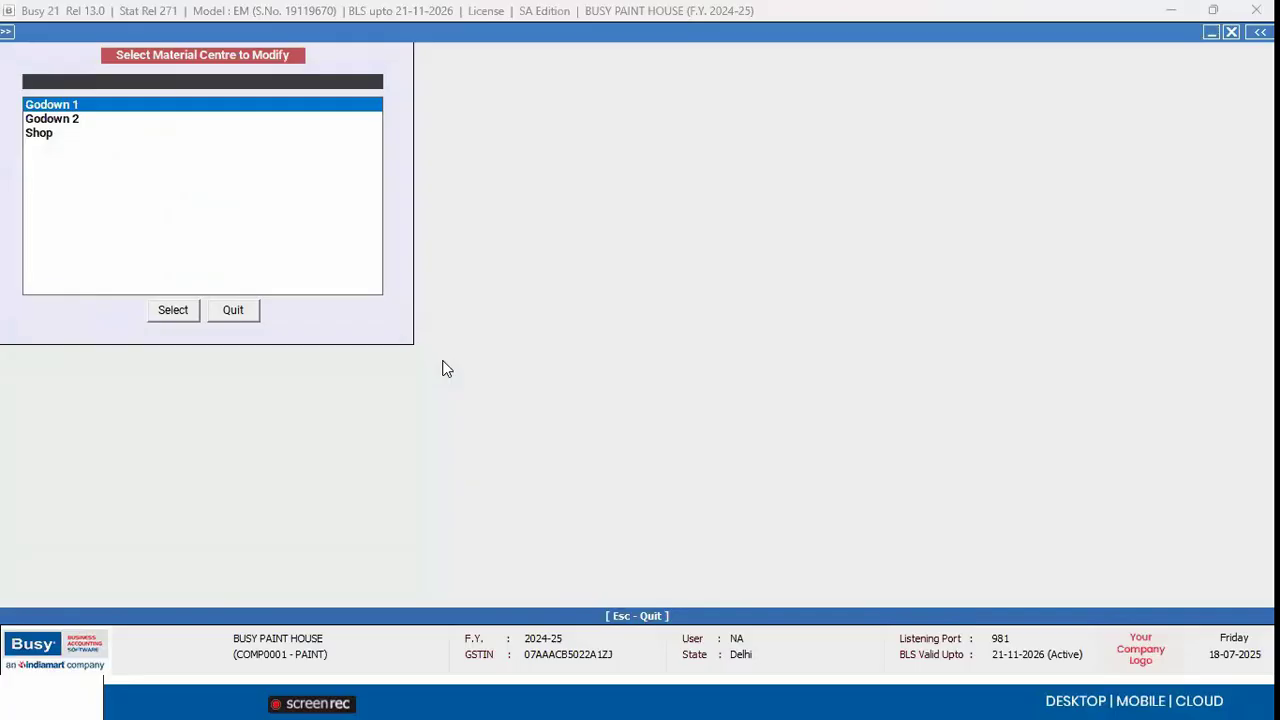
Step: Leave the material centre list and start the alphabetical closing stock report with balances only
key("Escape")
key("Escape")
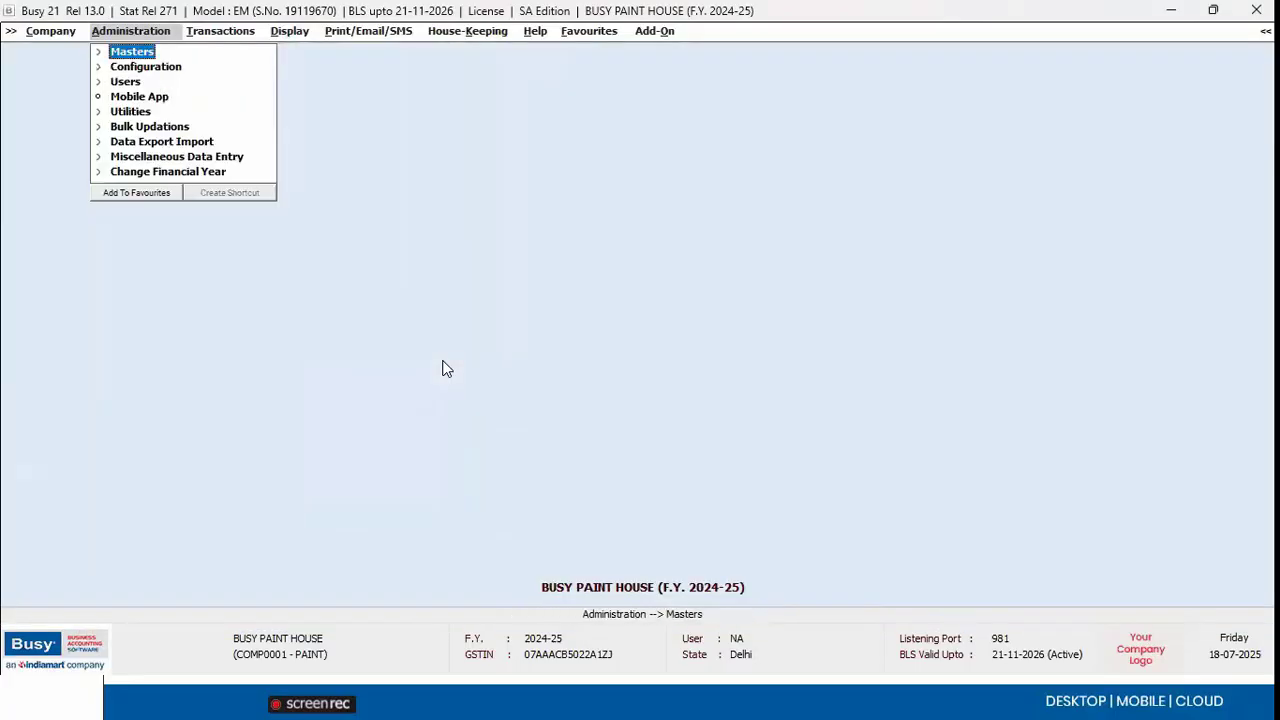
key("Right")
key("Right")
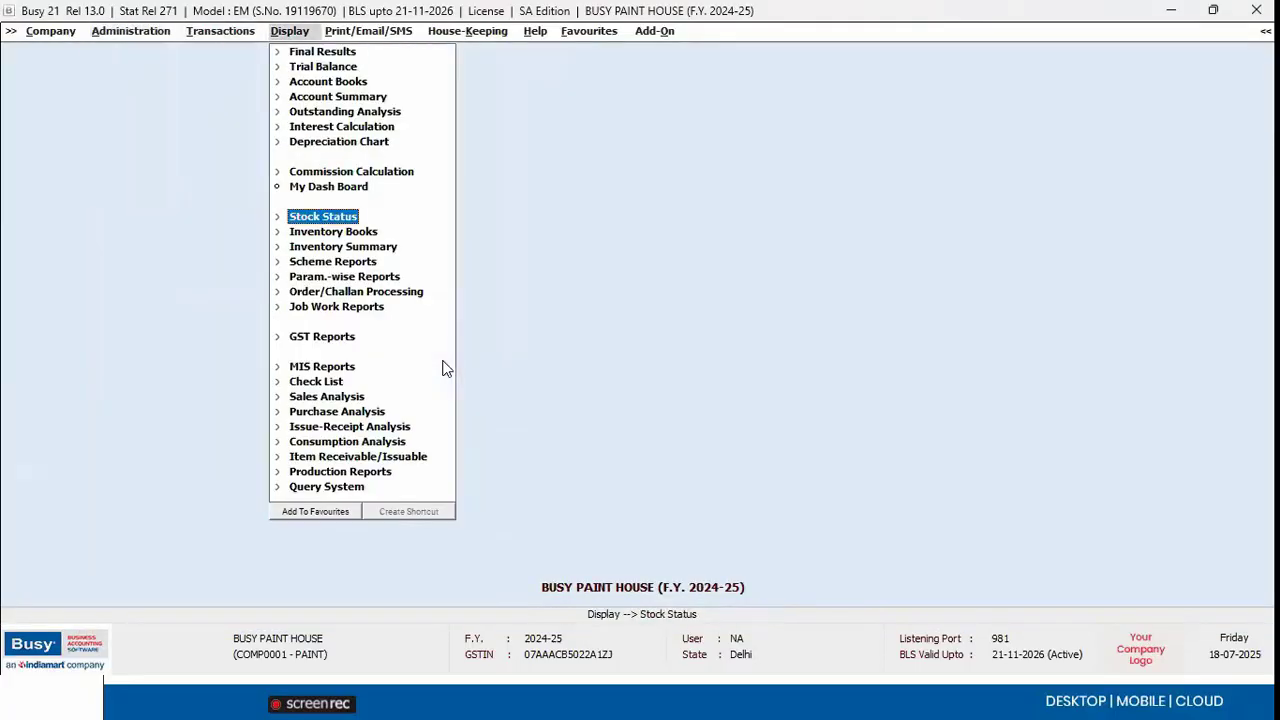
key("Down")
key("Up")
key("Return")
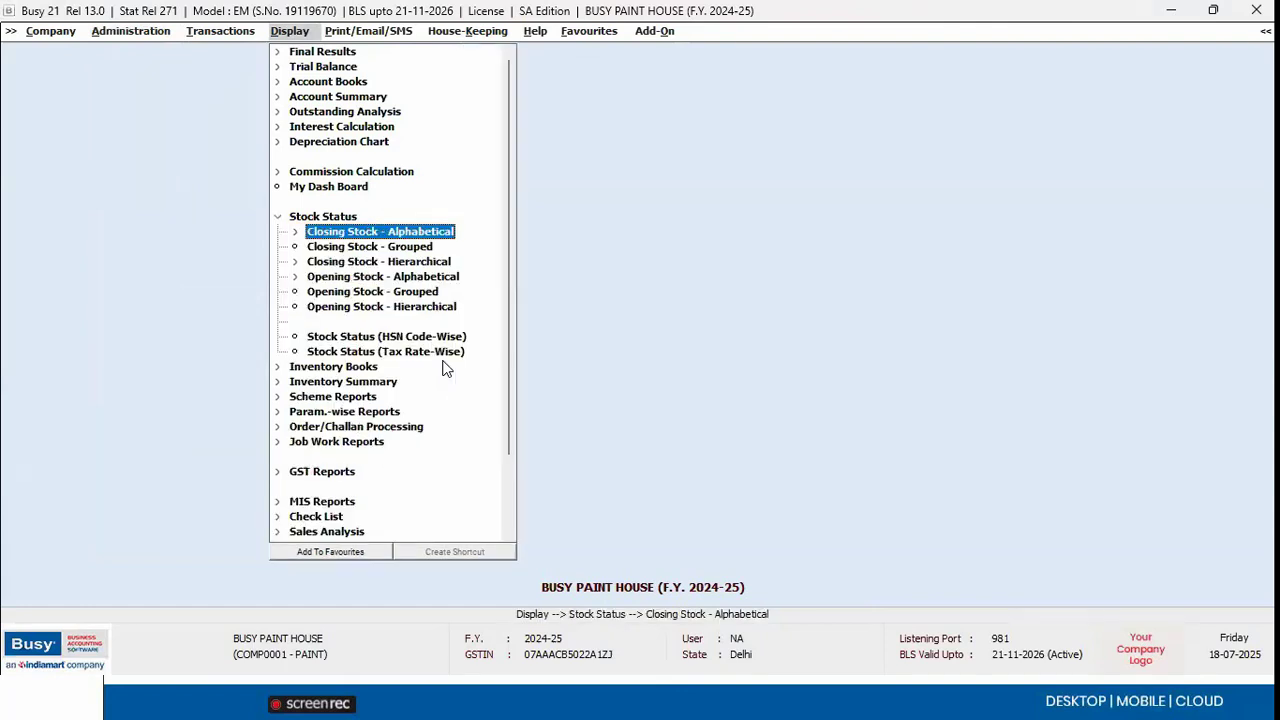
key("Return")
key("Return")
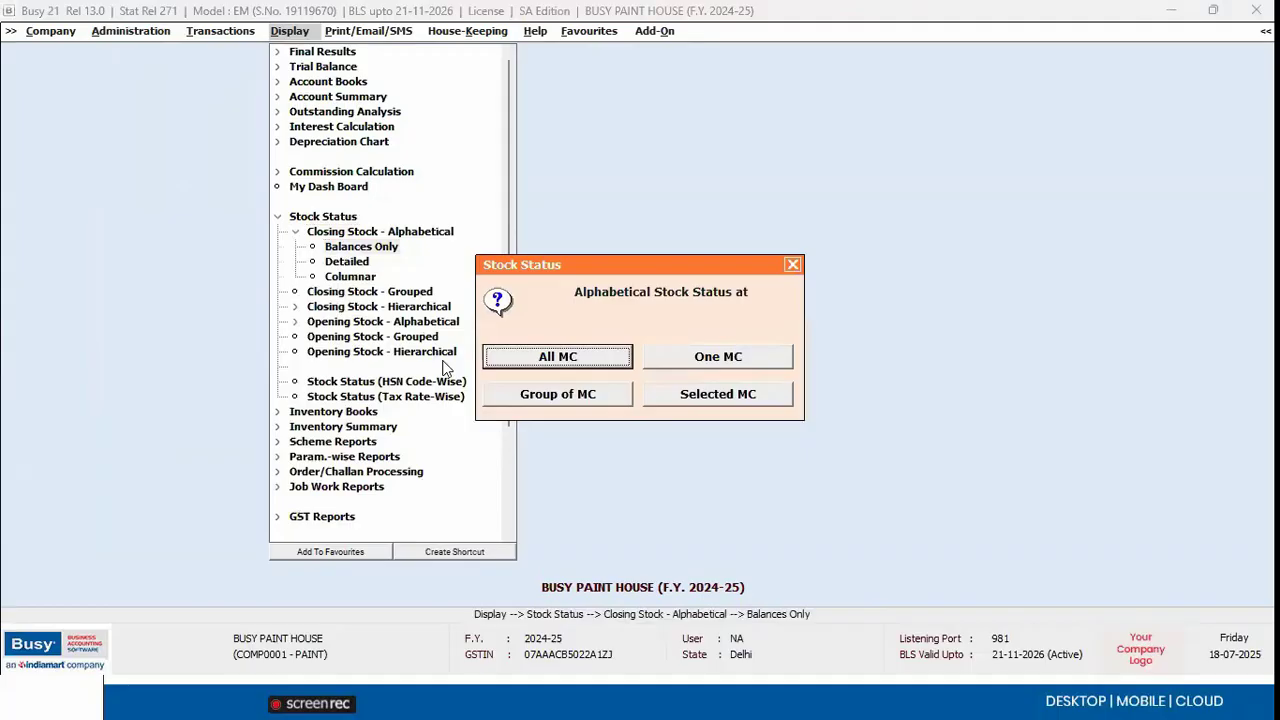
Step: Generate the alphabetical stock status for all material centres and all items
key("Right")
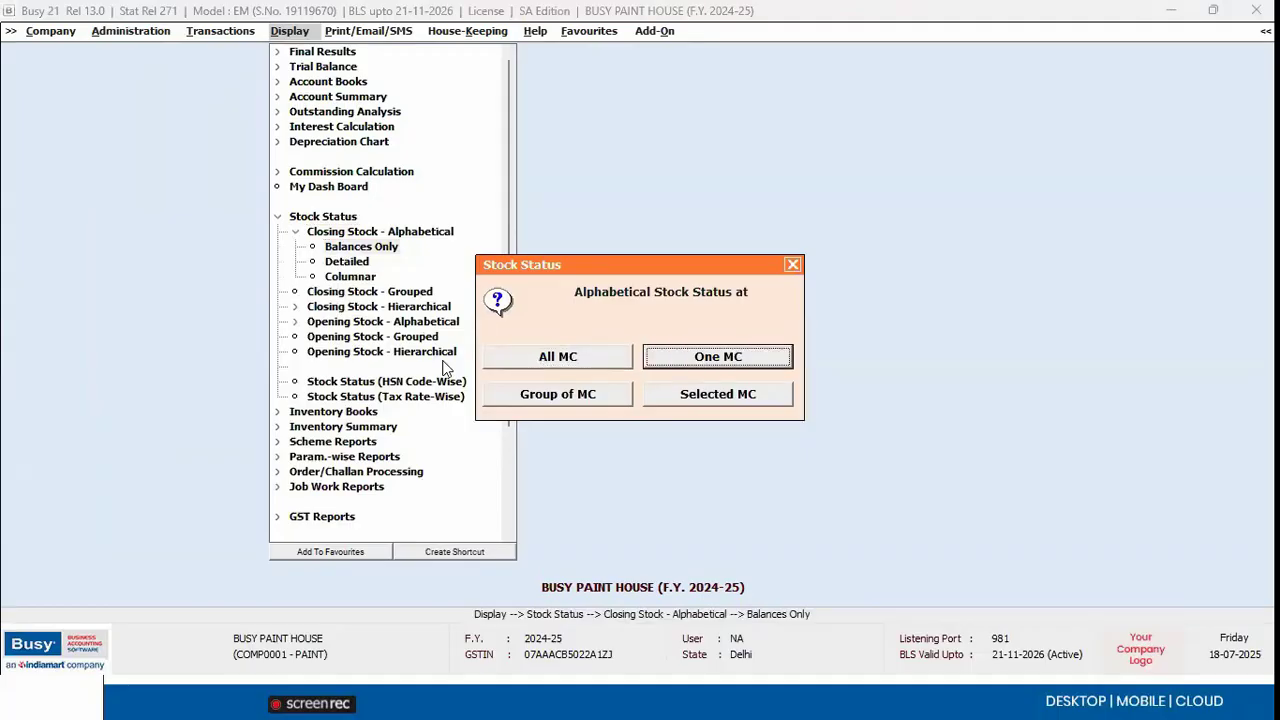
key("Left")
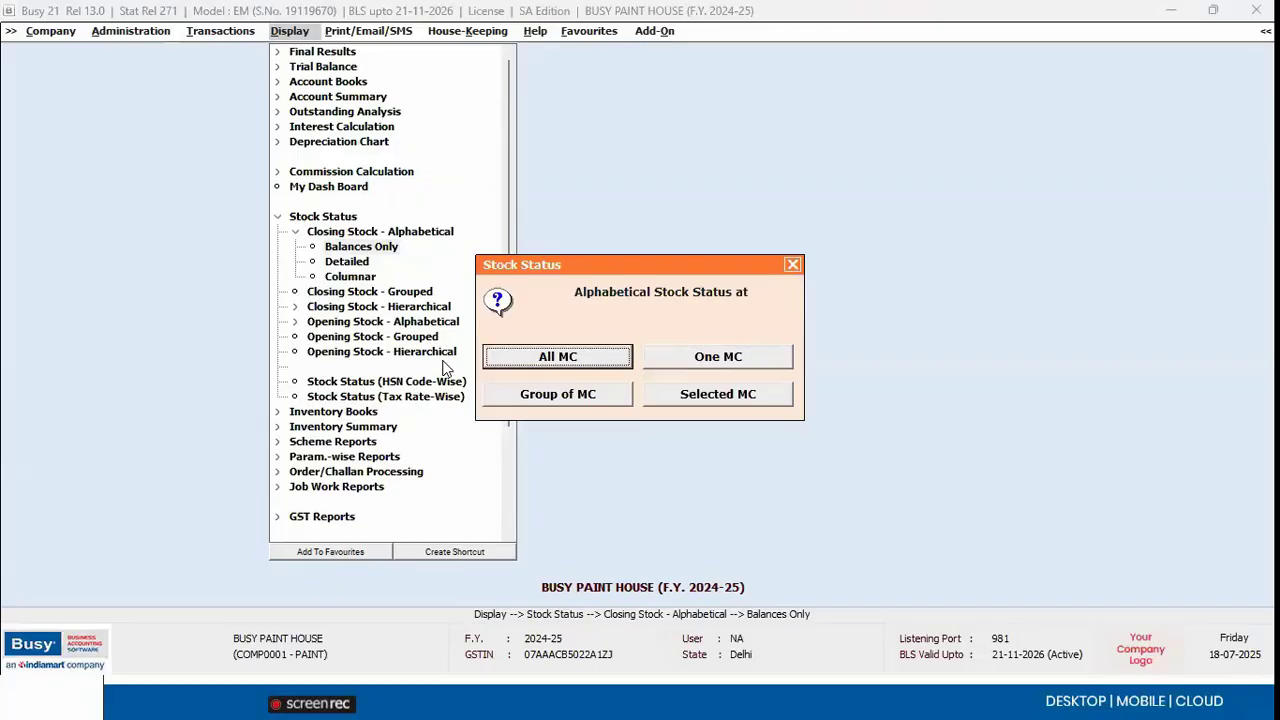
key("Right")
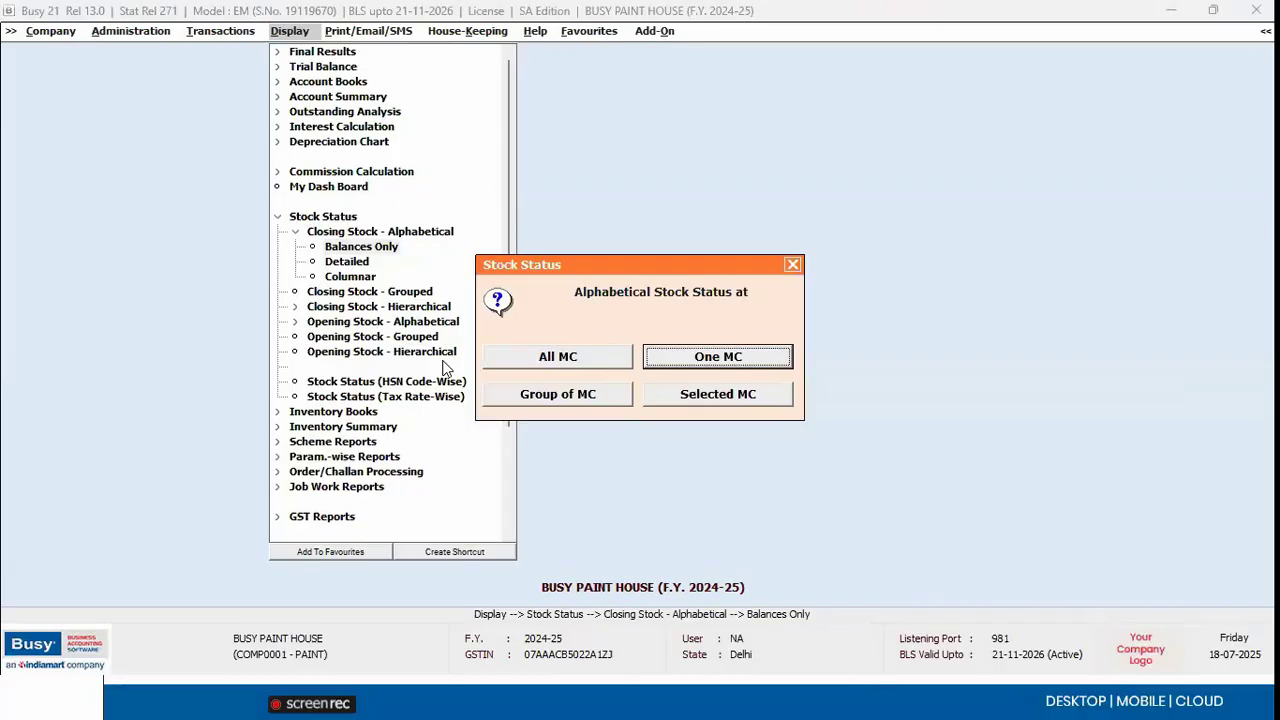
key("Left")
key("Return")
key("Return")
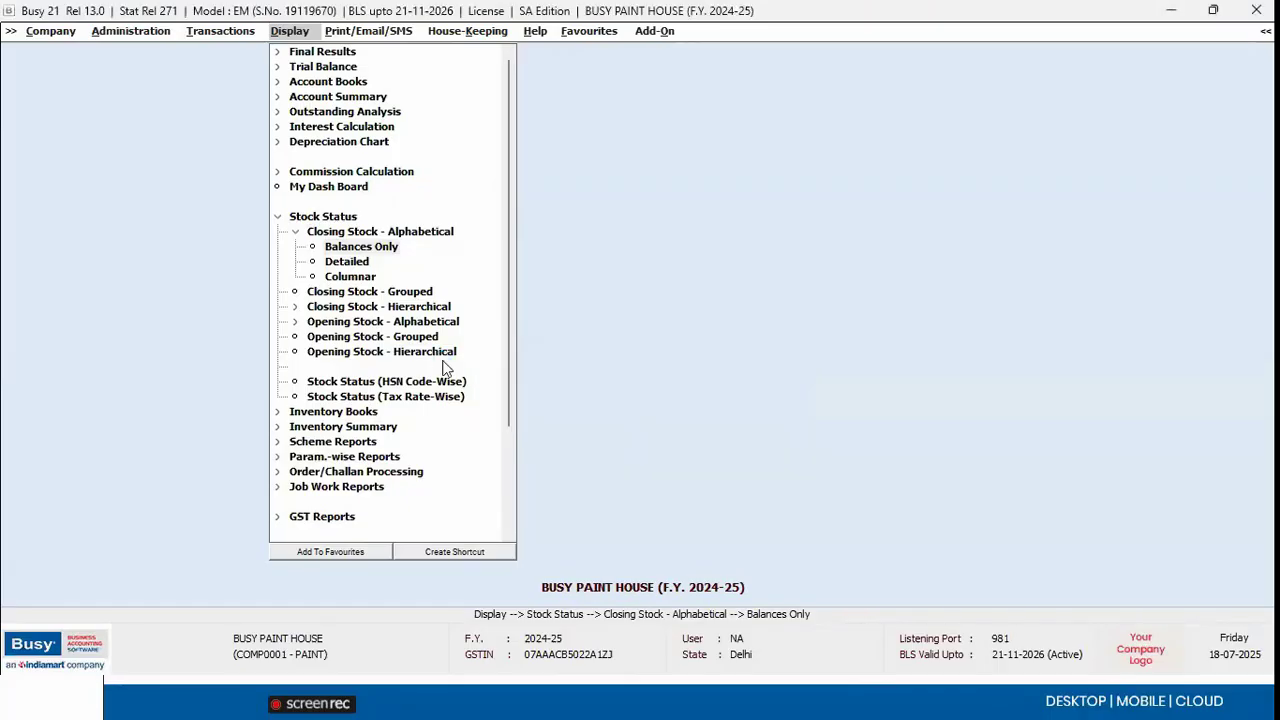
key("Return")
key("F2")
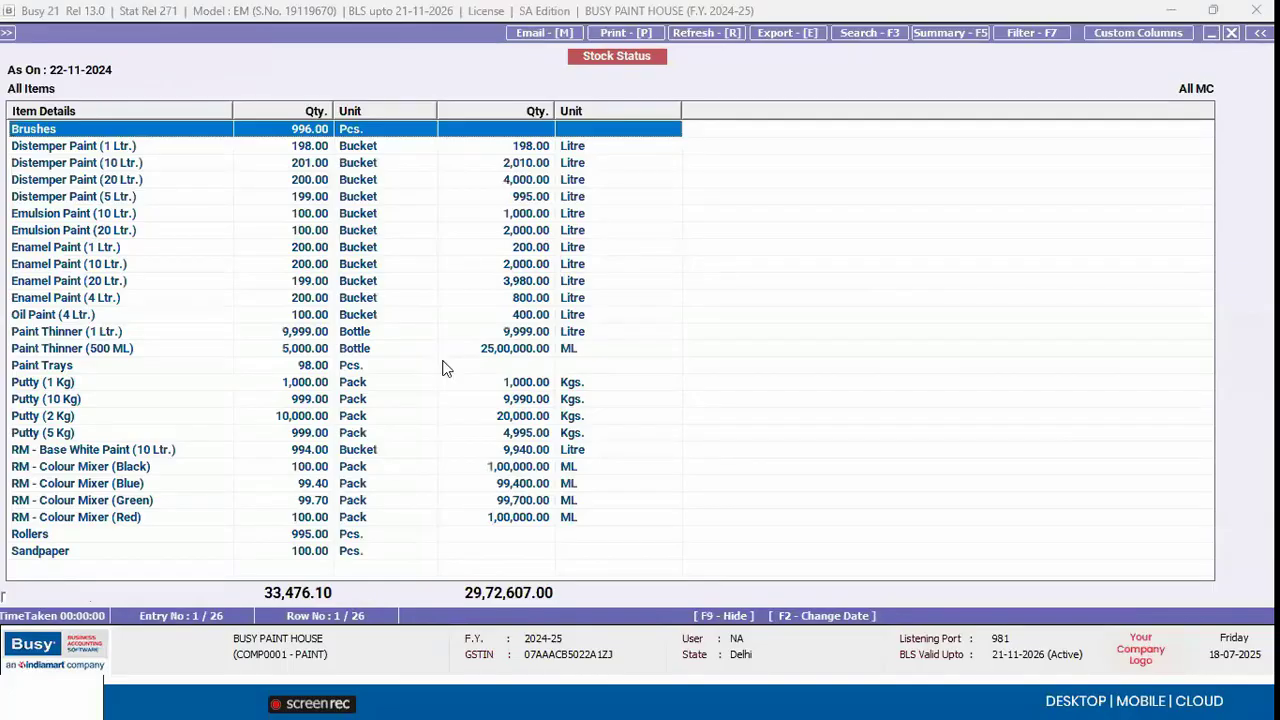
Step: Set up a single filter on Item Details with the operator Having and the value 20 Ltr
left_click(1050, 34)
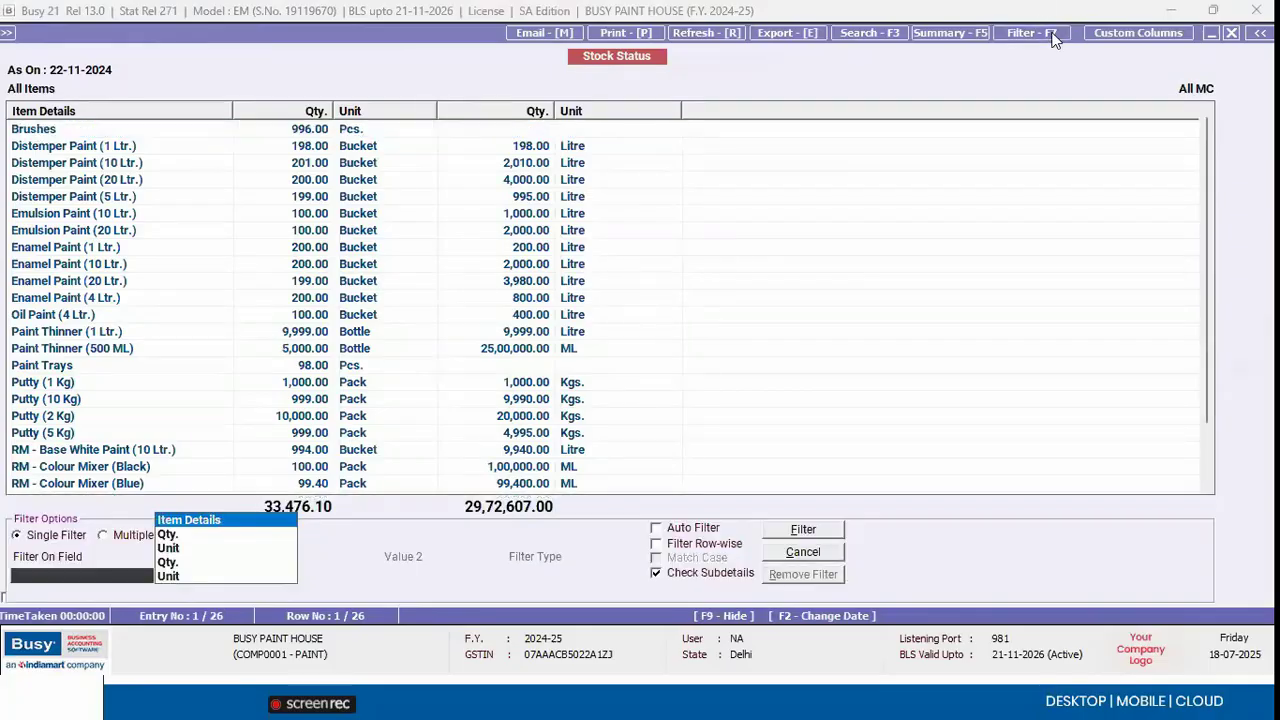
key("Return")
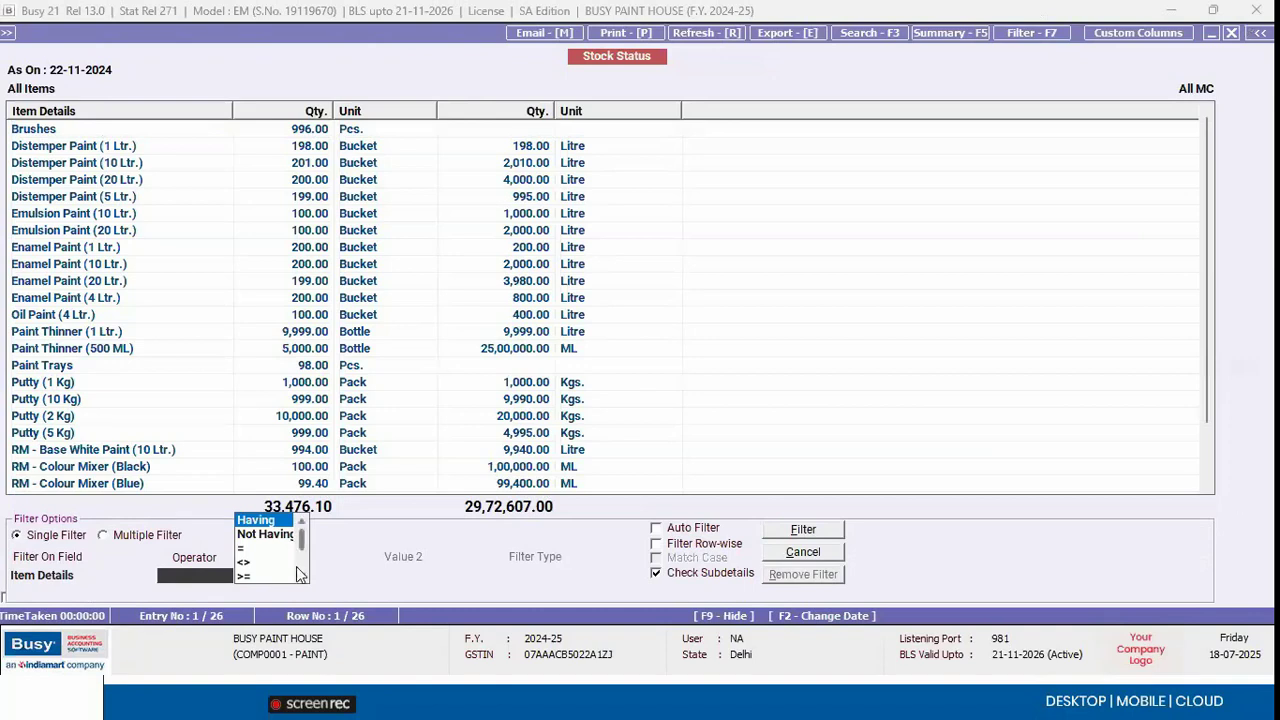
key("Return")
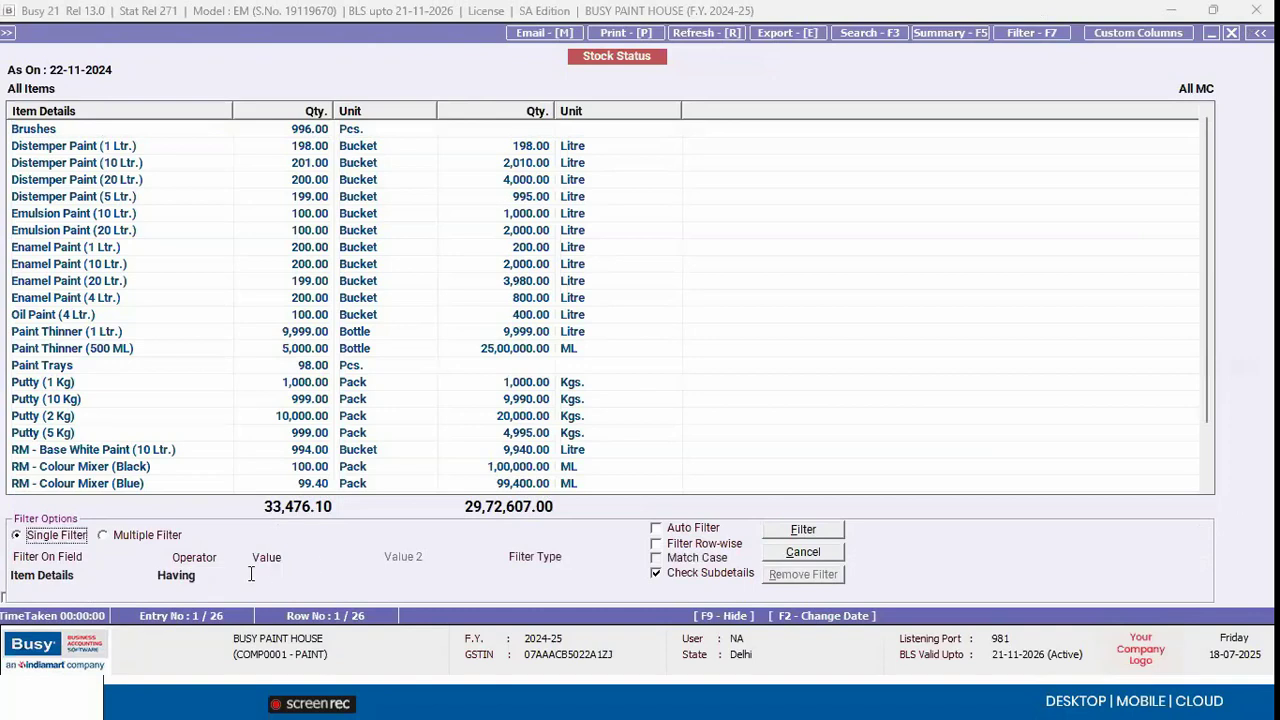
left_click(215, 574)
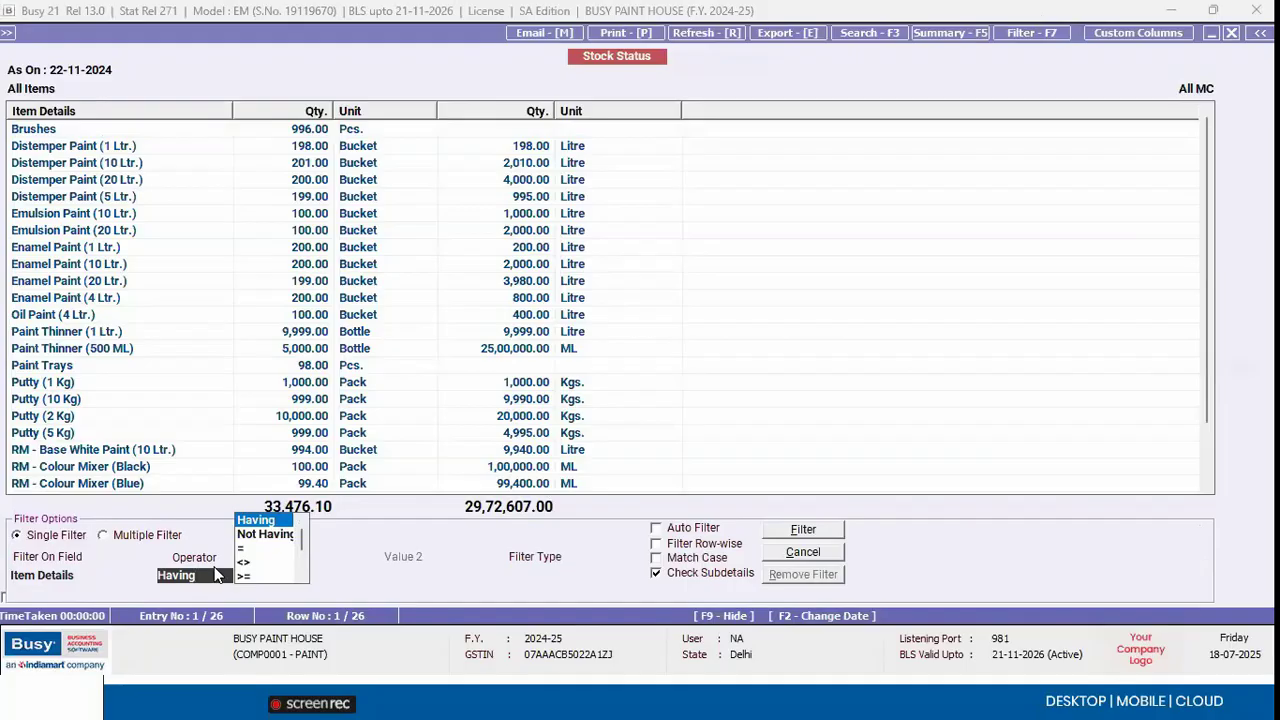
key("Return")
type("20 Ltr")
key("Return")
key("Return")
Step: Set the filter type to Having (Any Word), apply the filter and check the 10 and 20 litre Distemper Paint rows
left_click(530, 577)
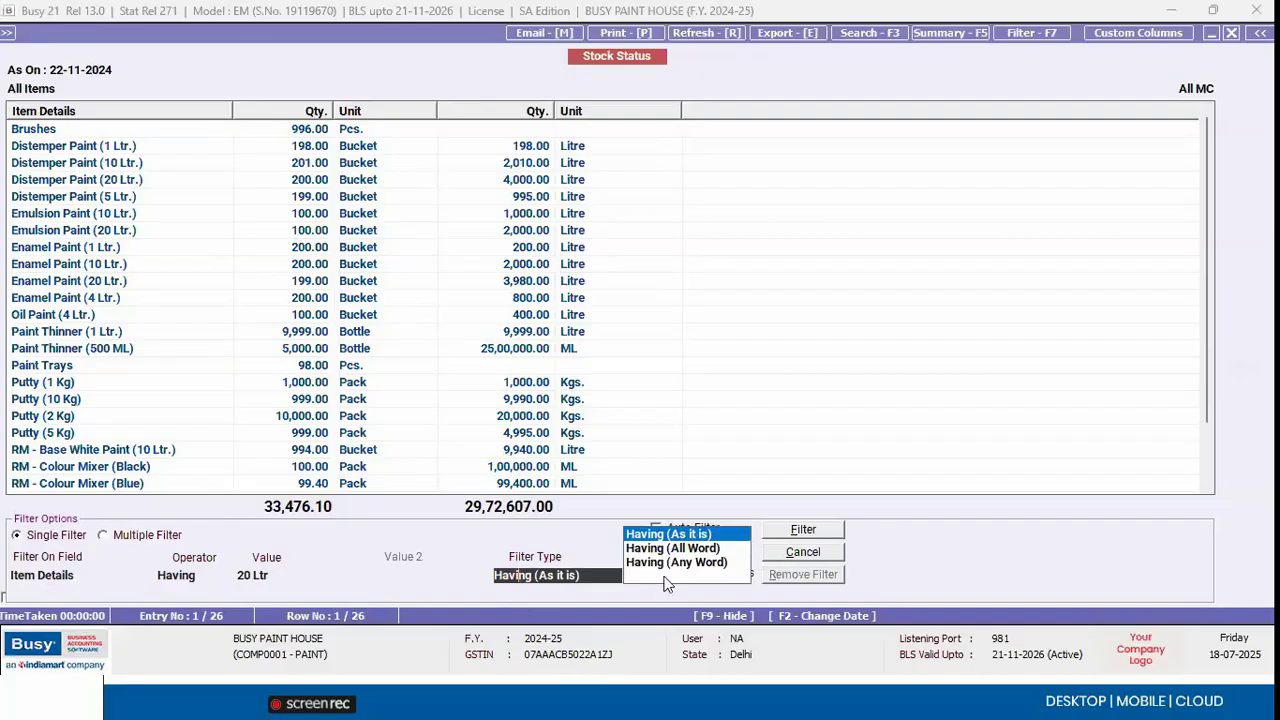
key("Down")
key("Down")
key("Return")
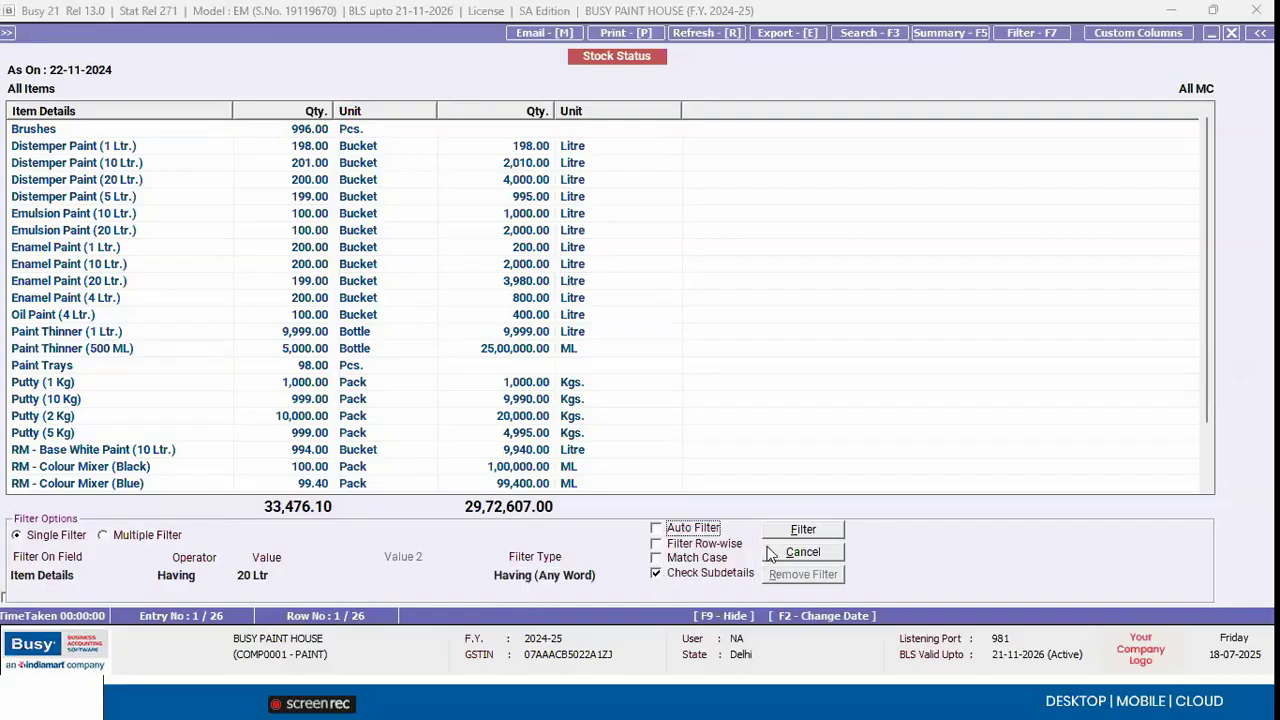
left_click(803, 537)
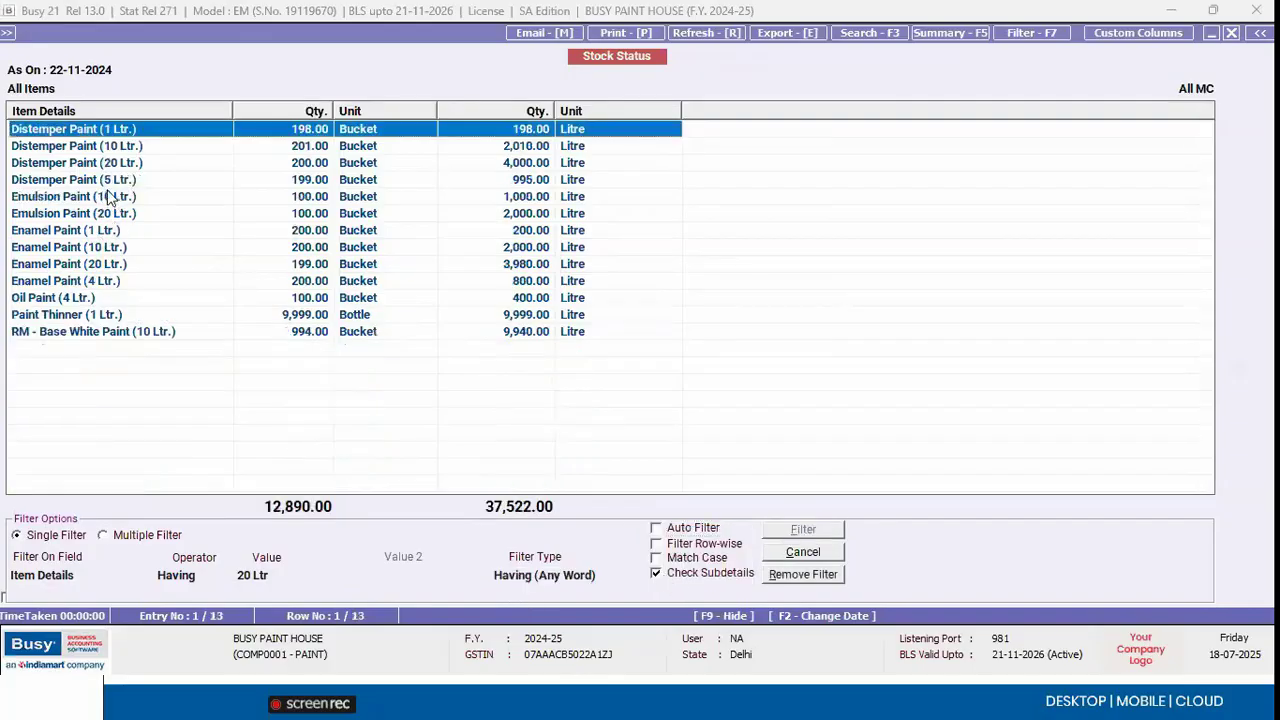
left_click(112, 150)
left_click(117, 166)
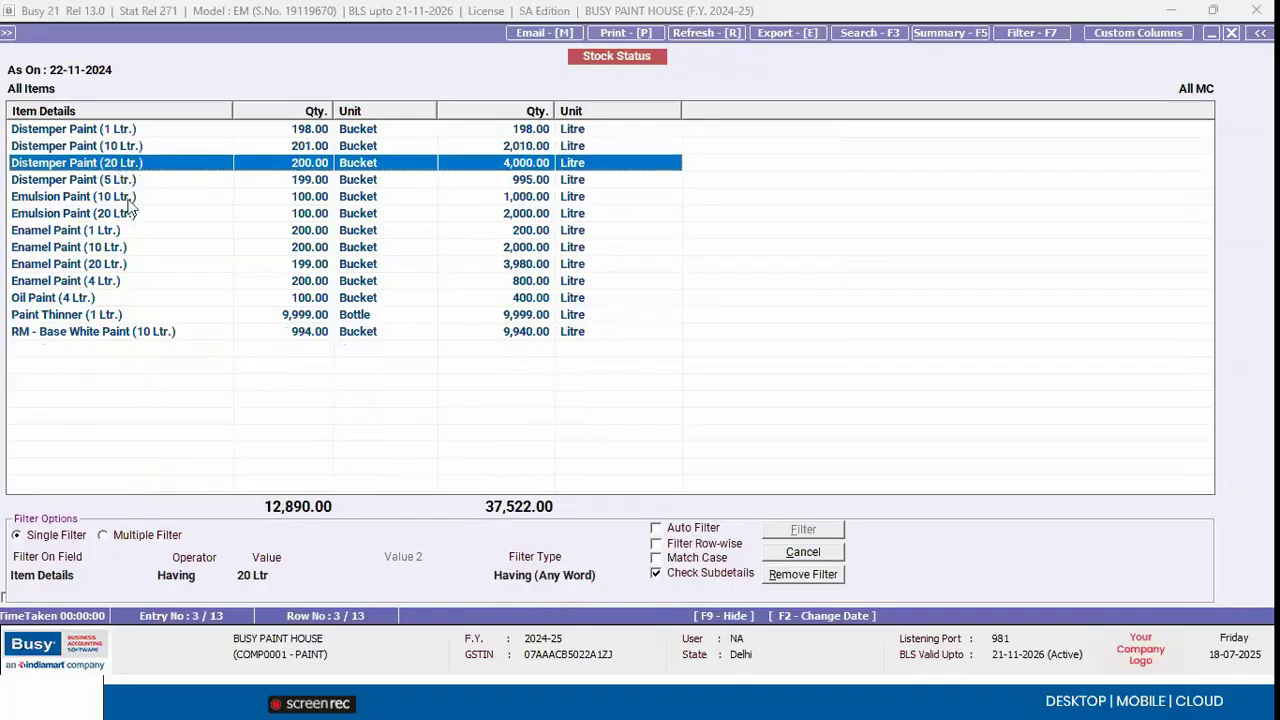
Step: Change the filter value to paint with the type Having (Any Word) and apply it to the stock list
left_click(555, 576)
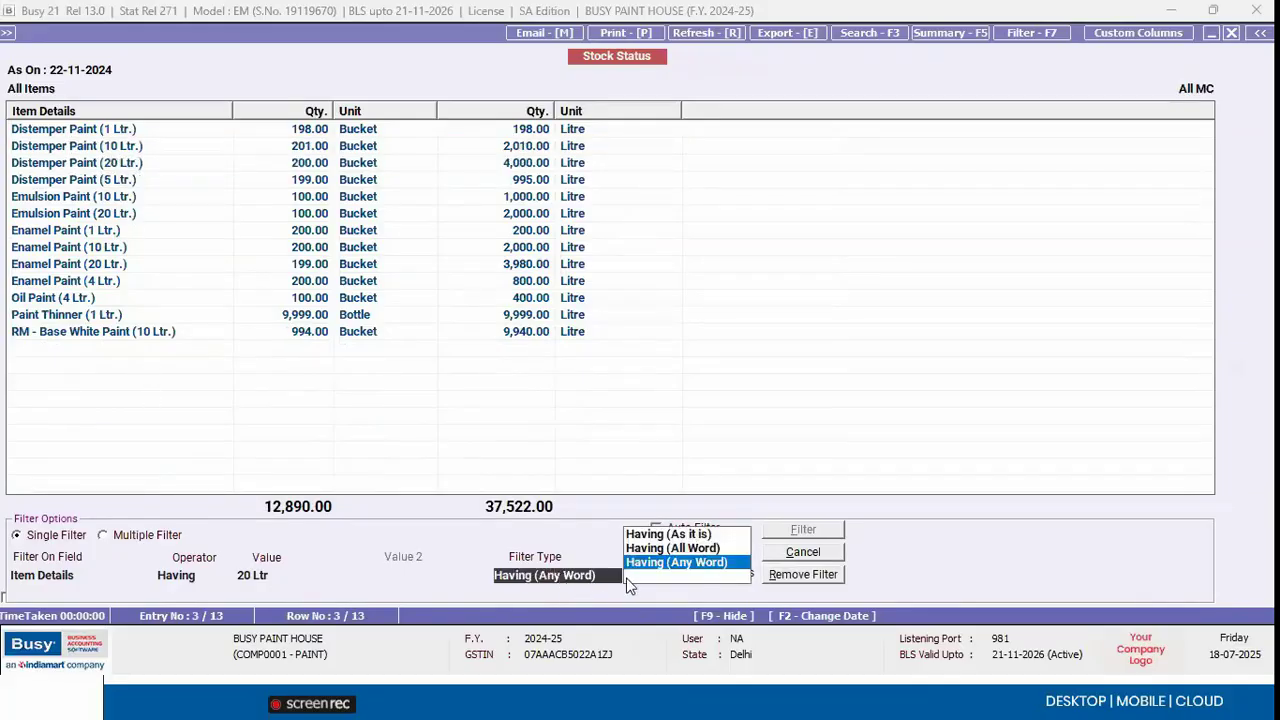
left_click(350, 578)
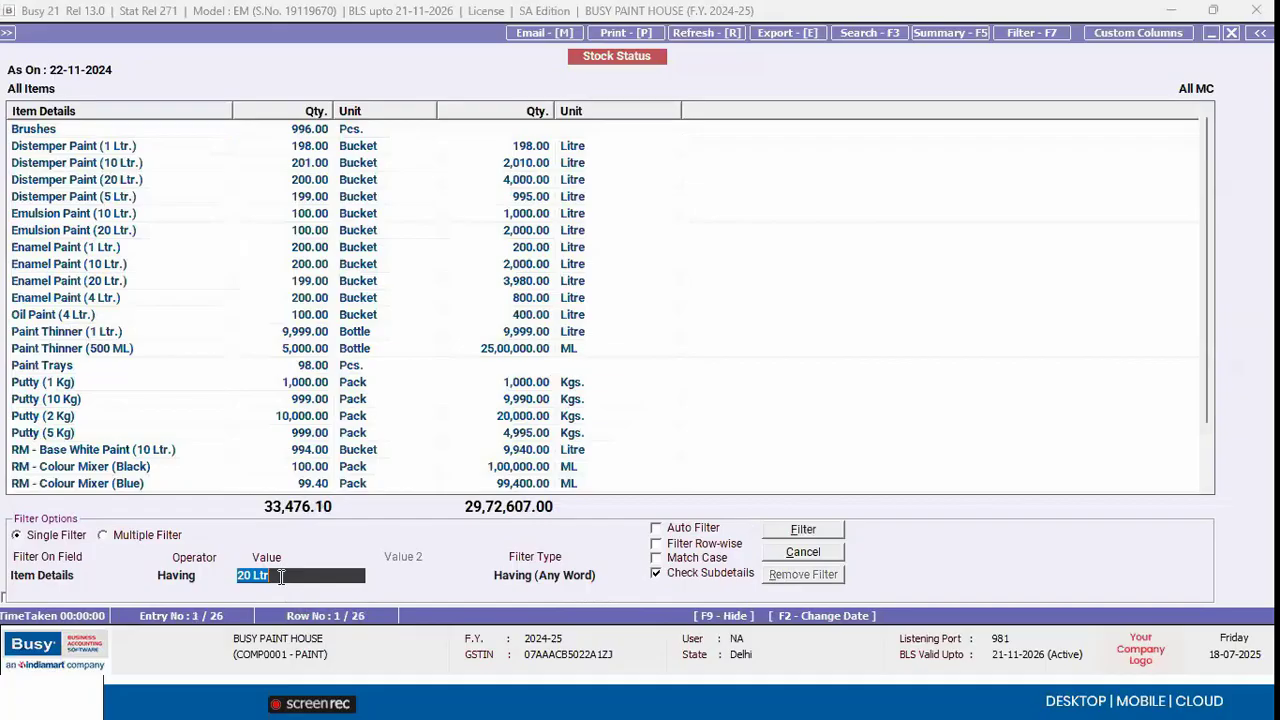
type("pain")
key("Return")
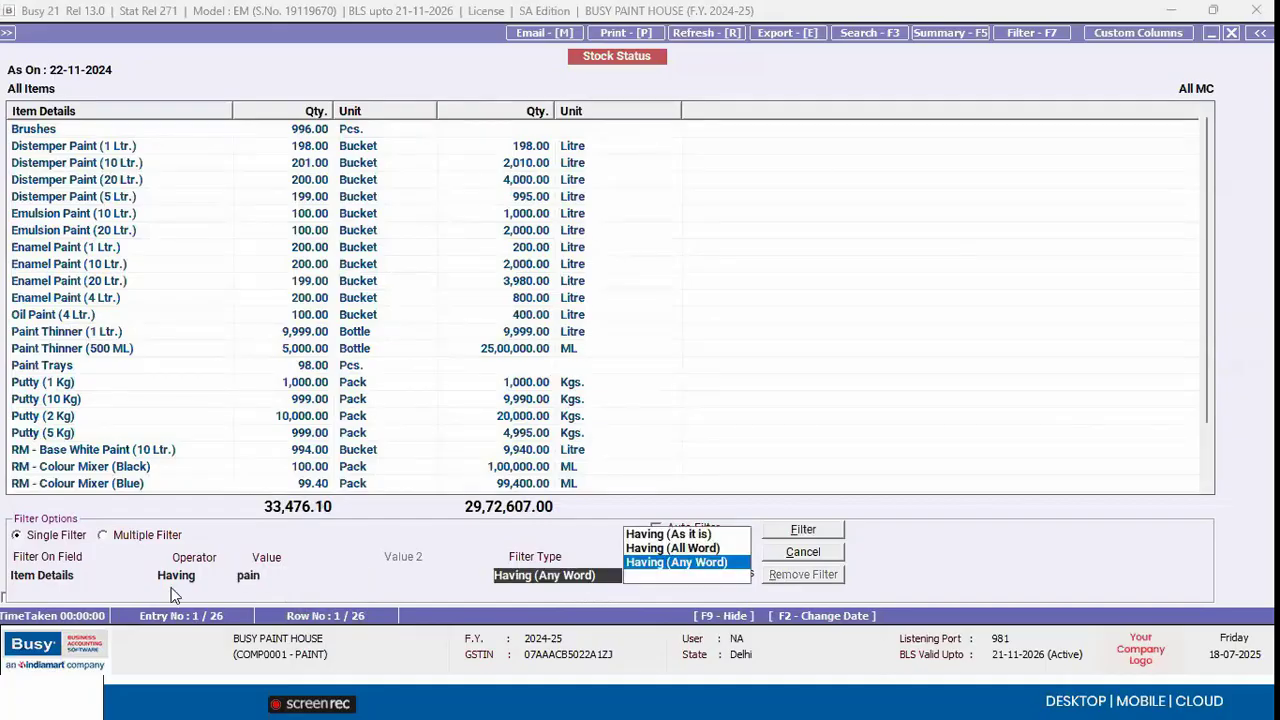
key("Escape")
type("t")
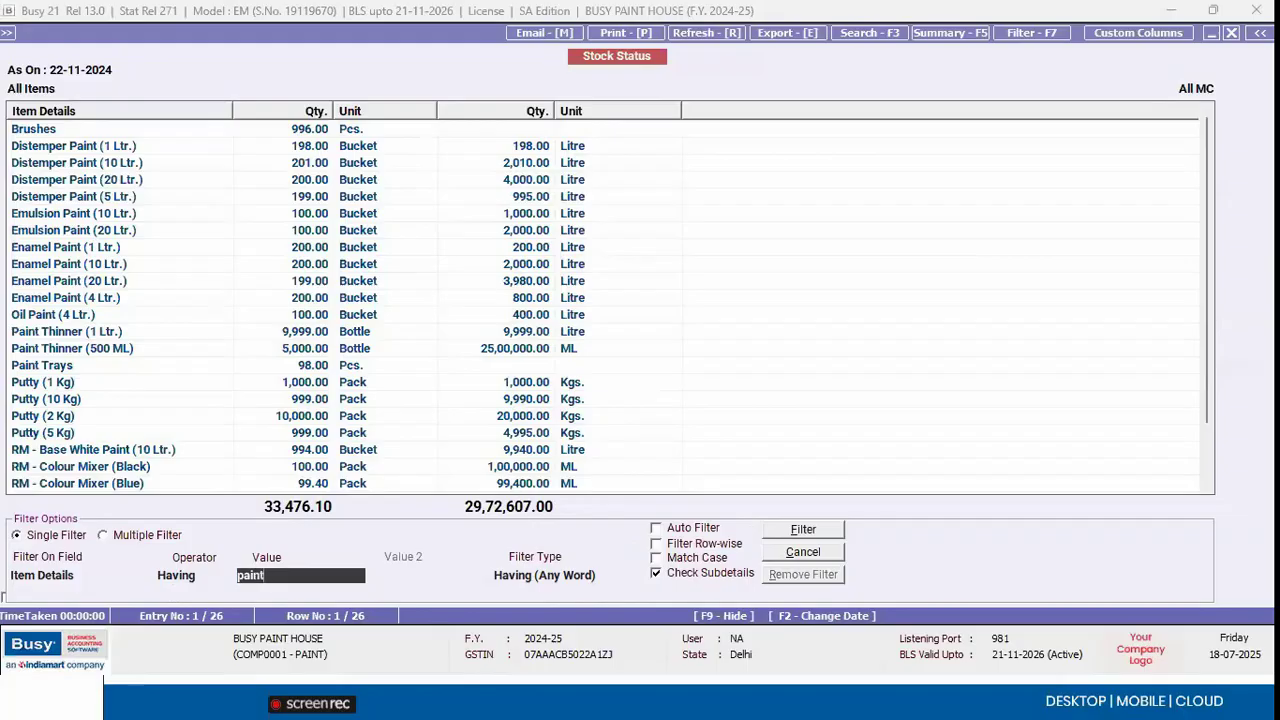
key("Return")
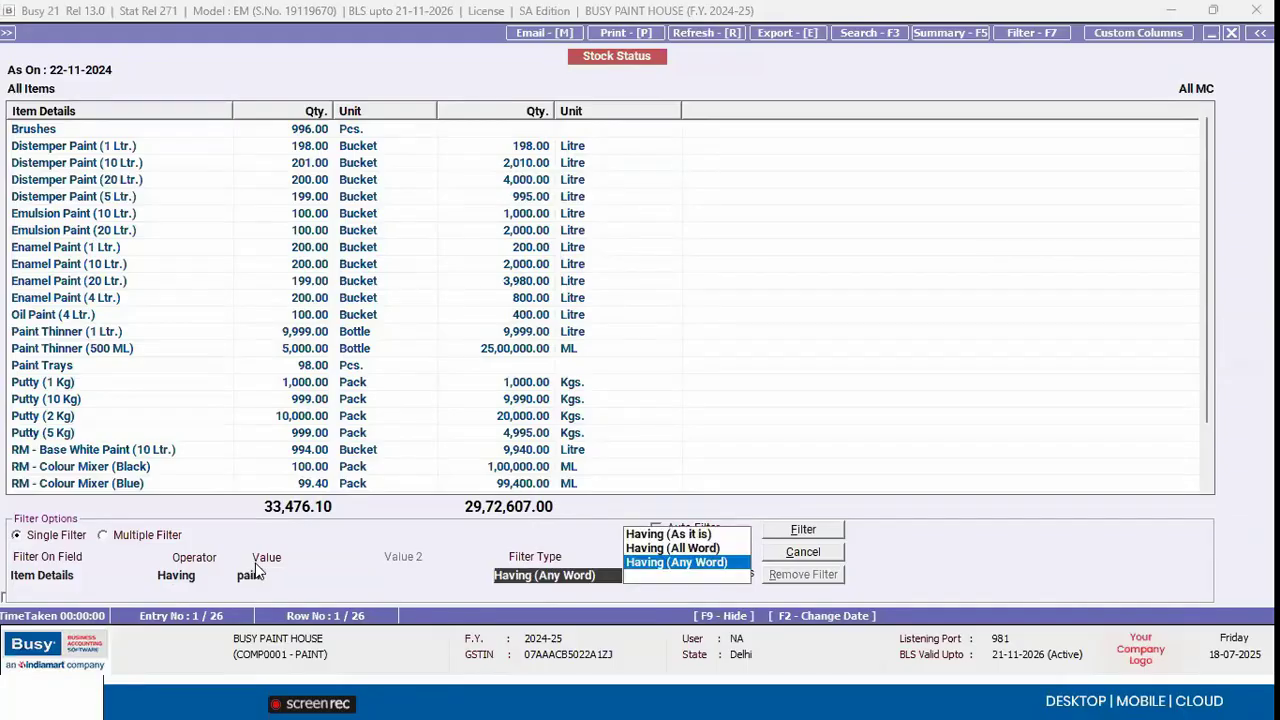
key("Up")
key("Down")
key("Return")
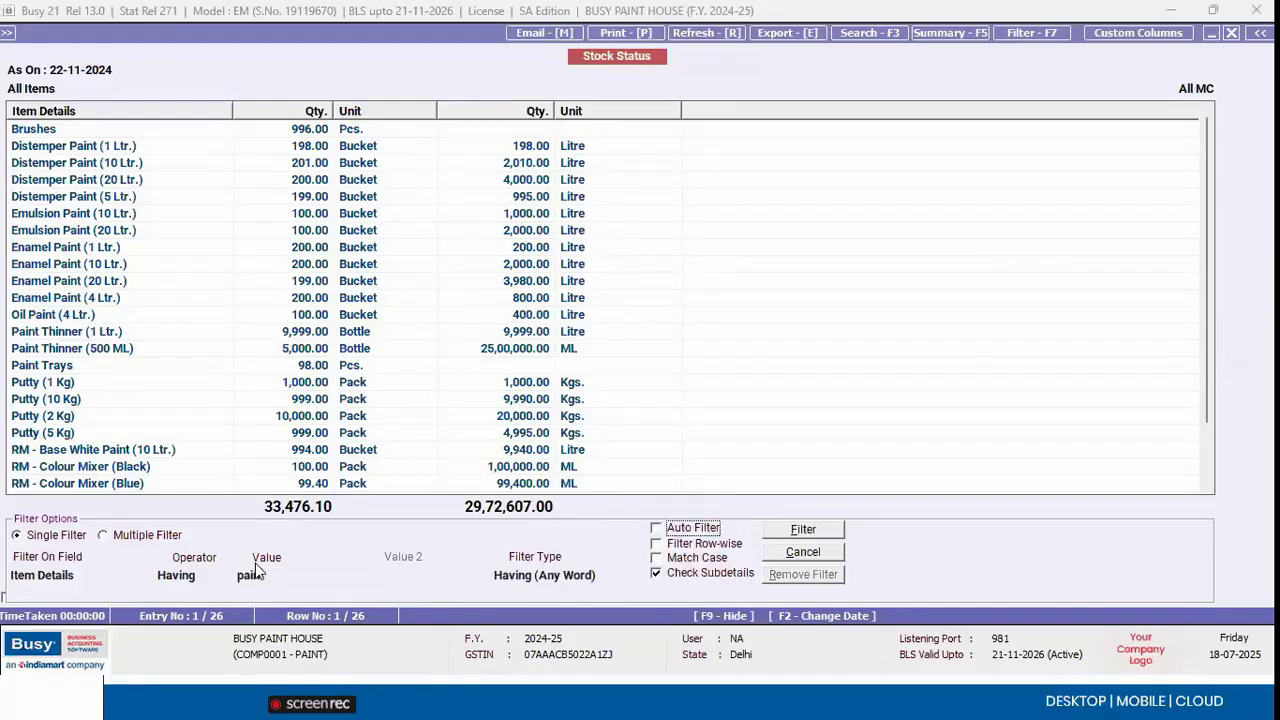
left_click(786, 531)
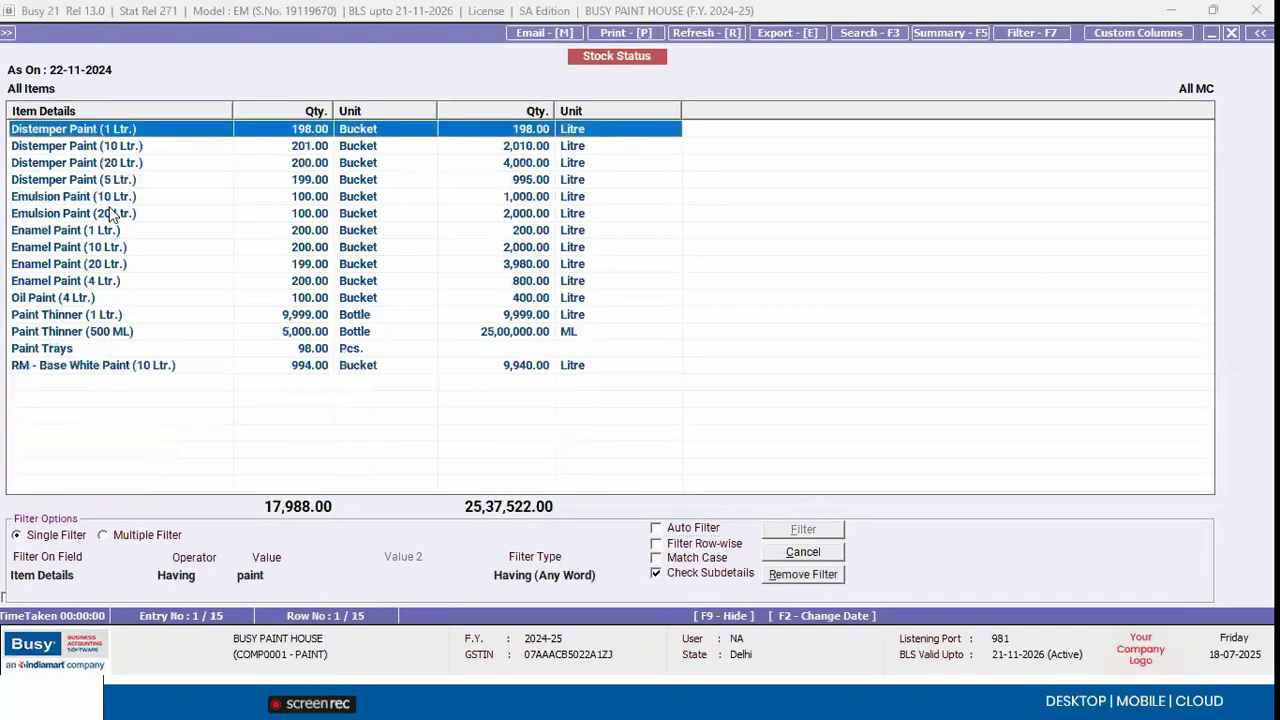
Step: Check the Emulsion and Distemper Paint stock rows, then cancel the filter and close the report
left_click(114, 217)
left_click(85, 150)
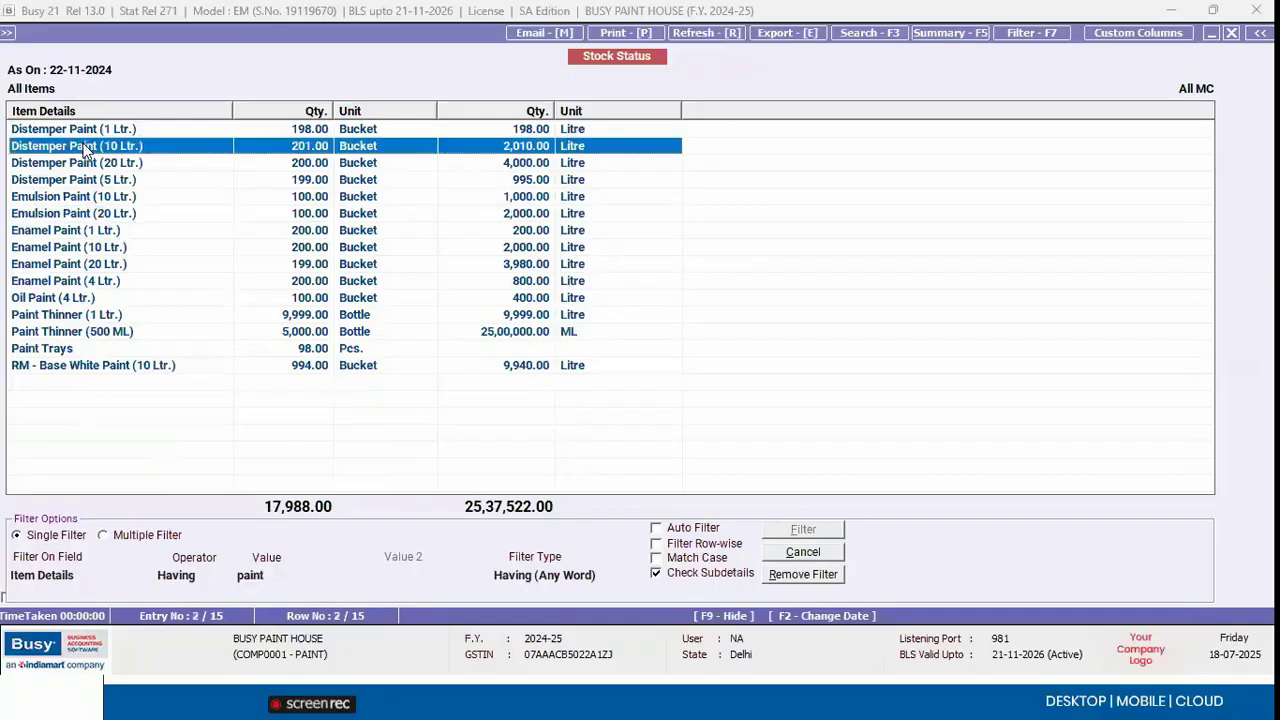
left_click(98, 166)
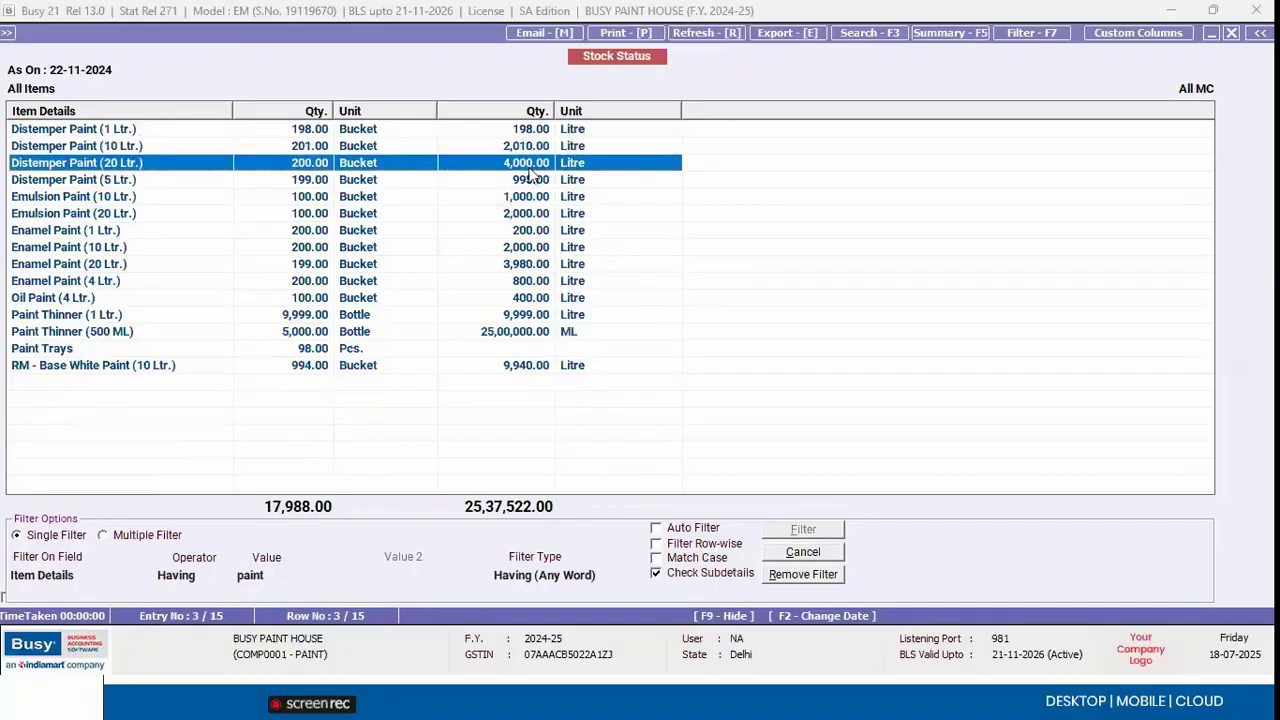
left_click(805, 554)
key("Escape")
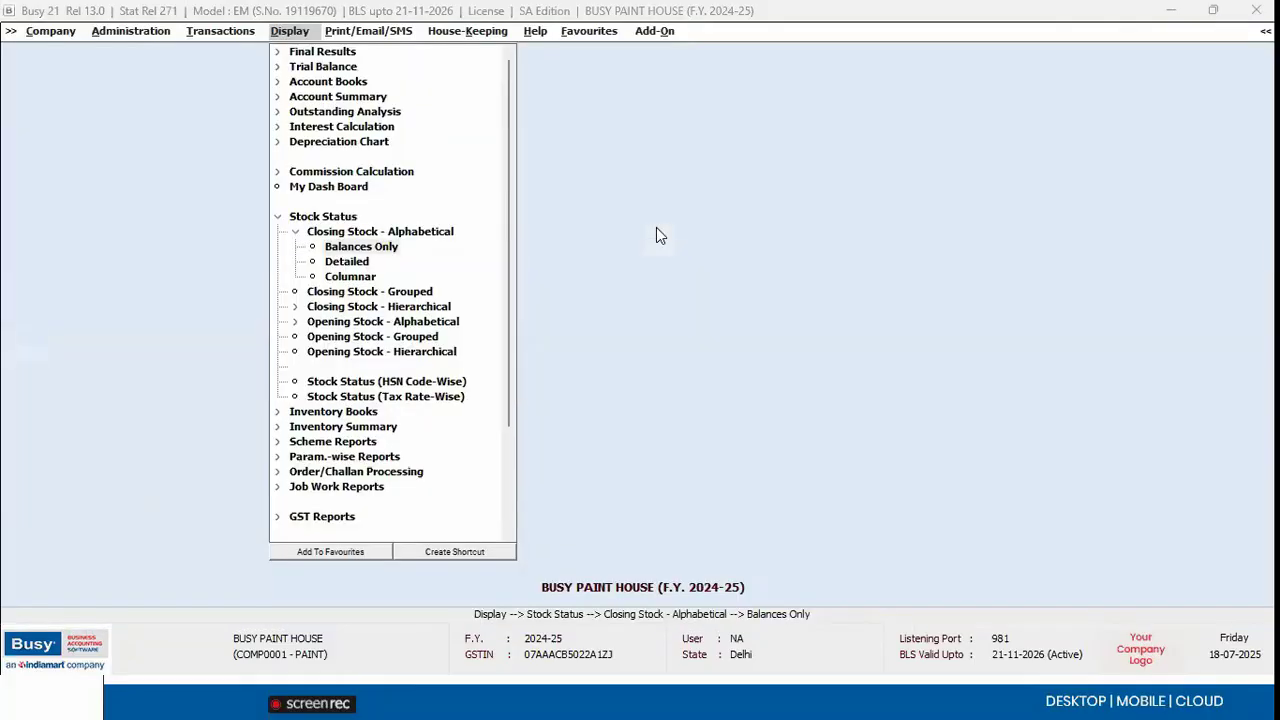
key("Escape")
Step: Generate the columnar alphabetical closing stock report by material centre for all items and select the Distemper Paint (20 Ltr.) row
key("Return")
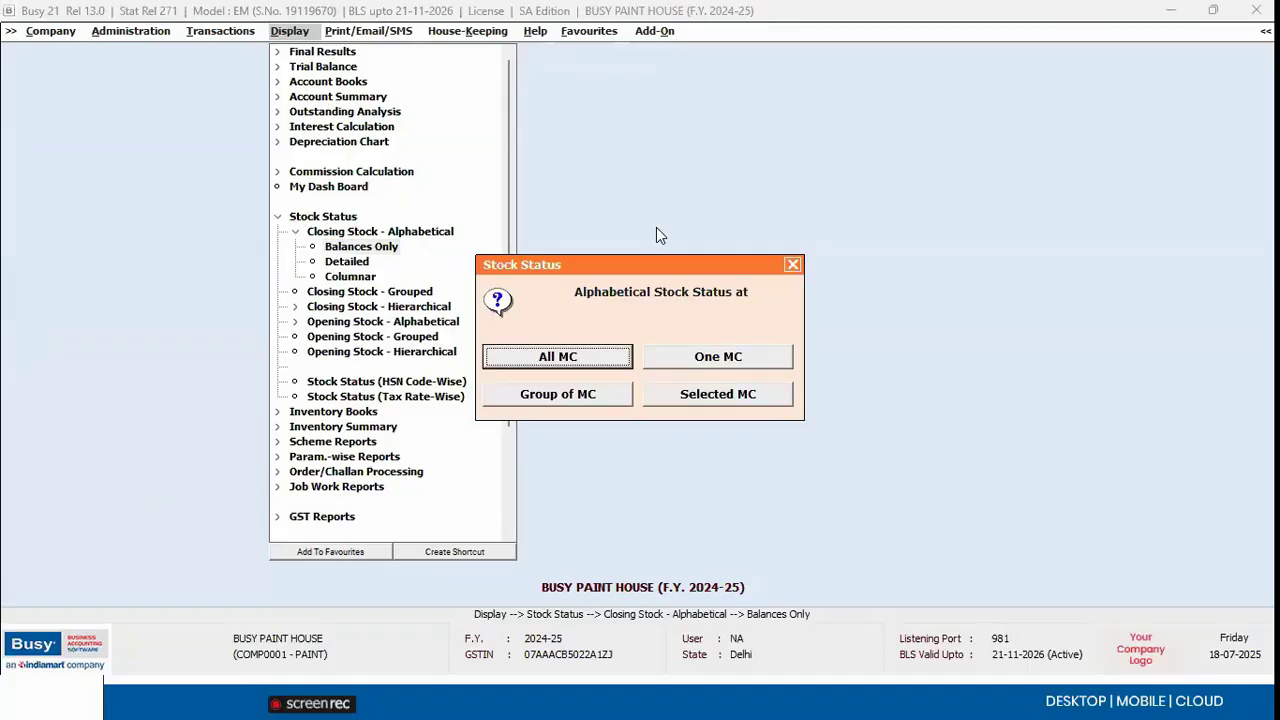
key("Escape")
key("Down")
key("Down")
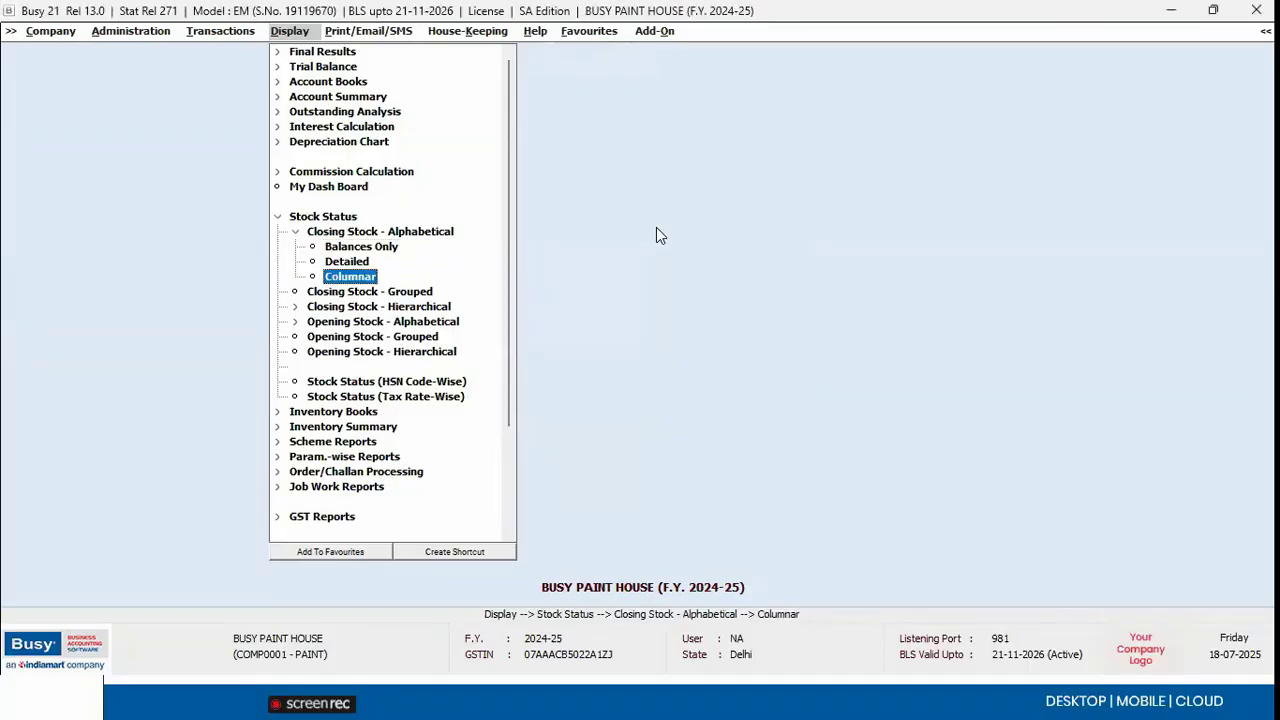
key("Return")
key("Return")
key("Return")
key("F2")
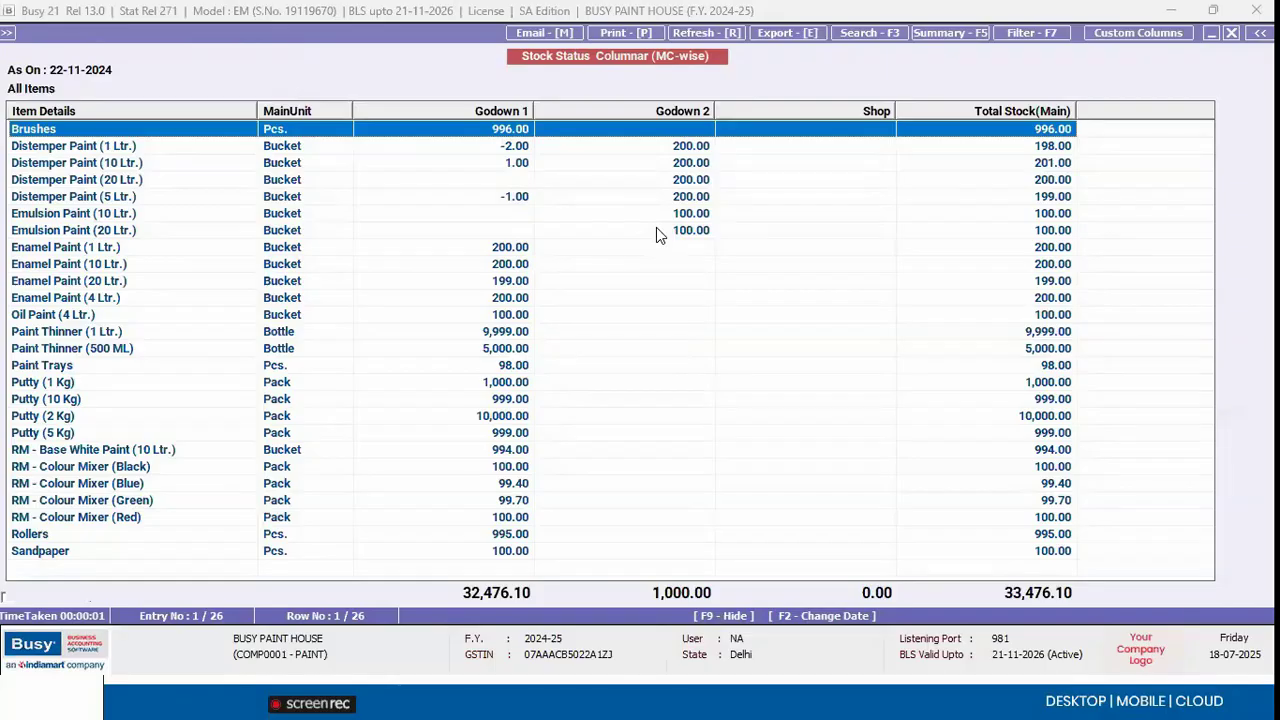
left_click(150, 179)
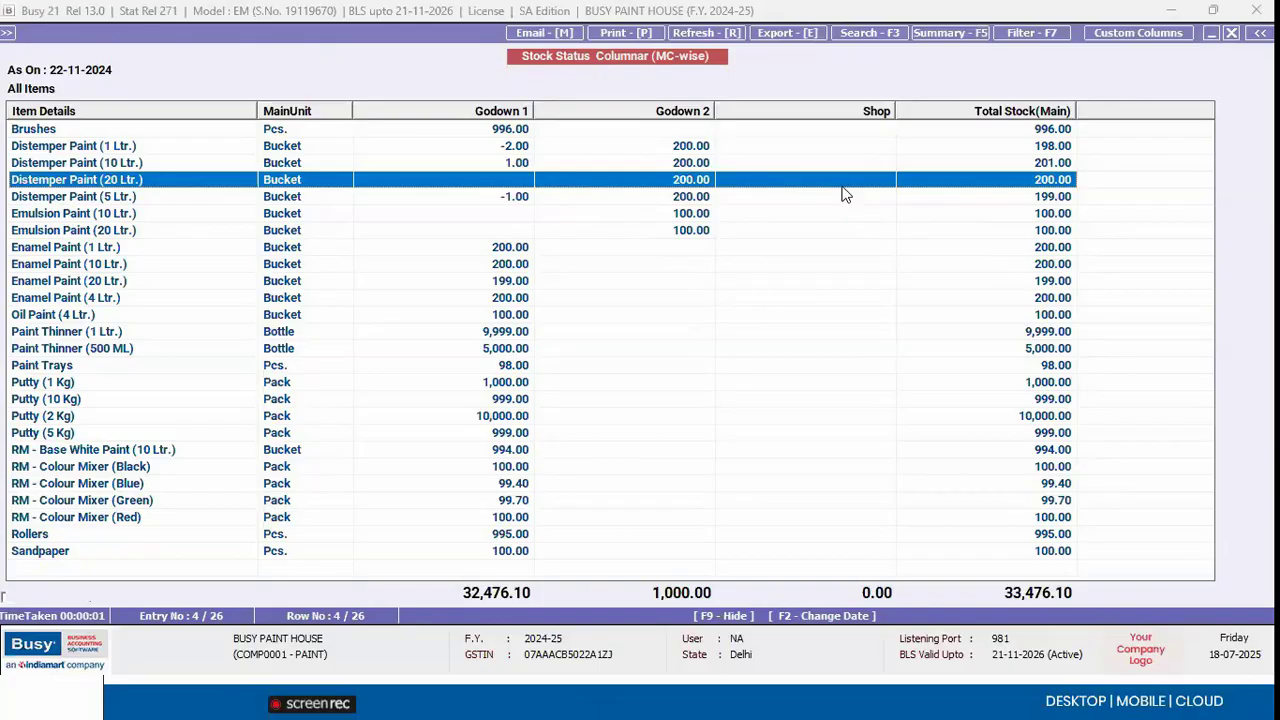
Step: Switch to the PowerPoint slide show about inventory updates and advance the presentation
key("super+d")
mouse_move(808, 697)
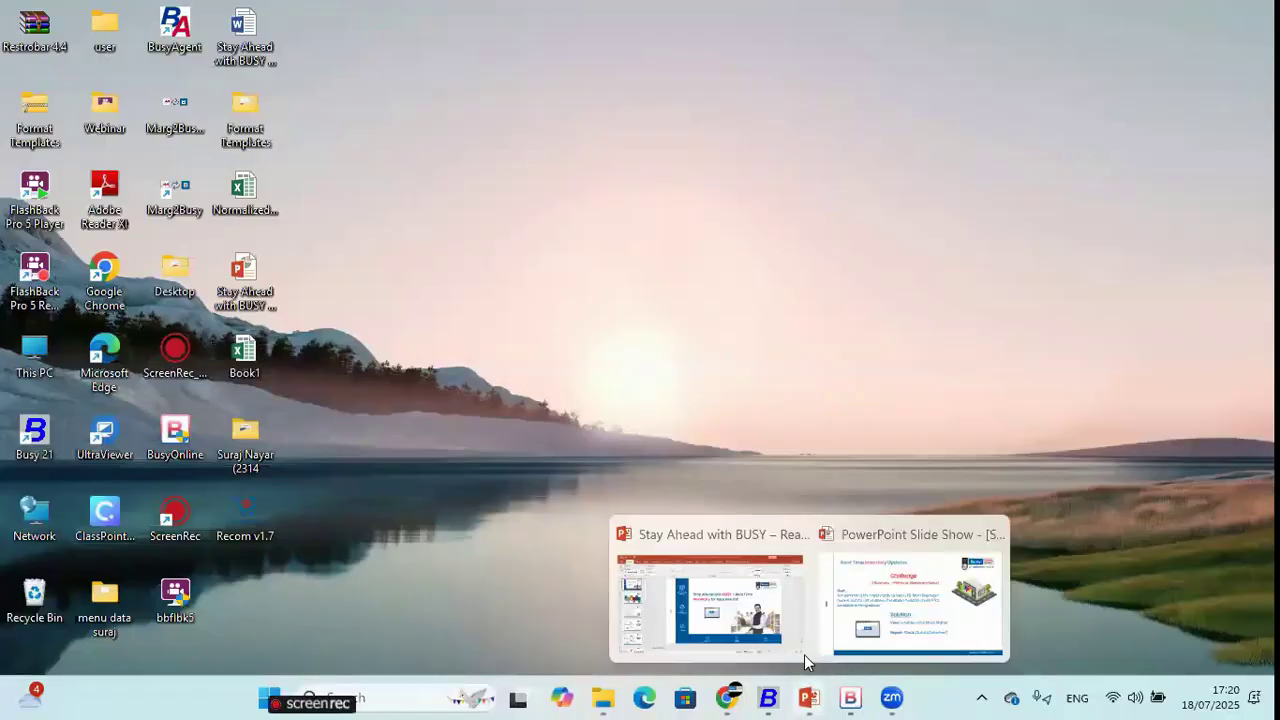
left_click(866, 630)
key("Right")
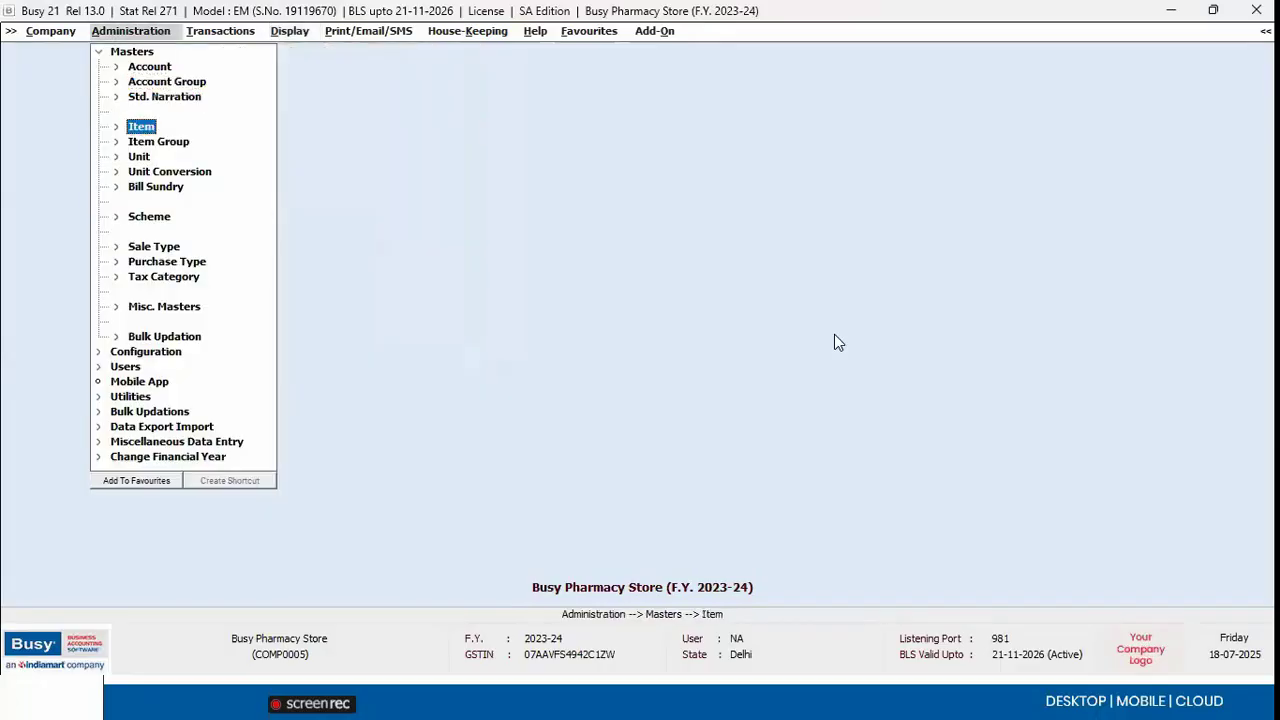
Step: Open the list of items to modify in Busy Pharmacy Store and browse down to CIPLOX 500MG TAB (NEW)
key("Return")
key("Down")
key("Return")
key("Down")
key("Down")
key("Down")
key("Down")
key("Down")
key("Down")
key("Down")
key("Down")
key("Down")
key("Down")
key("Down")
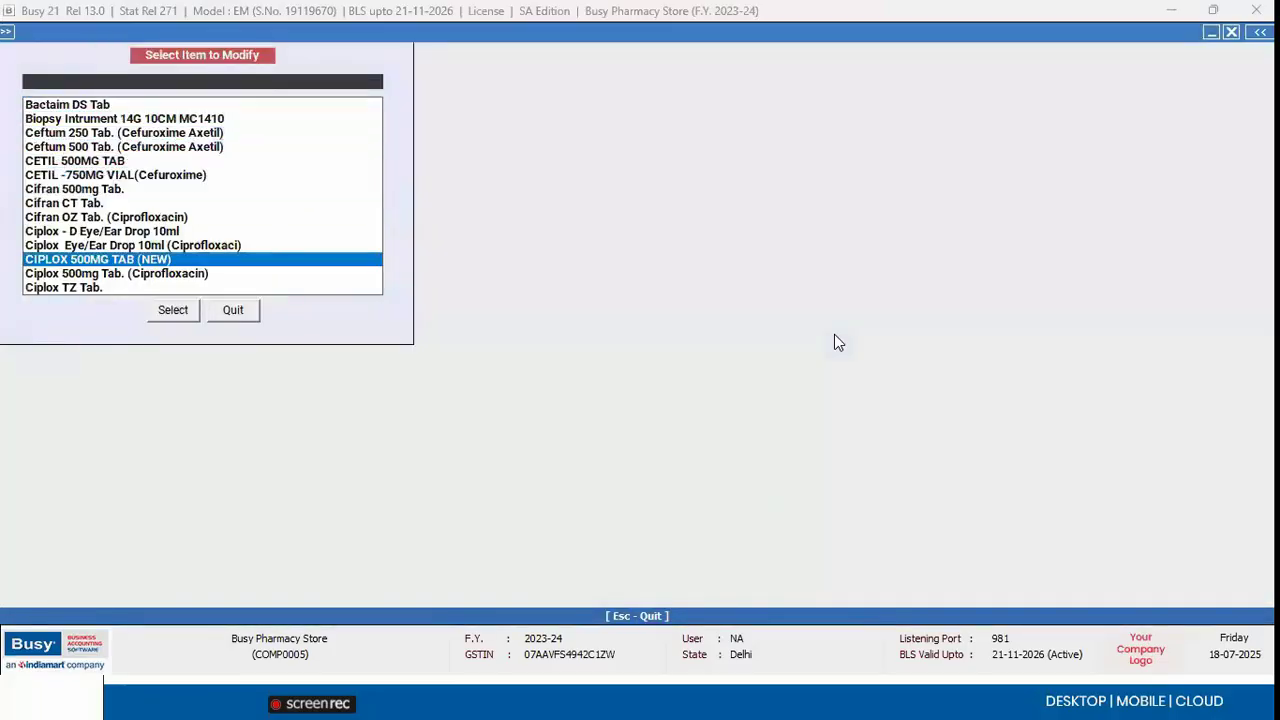
Step: Close the item list and open the entry-wise Batch-wise Stock report options for all items
key("Escape")
key("Right")
key("Right")
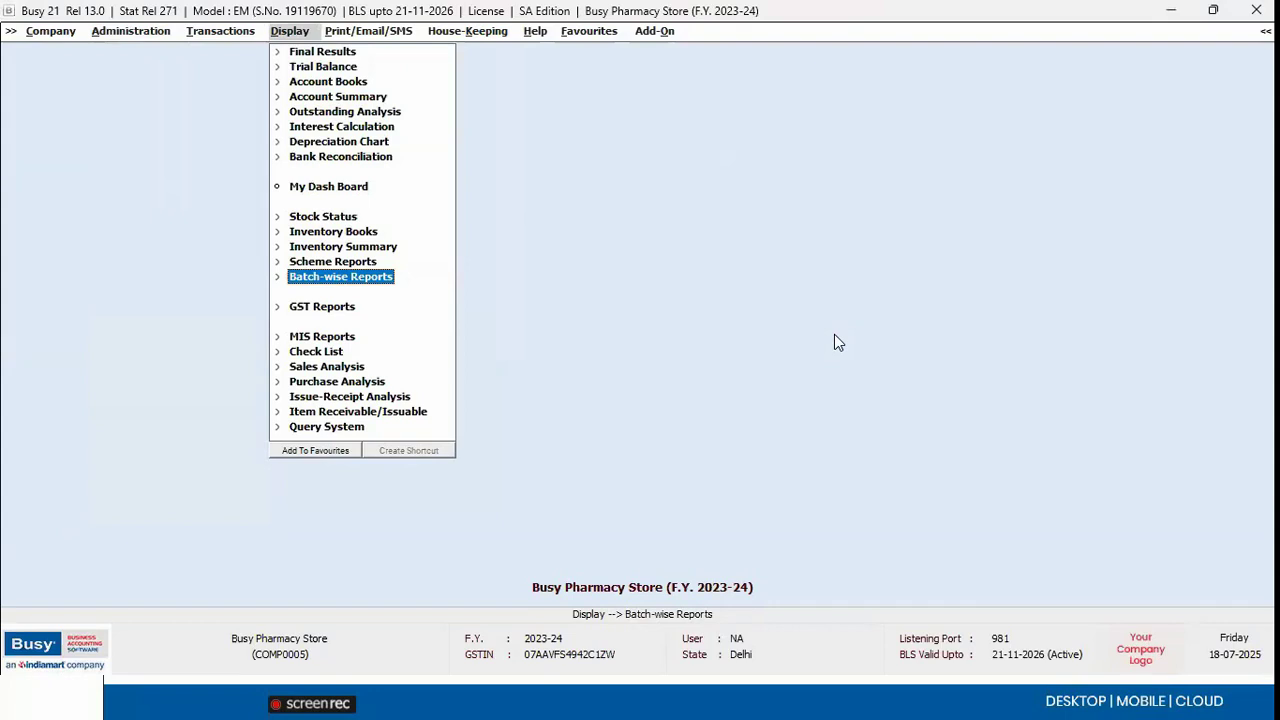
key("Return")
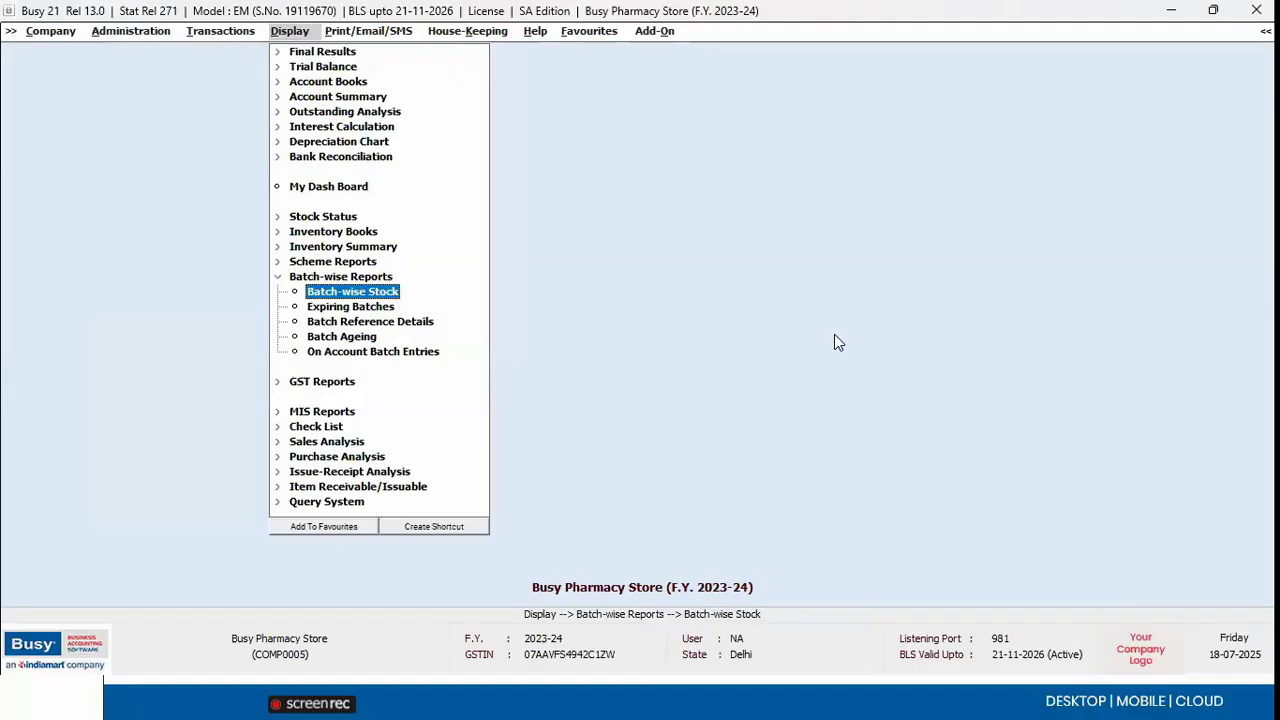
key("Return")
key("Right")
key("Right")
key("Return")
key("Return")
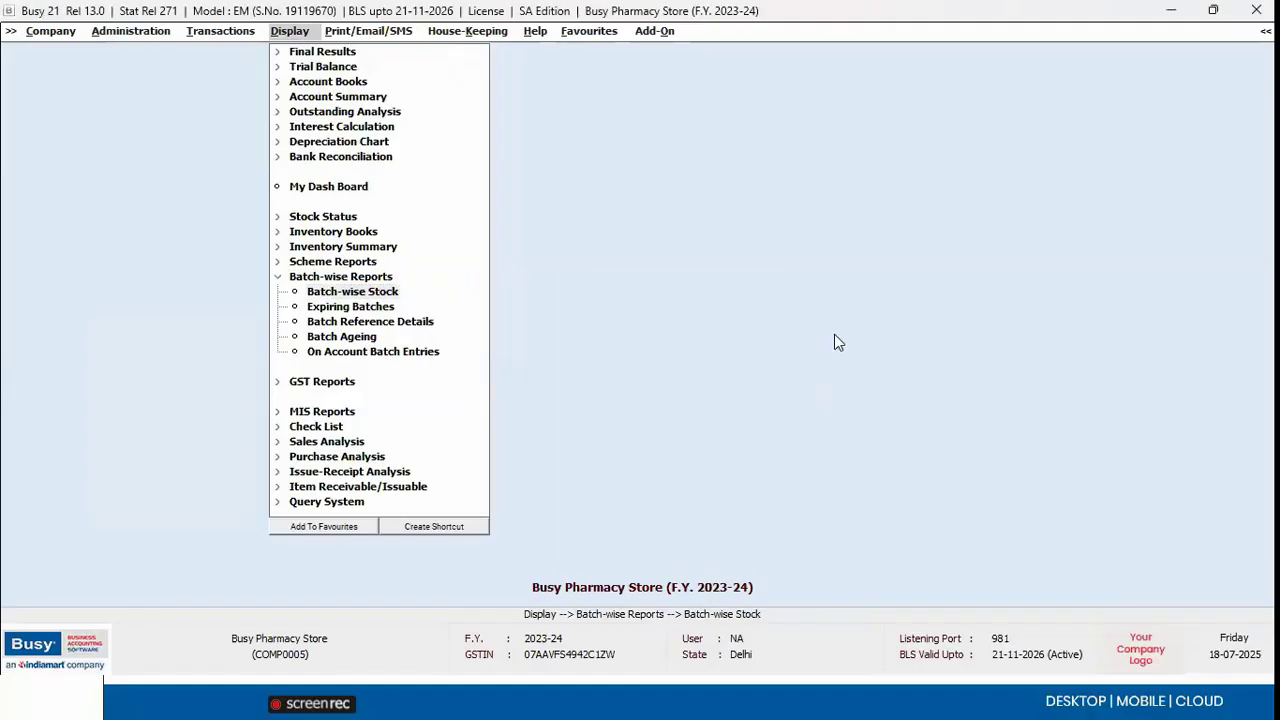
Step: Set the report's starting date to 01-04-2023 and generate the Batch-wise Stock report
type("2")
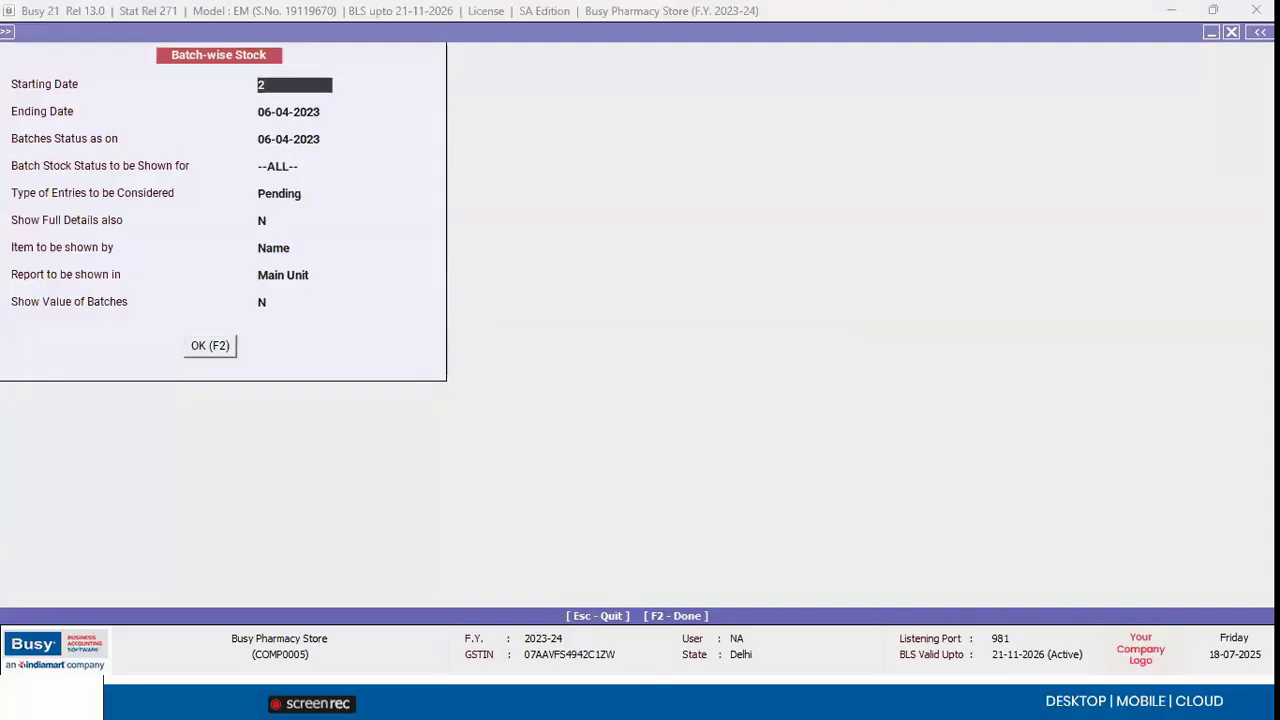
key("BackSpace")
type("1.4")
key("Return")
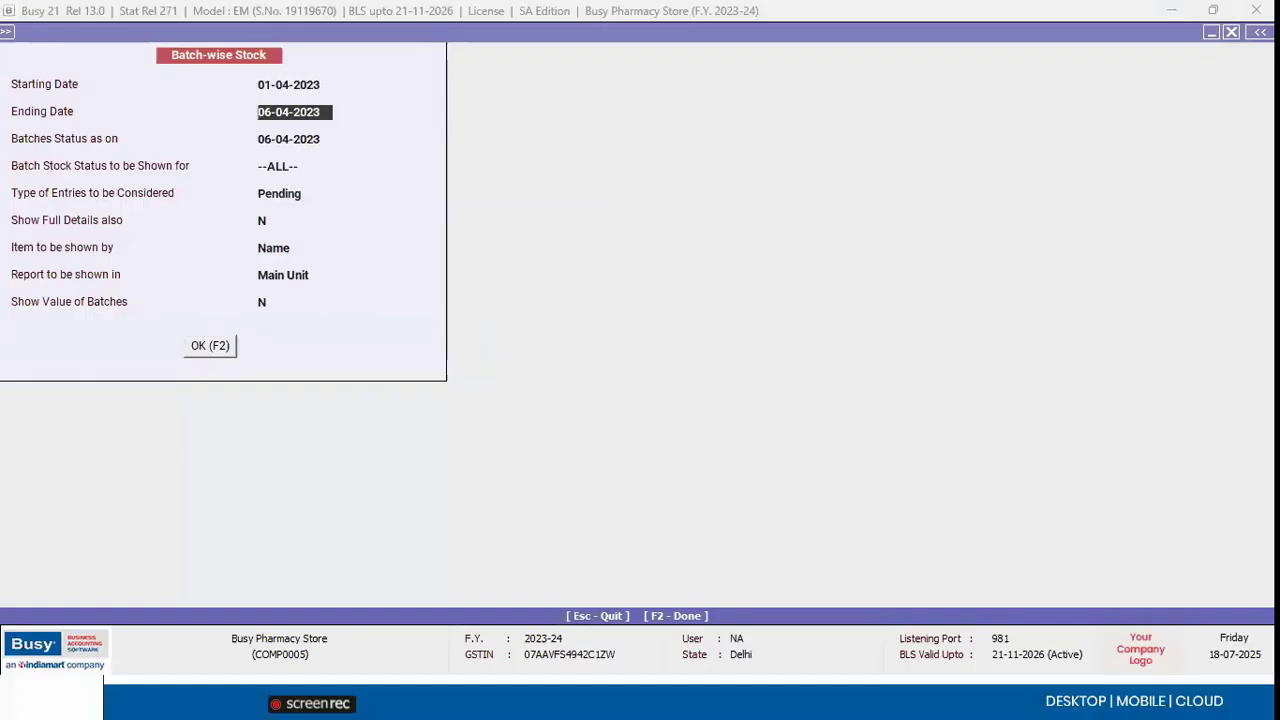
key("F2")
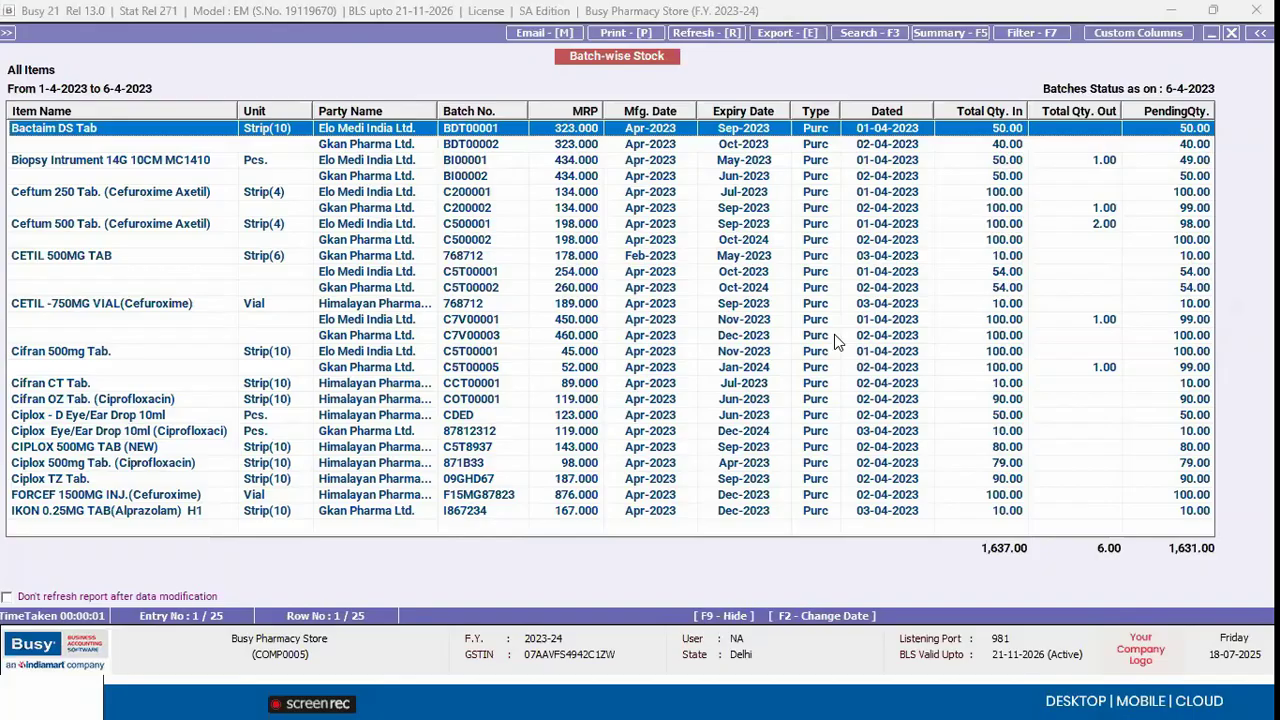
Step: Close the Batch-wise Stock report and open the Expiring Batches report options for all items with entry-wise details
key("Escape")
key("Escape")
key("Escape")
key("Escape")
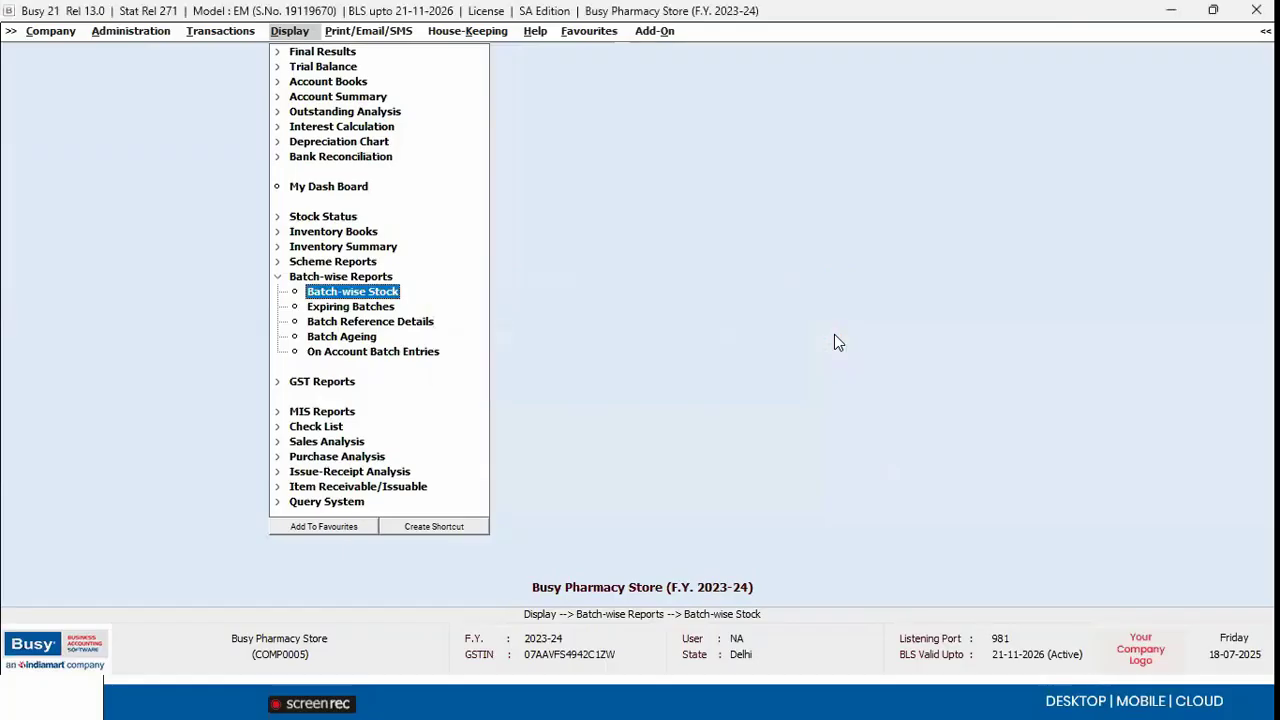
key("Down")
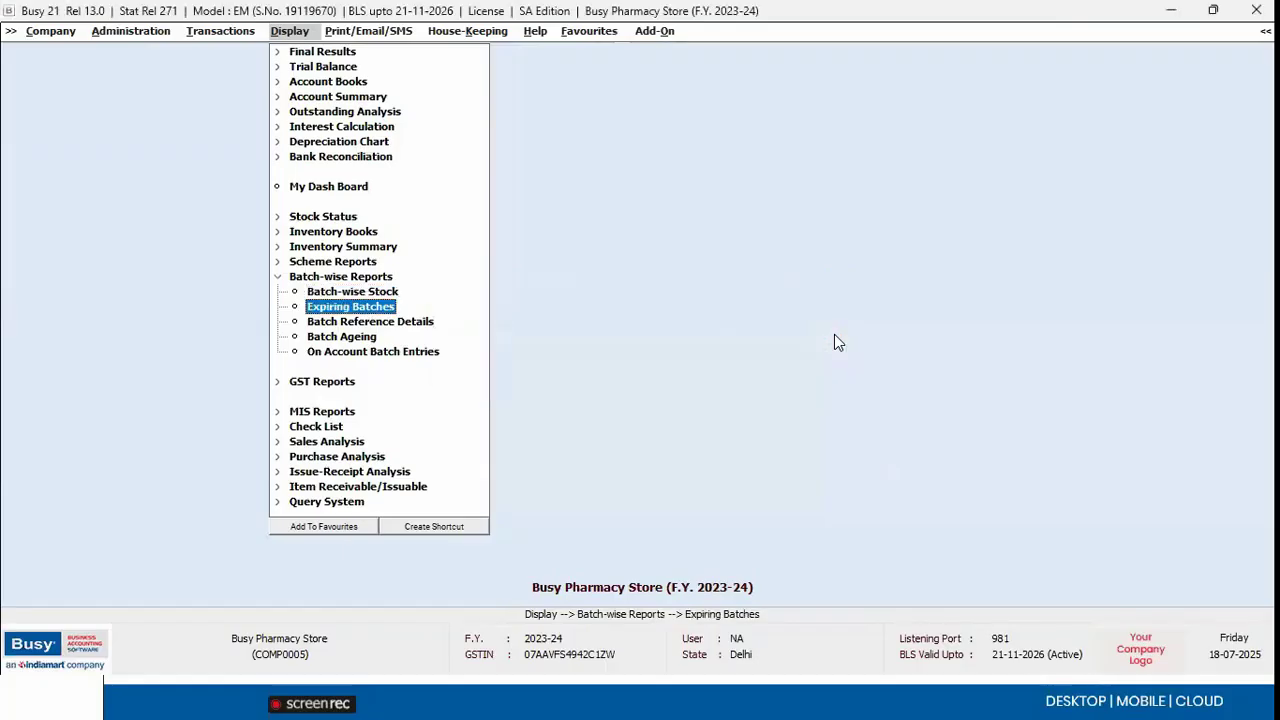
key("Return")
key("Right")
key("Right")
key("Return")
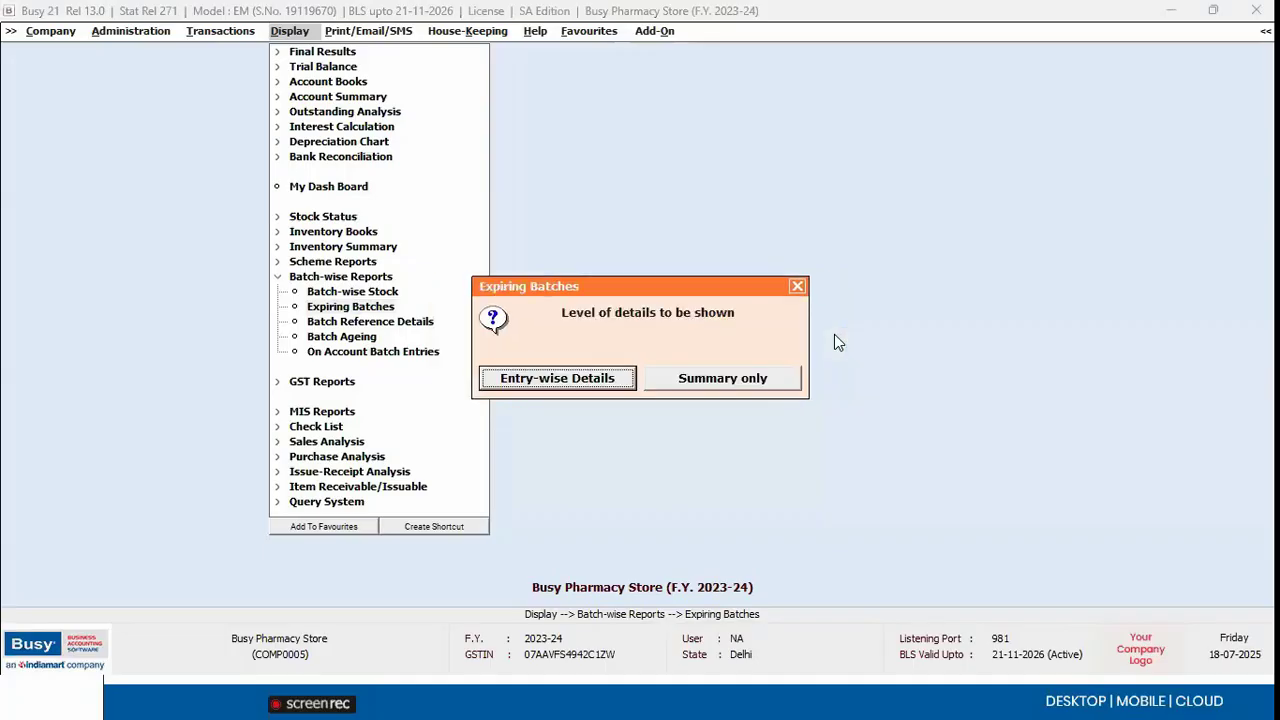
key("Return")
key("Return")
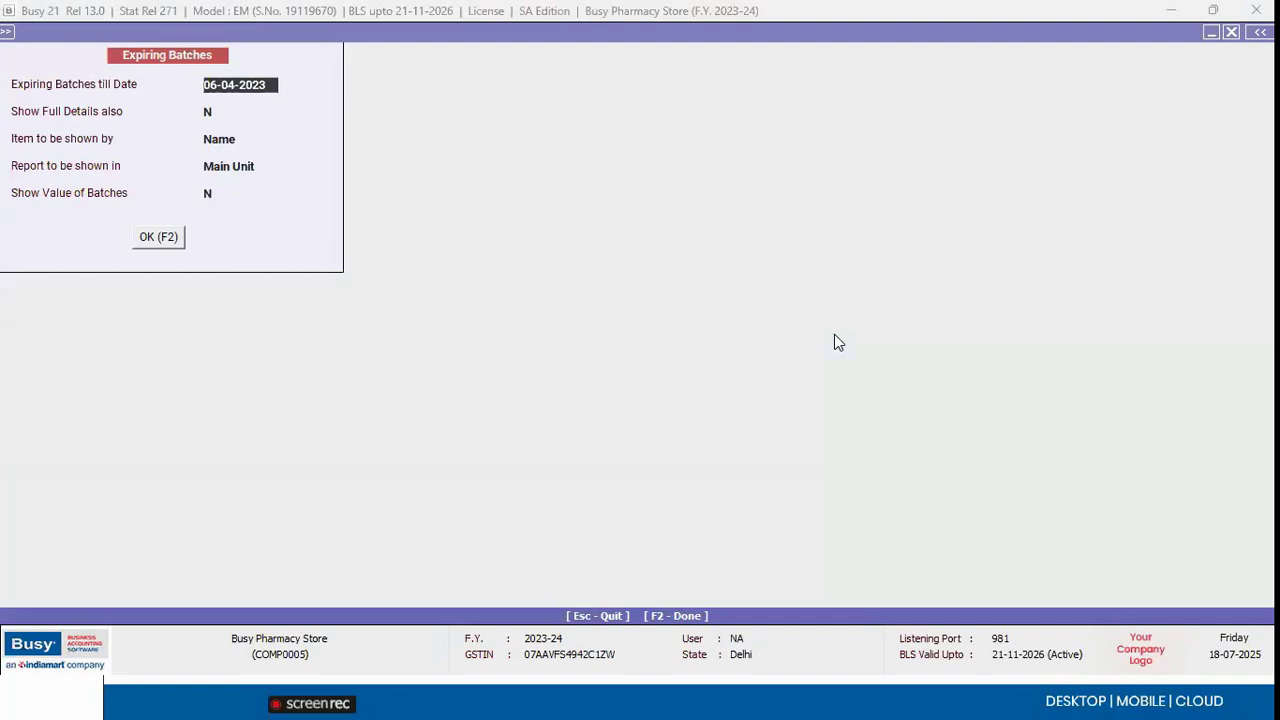
Step: Generate the Expiring Batches report for batches expiring till 01-04-2023
type("1-4")
key("Return")
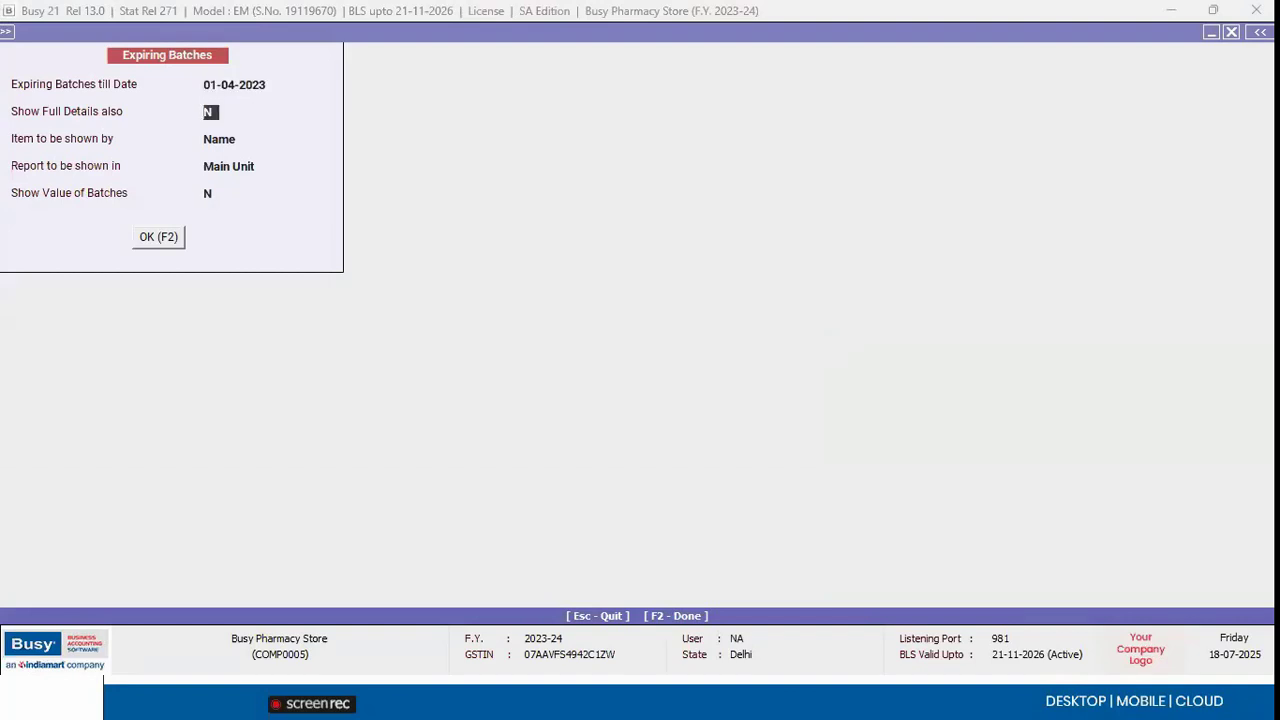
key("F2")
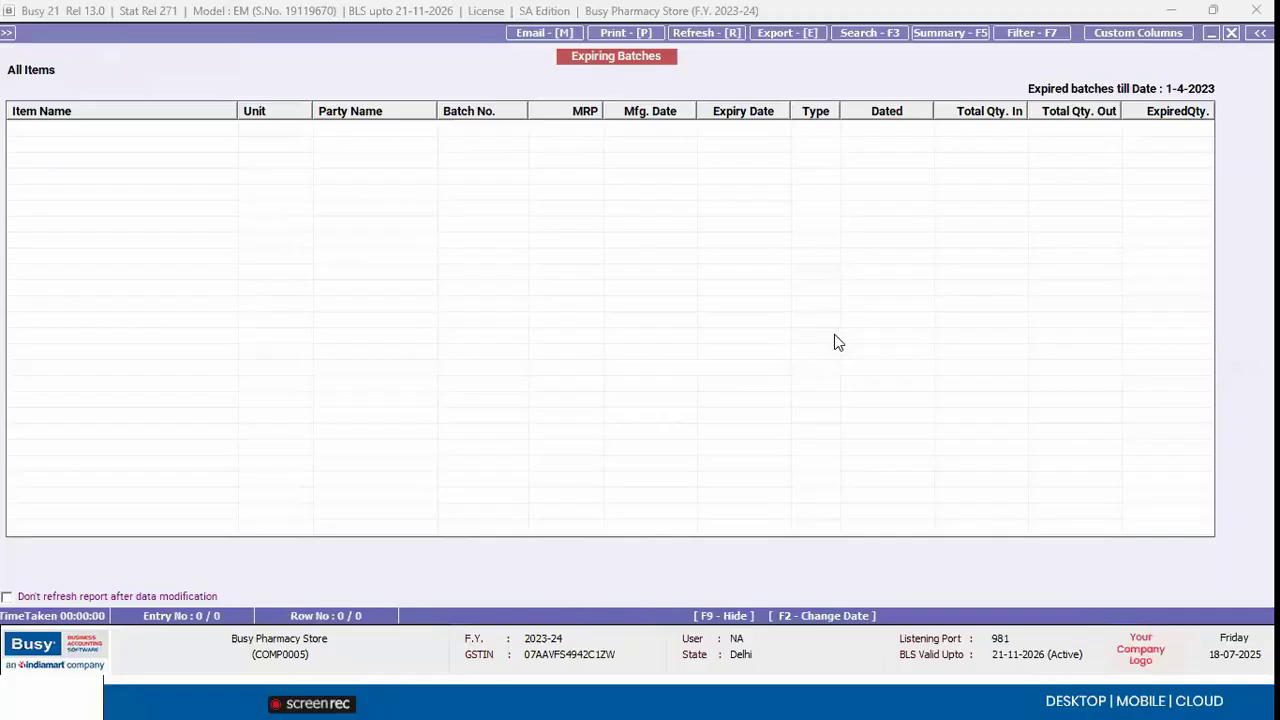
Step: Return to the report options and regenerate the Expiring Batches report till 31-03-2024
key("Escape")
type("31.3")
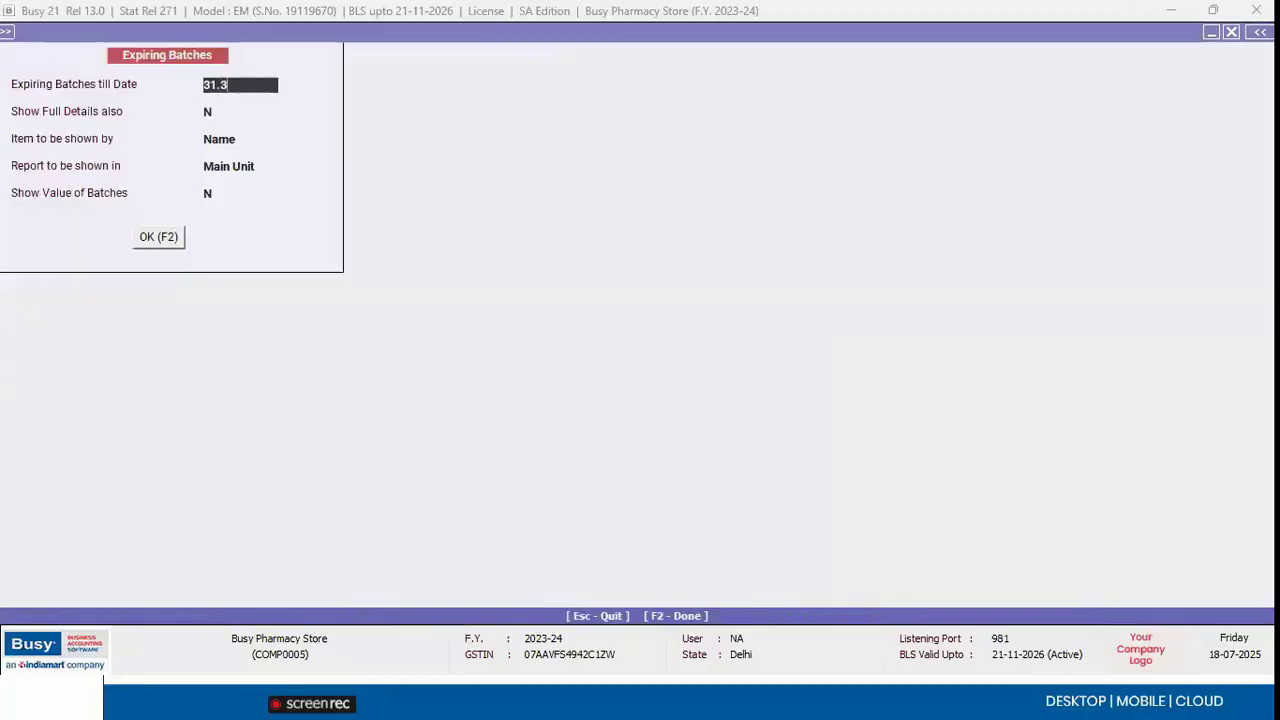
key("Return")
key("F2")
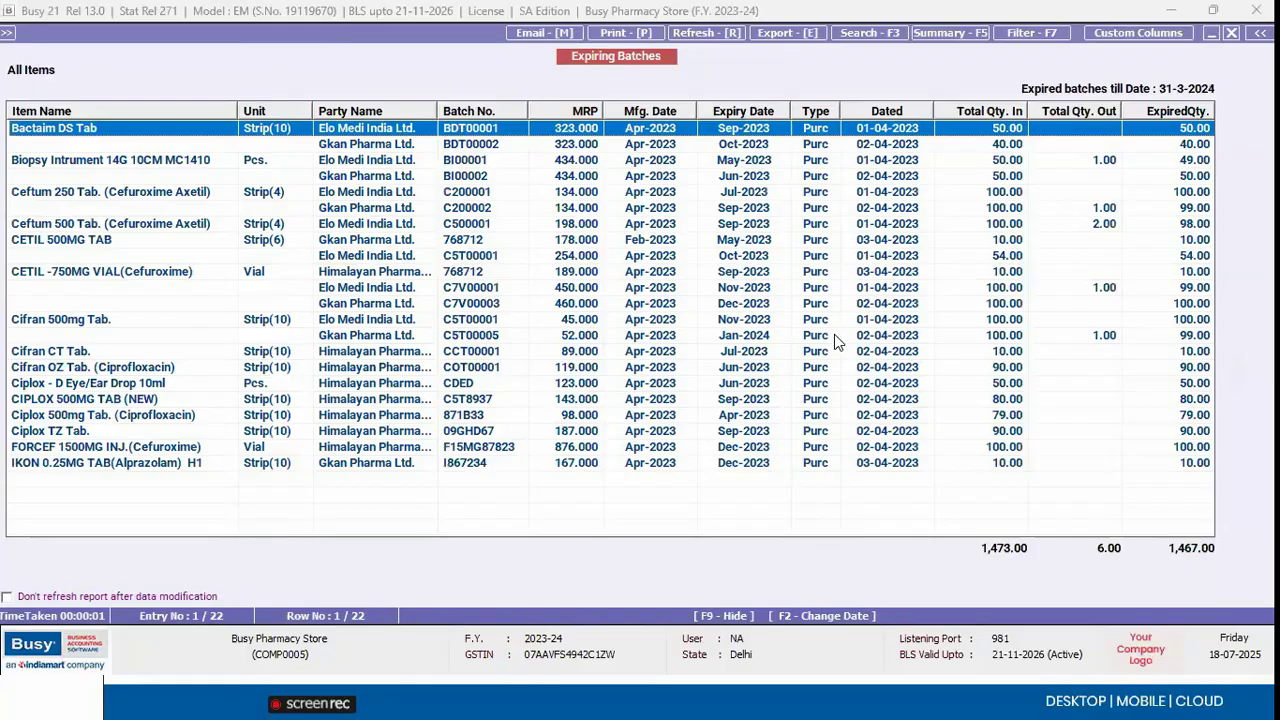
Step: Close the Expiring Batches report and open the Inventory section of the Features / Options configuration
key("Escape")
key("Escape")
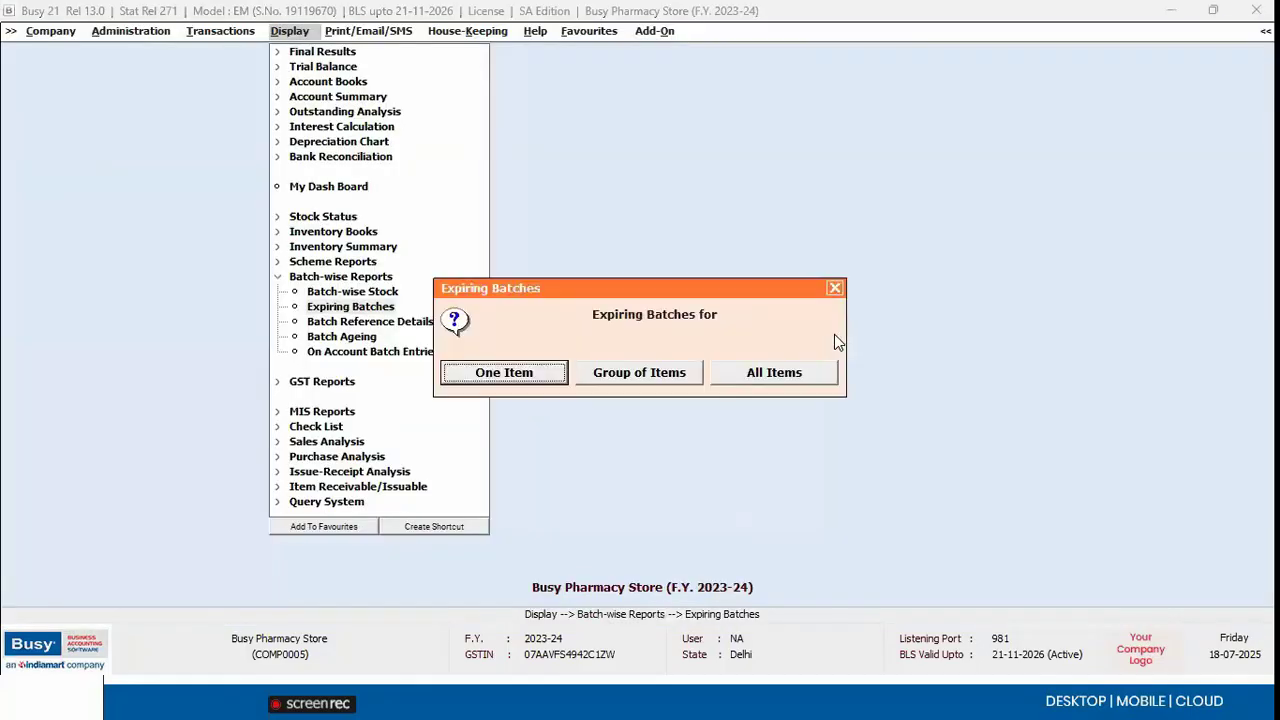
key("Escape")
key("Left")
key("Left")
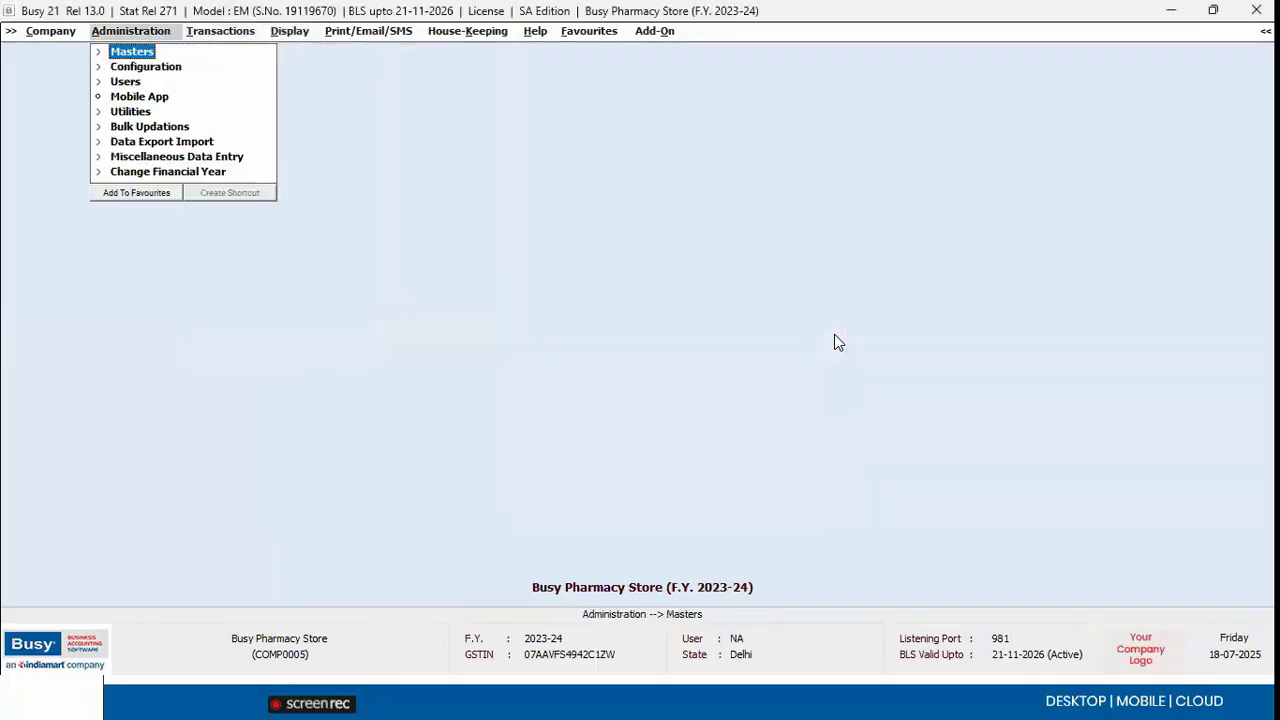
key("Down")
key("Return")
key("Return")
key("Down")
key("Down")
key("Down")
key("Down")
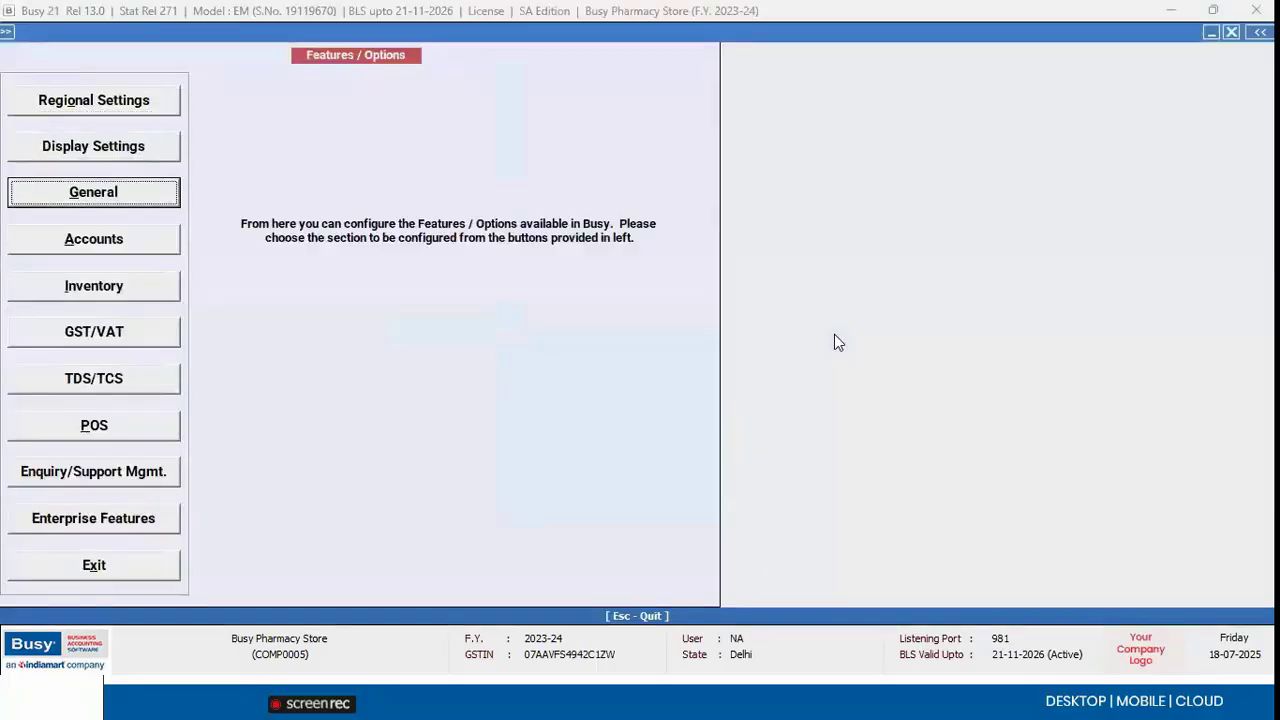
key("Return")
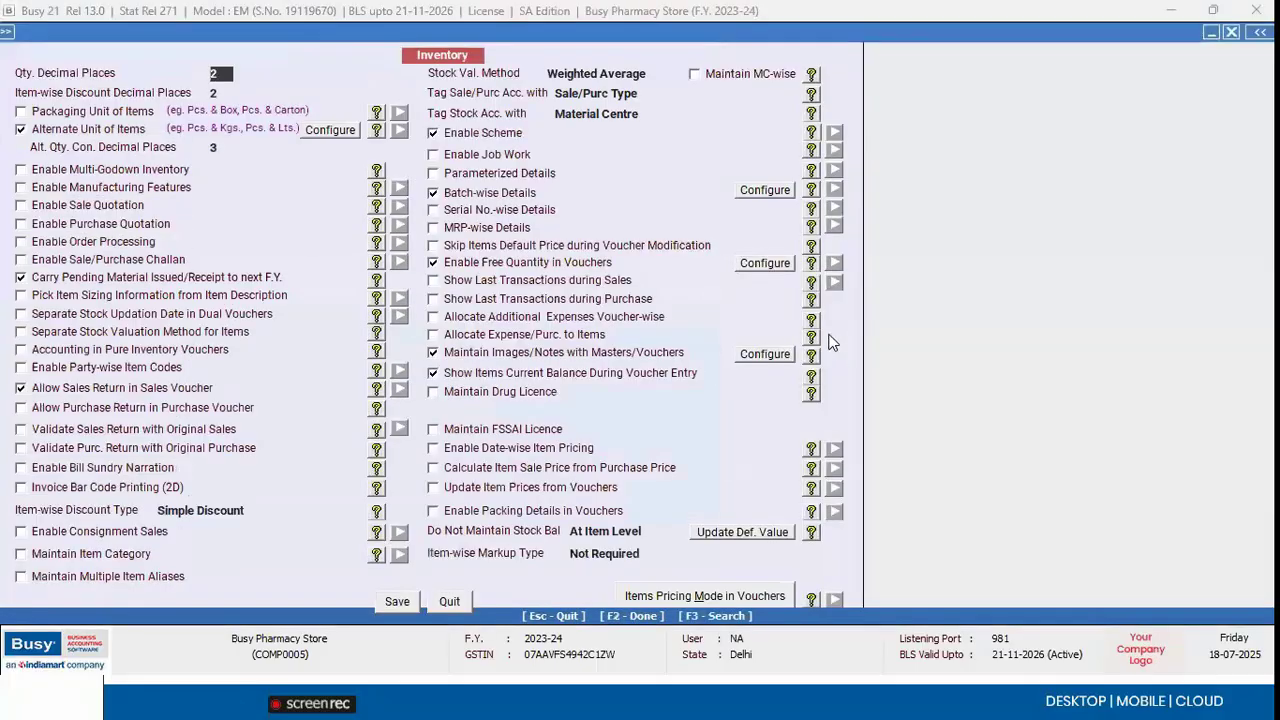
Step: Enter a warning of 40 days before expiry in the batch-wise detail options, then leave the configuration without saving
left_click(773, 192)
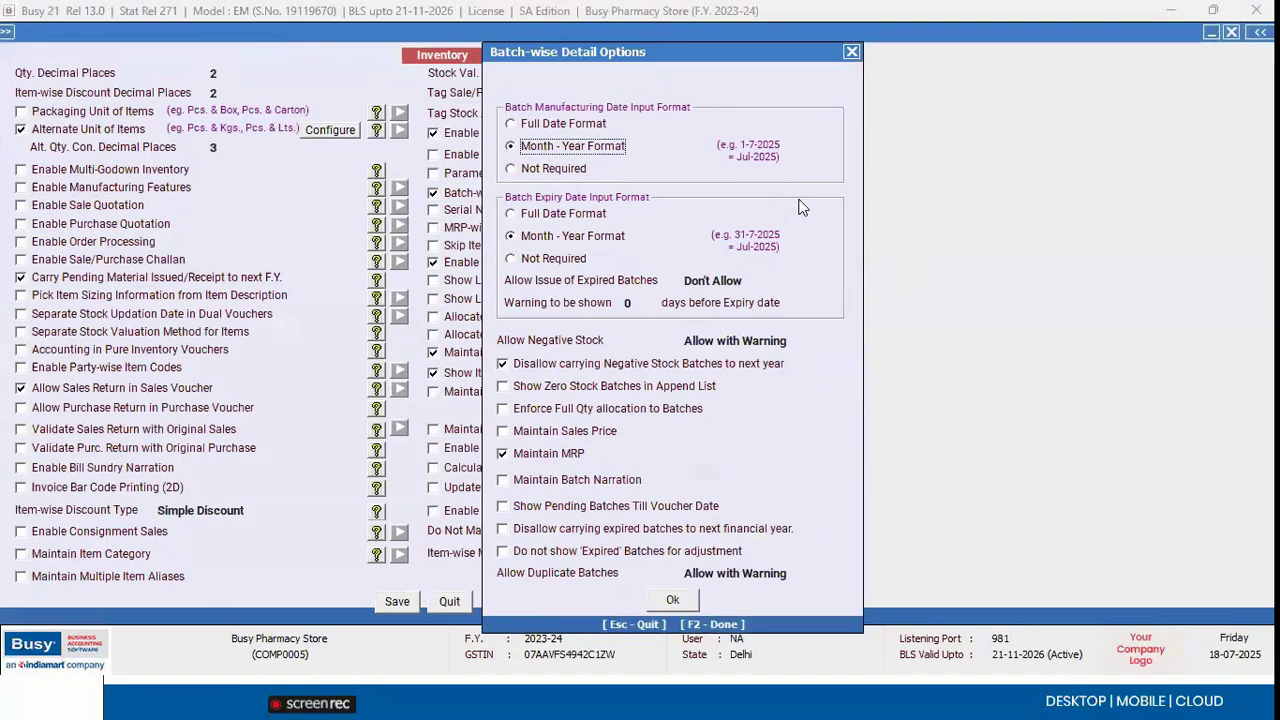
left_click(640, 303)
type("40")
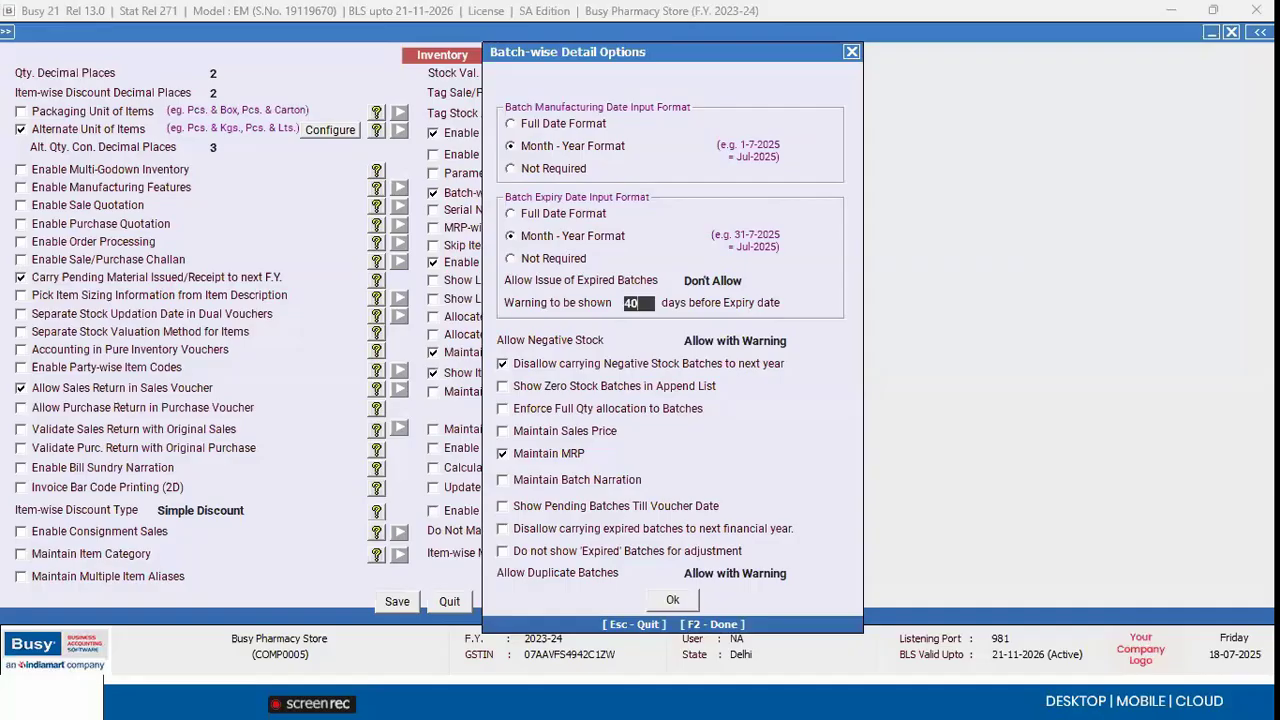
key("Escape")
key("Escape")
key("Escape")
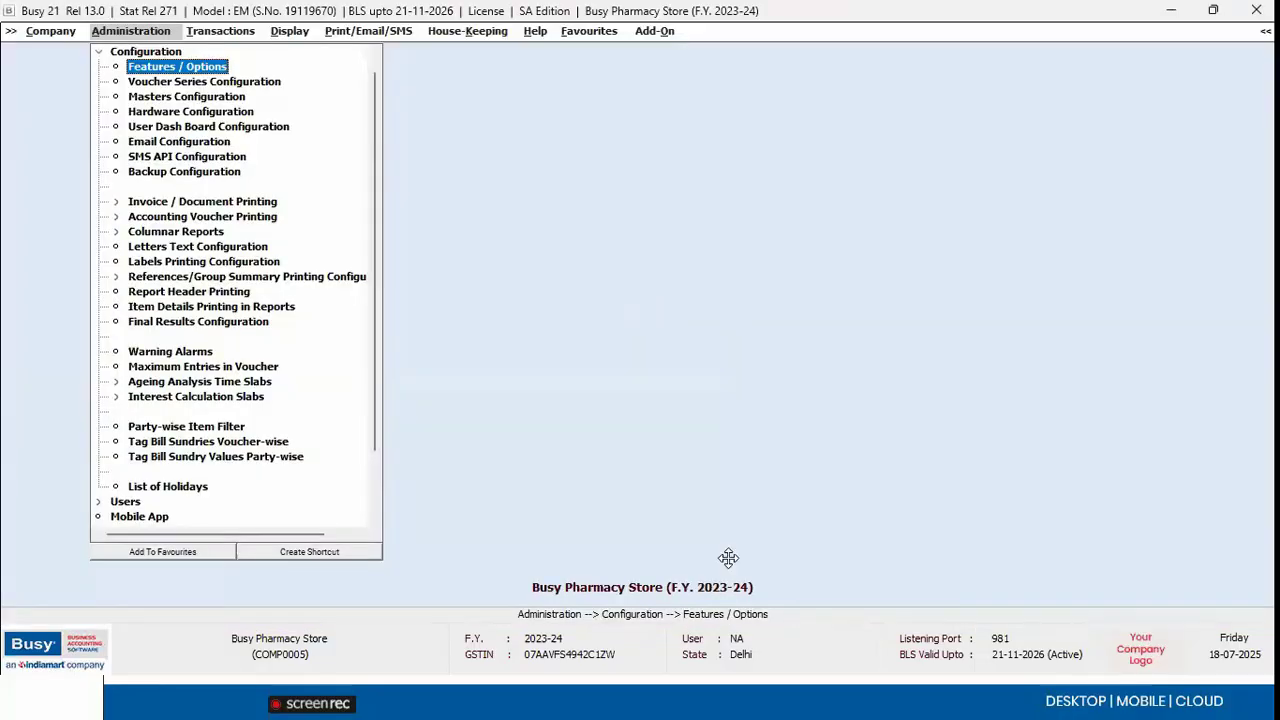
Step: Switch to the PowerPoint slide show and advance to the Dairy Business challenge slide
key("super+d")
mouse_move(819, 698)
left_click(880, 620)
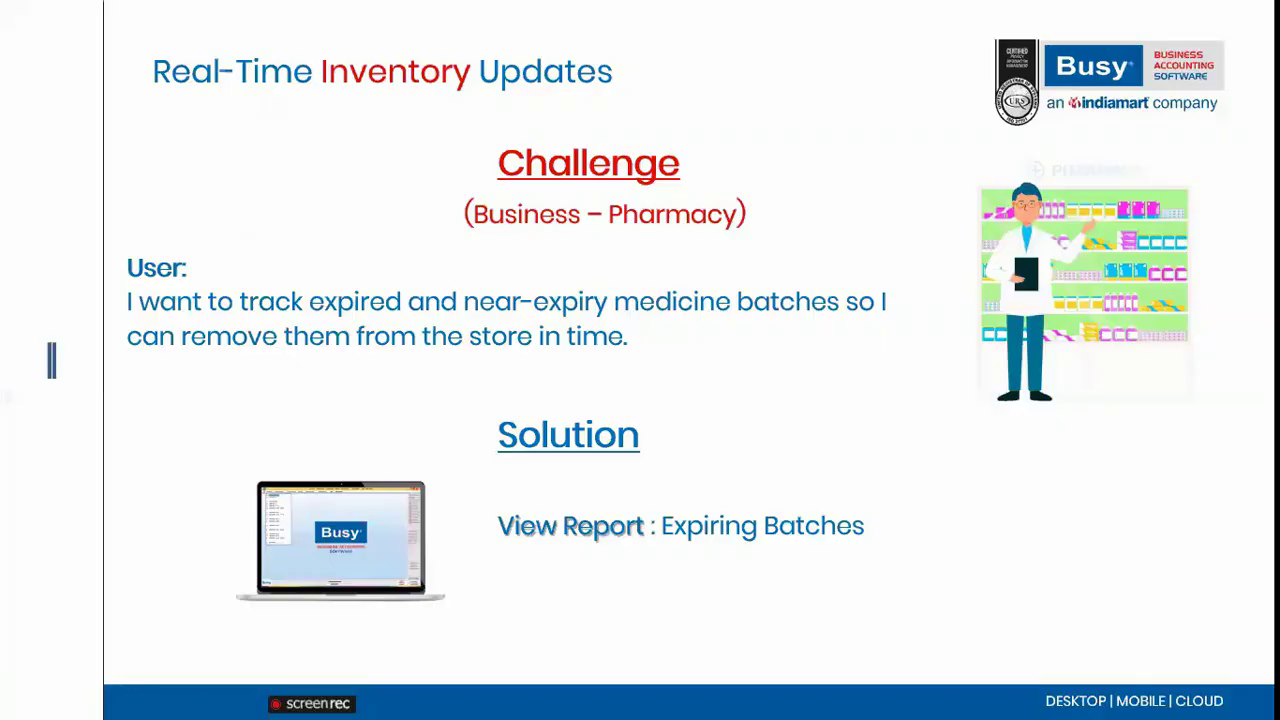
key("Right")
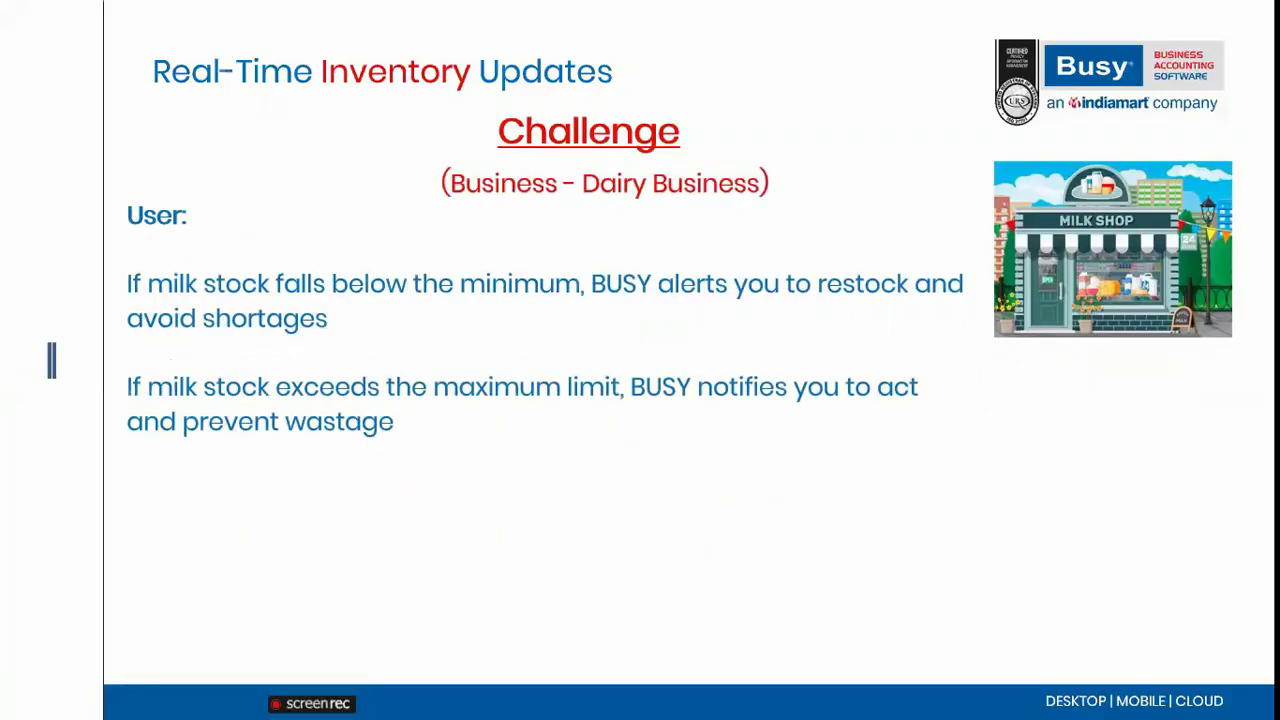
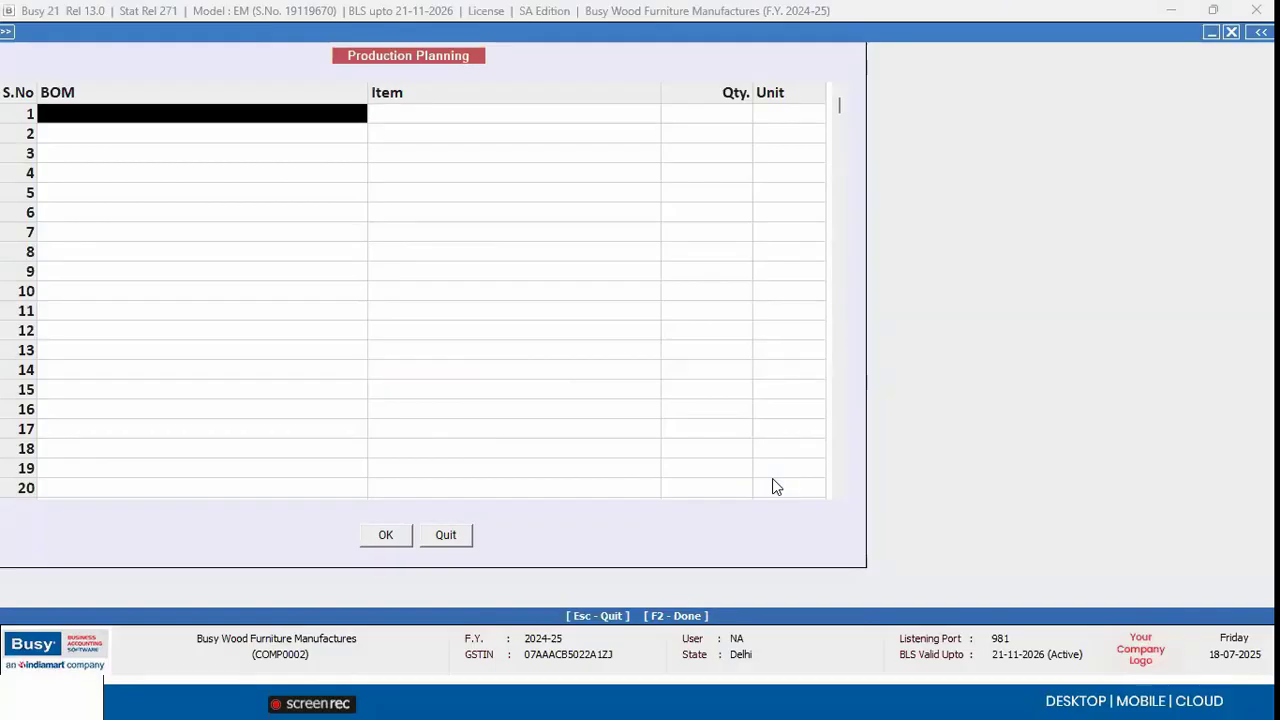
Step: Plan production of 20 units with Wooden Chair - BOM and generate the Production Planning report for all material centres
key("Return")
key("Down")
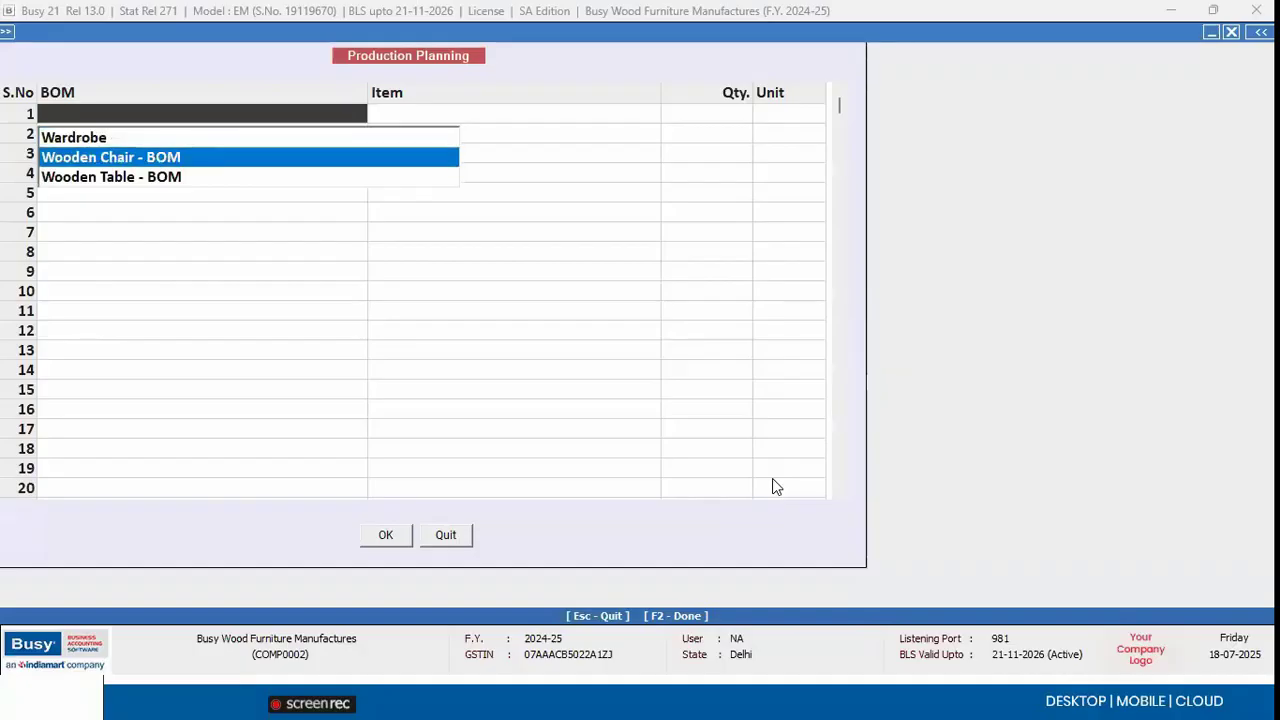
key("Return")
type("20")
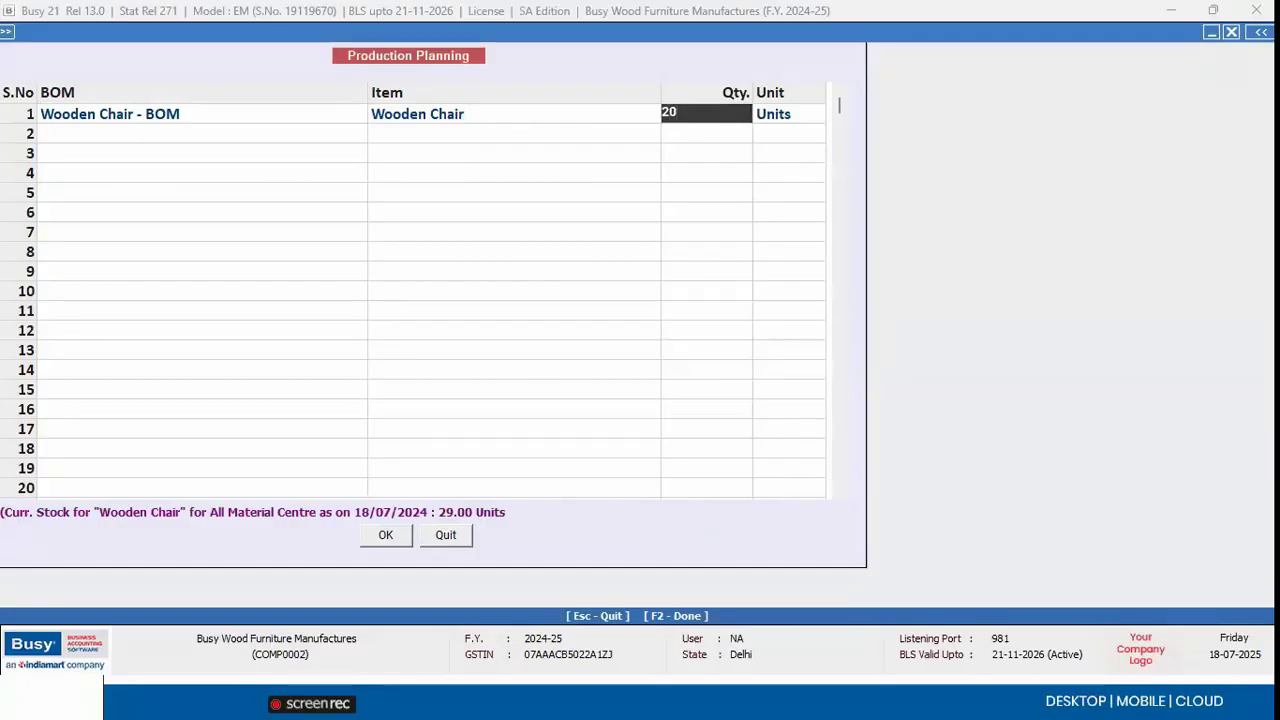
key("Return")
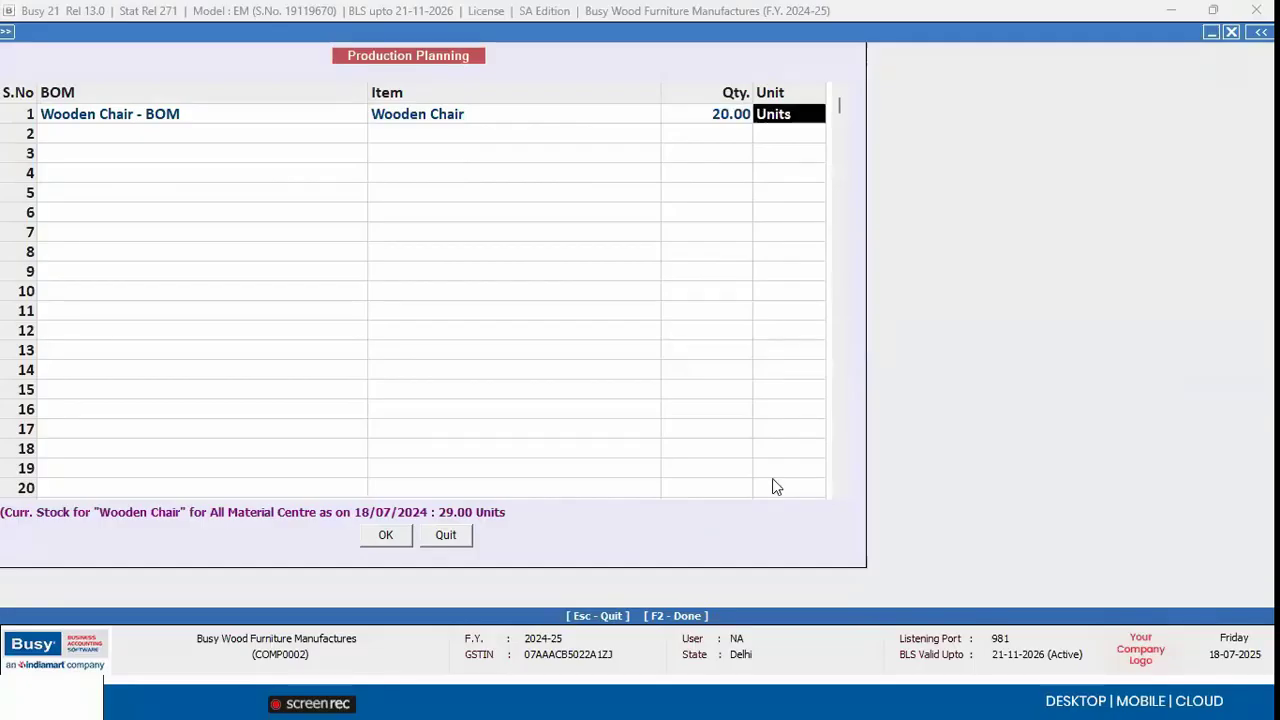
key("F2")
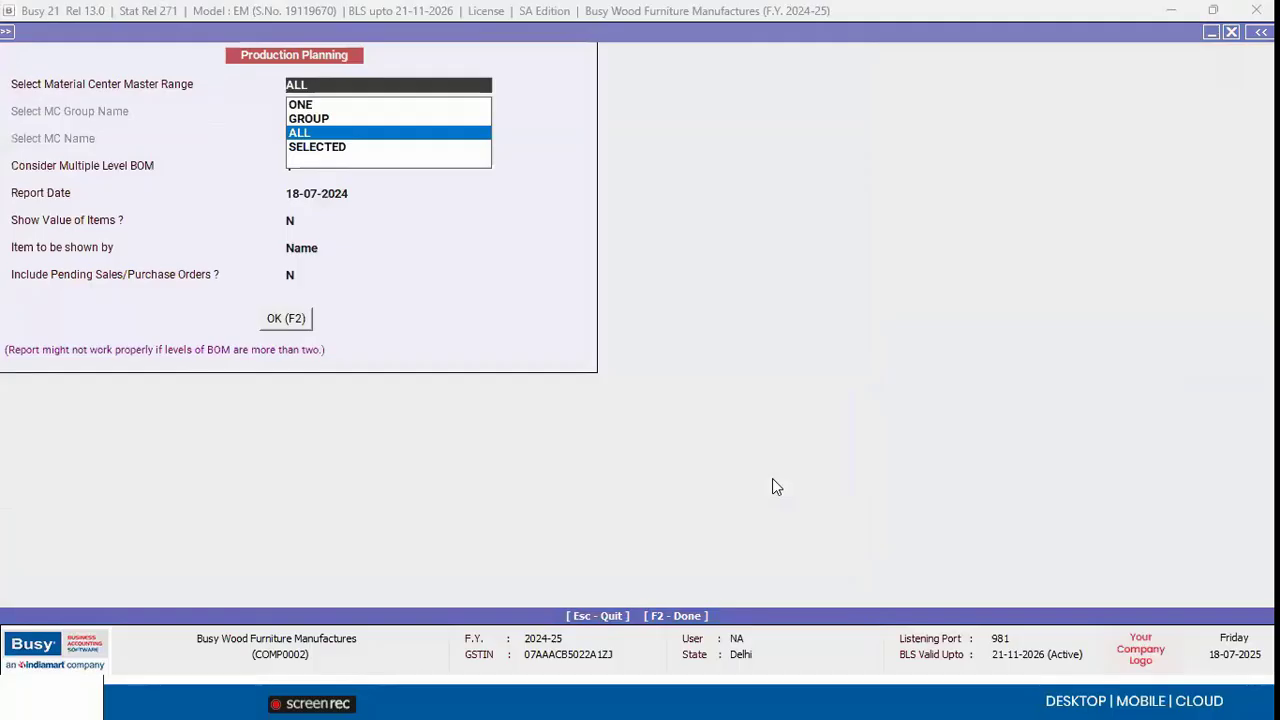
key("Return")
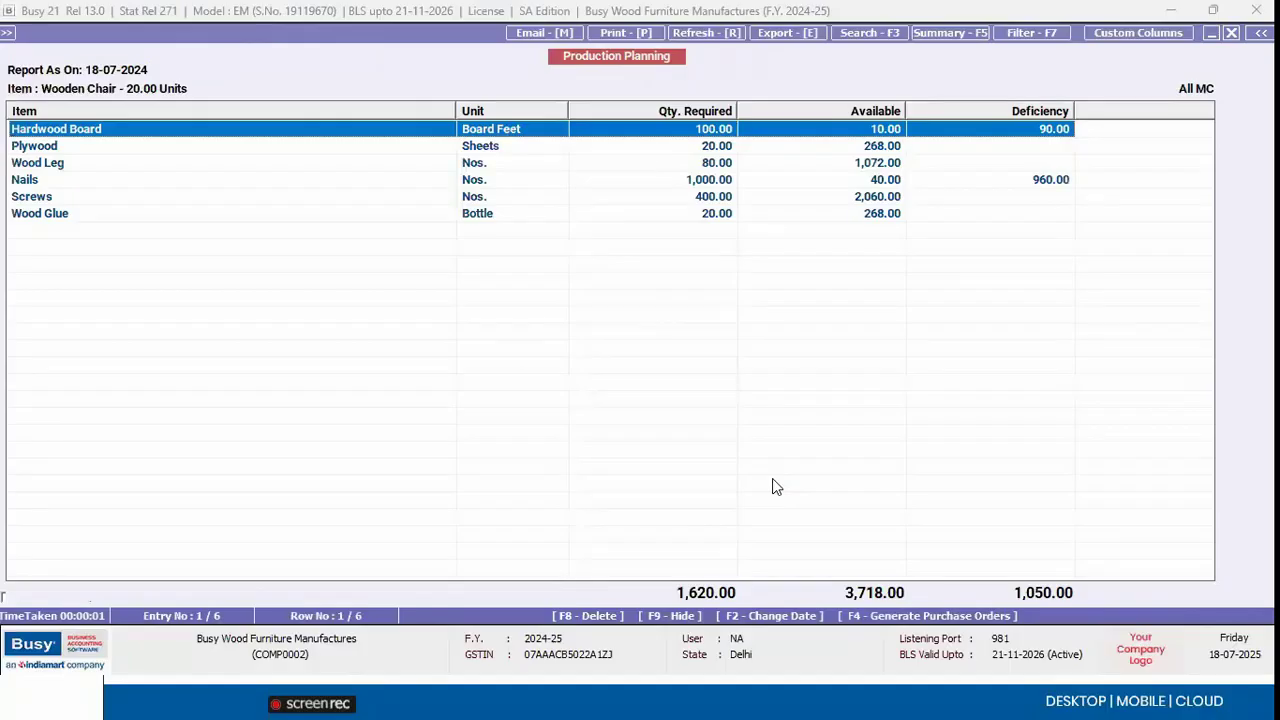
Step: Examine the required, available and deficient quantities of the raw materials for the Wooden Chair
key("Down")
key("Down")
key("Down")
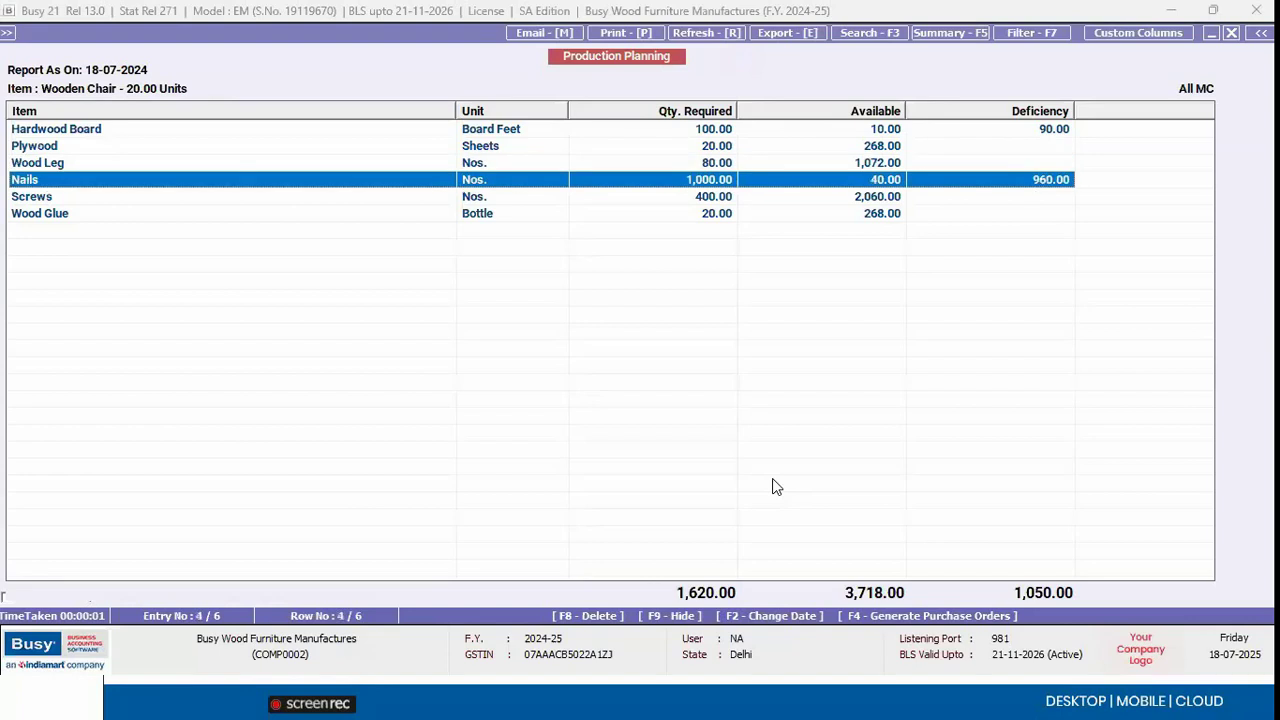
key("Down")
key("Up")
key("Up")
key("Up")
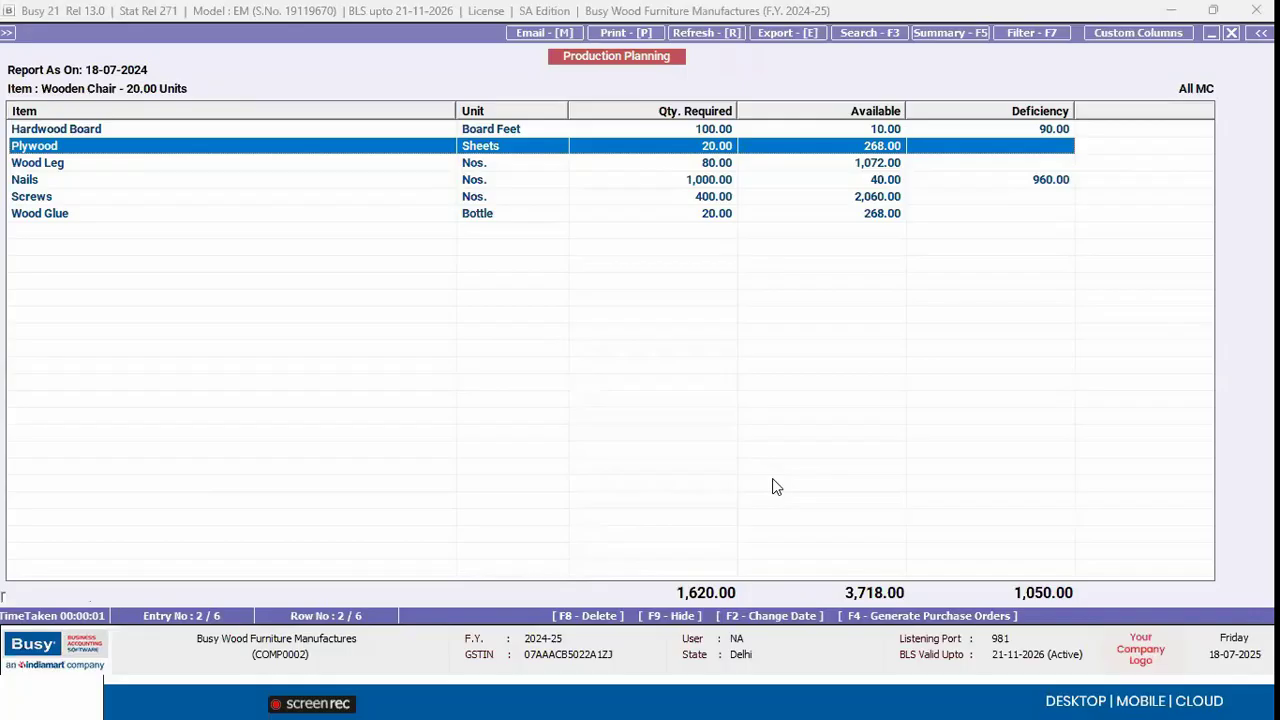
Step: Generate a purchase order for all items at 100 percent of the deficiency, using the All Items option for order generation
key("F4")
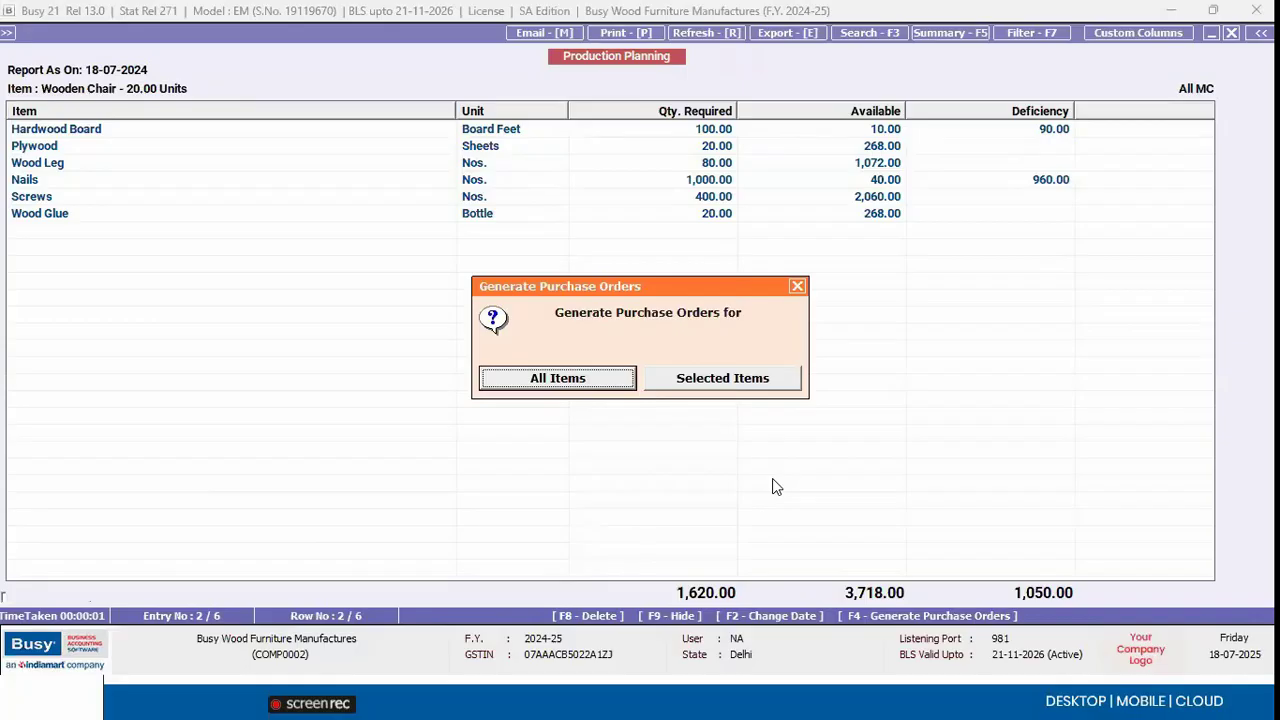
key("Return")
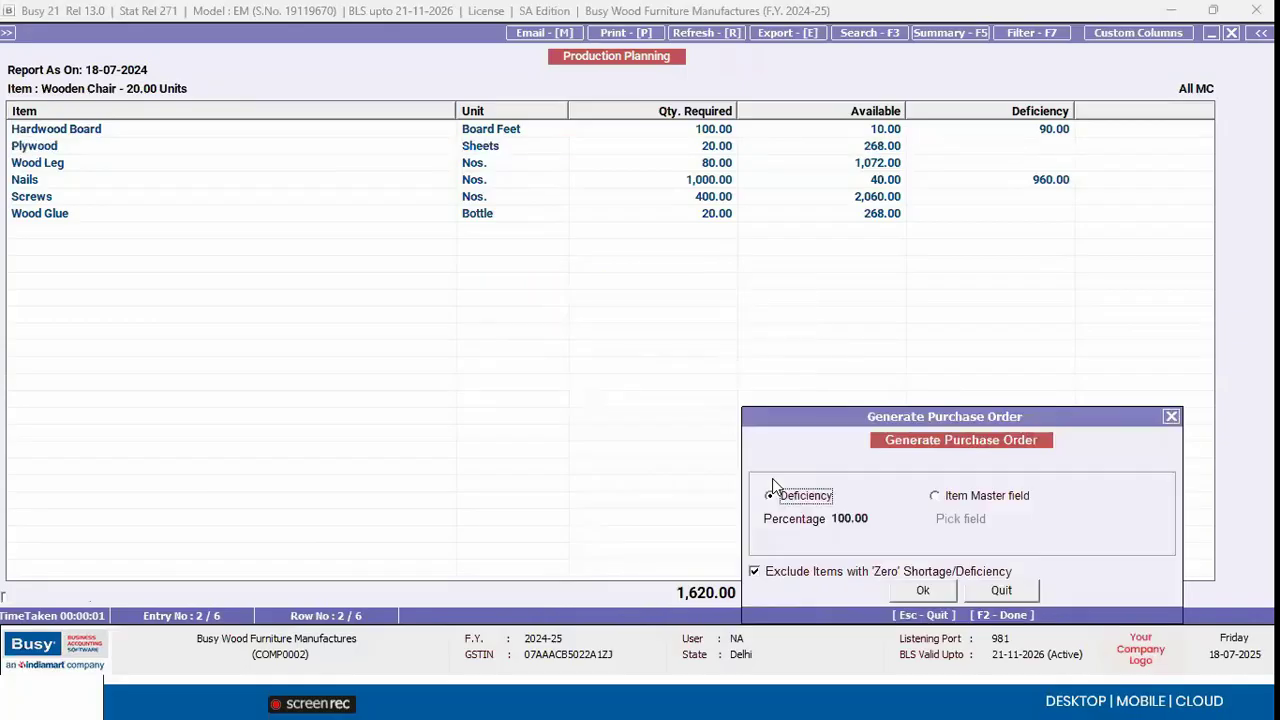
key("Return")
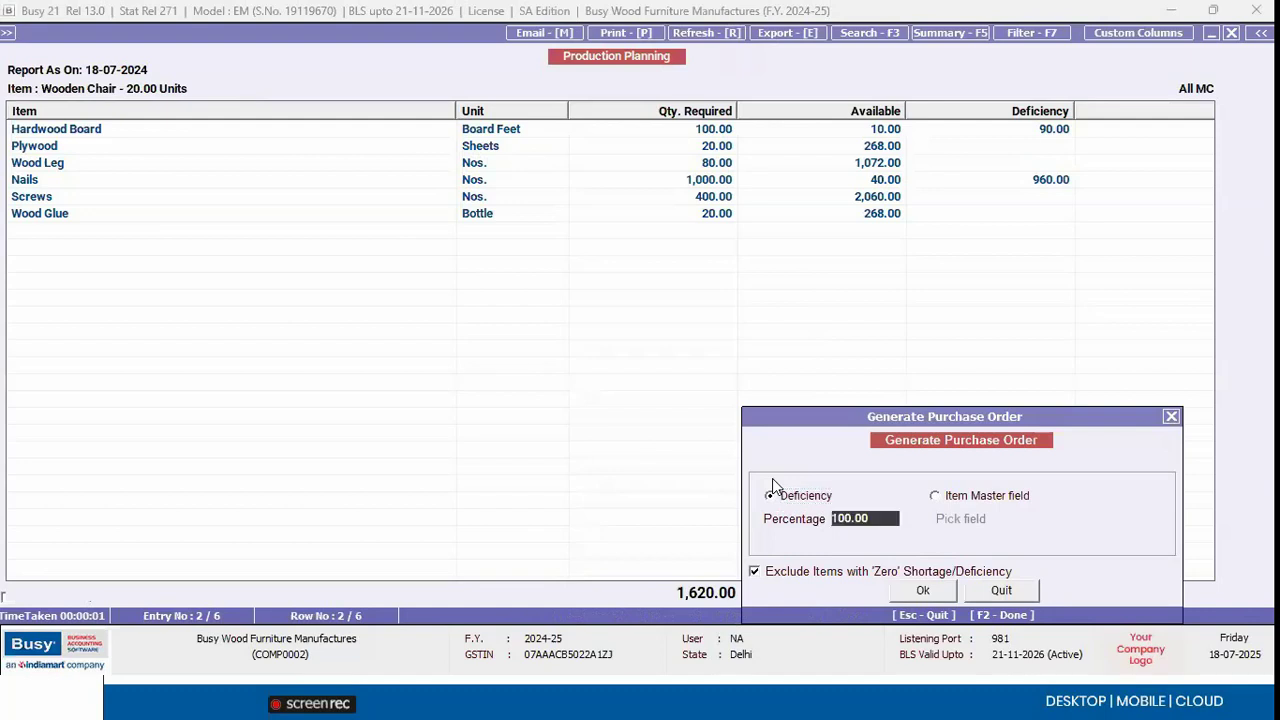
type("50")
key("BackSpace")
key("BackSpace")
type("100")
key("Return")
key("Return")
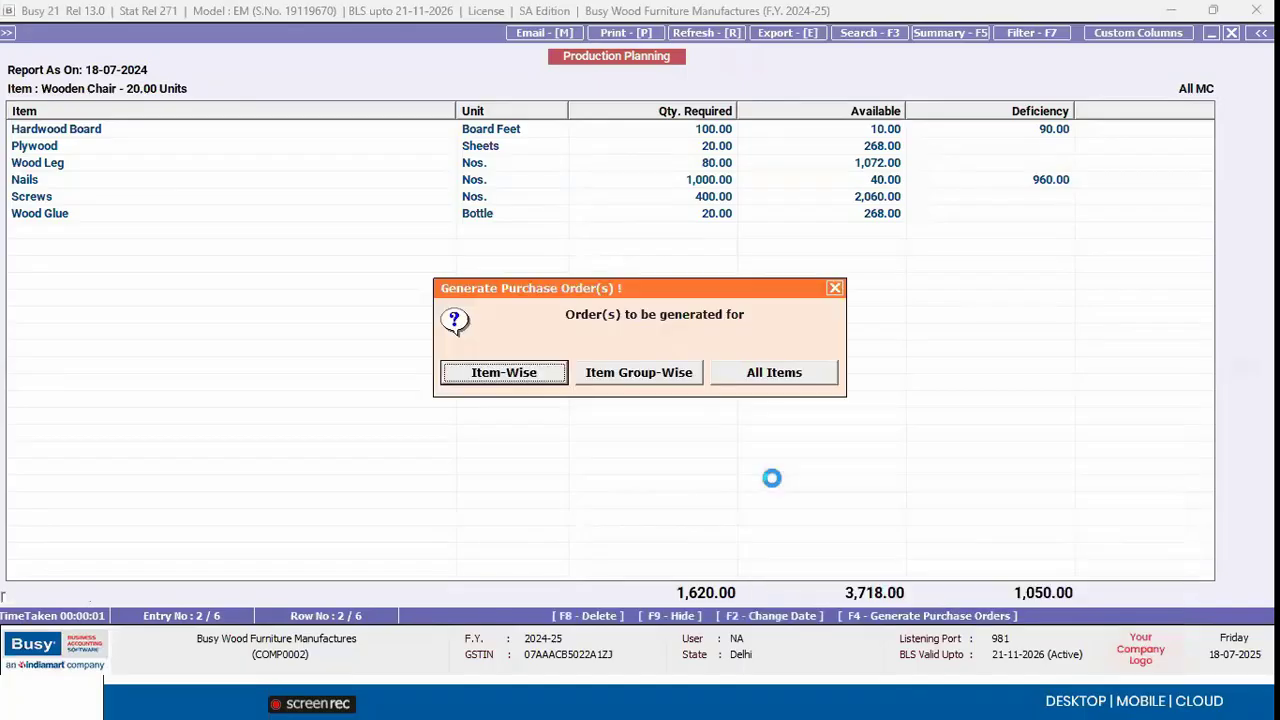
key("Right")
key("Right")
key("Return")
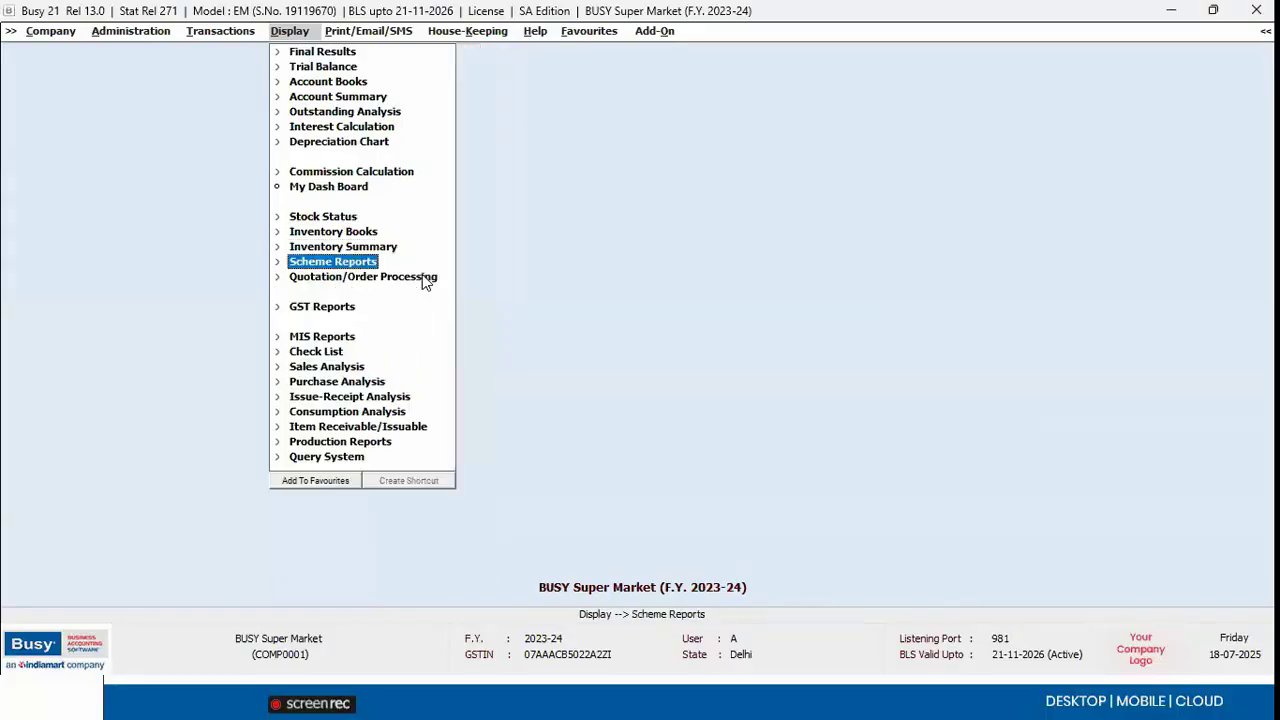
Step: Open the item-wise Profitability Report for the BUSY Super Market company
key("Down")
key("Down")
key("Down")
key("Down")
key("Up")
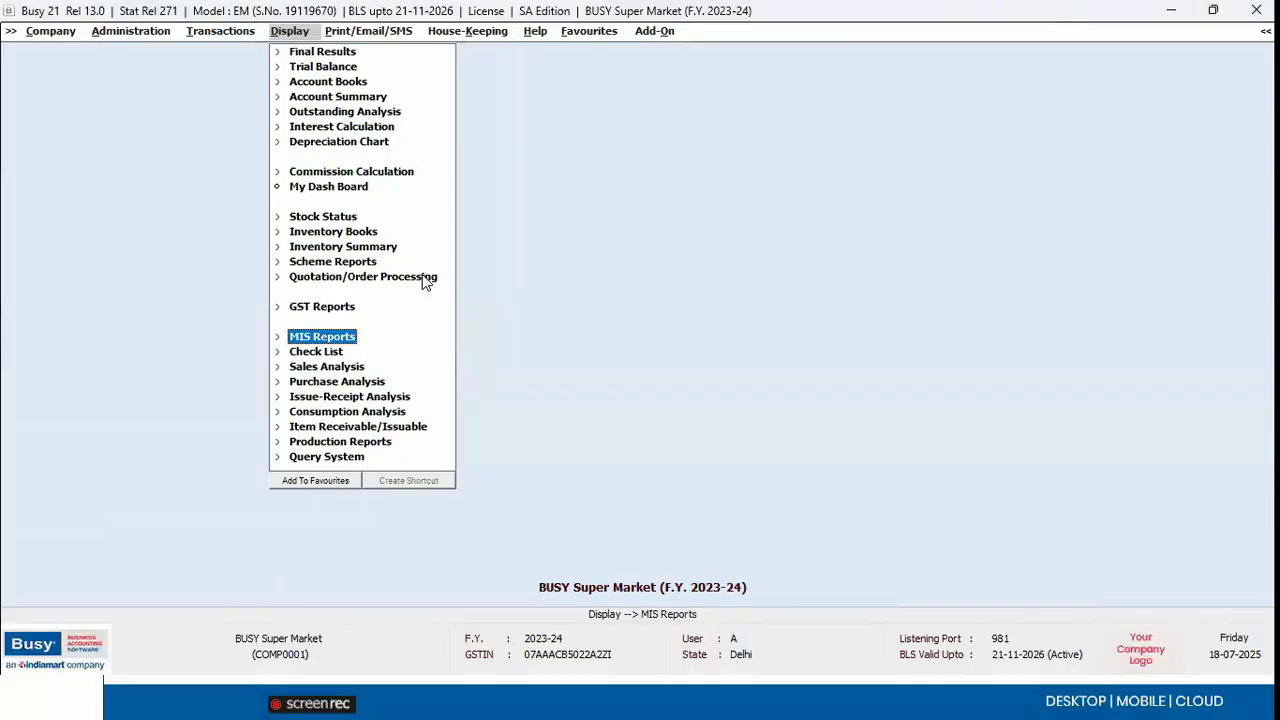
key("Right")
key("Down")
key("Down")
key("Down")
key("Down")
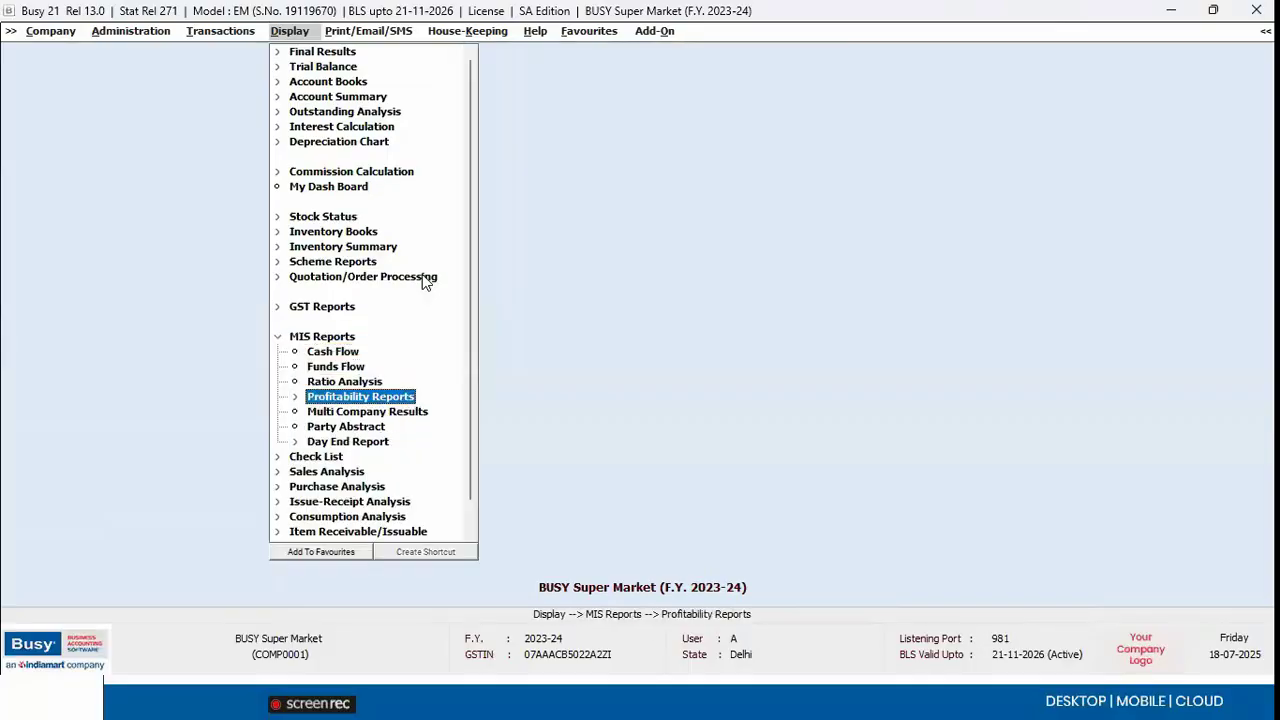
key("Right")
key("Down")
key("Down")
key("Down")
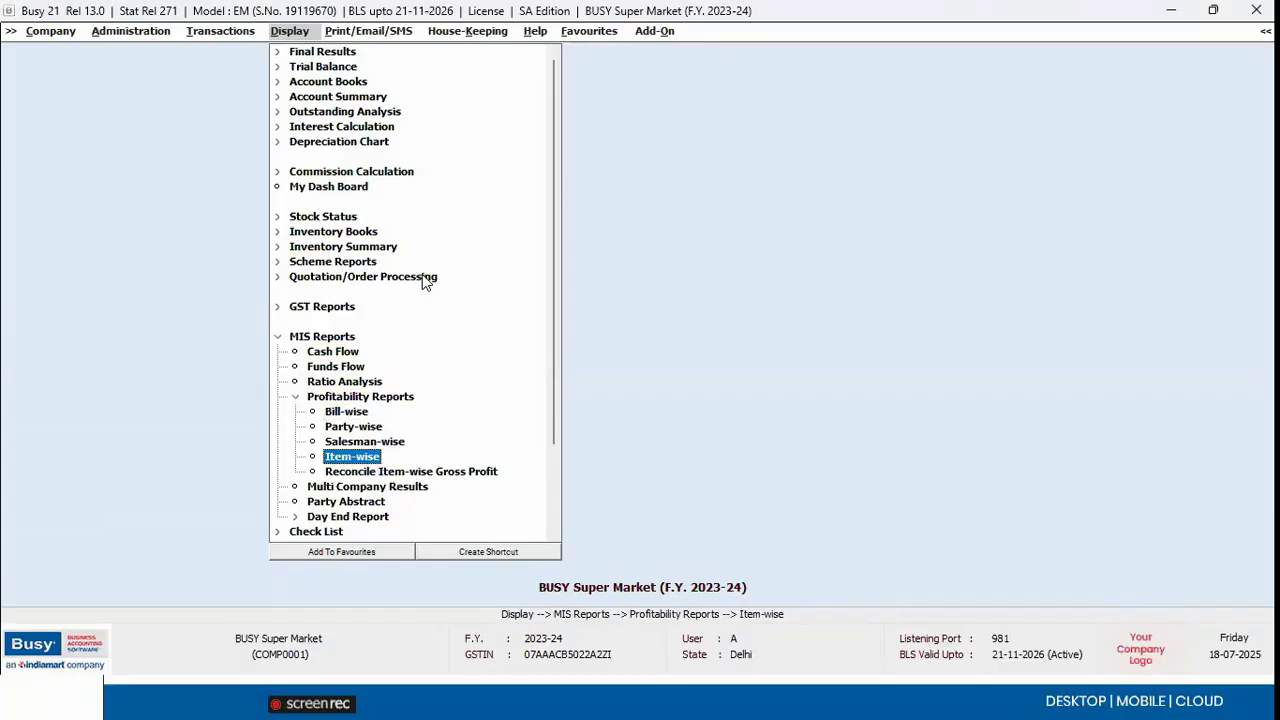
key("Return")
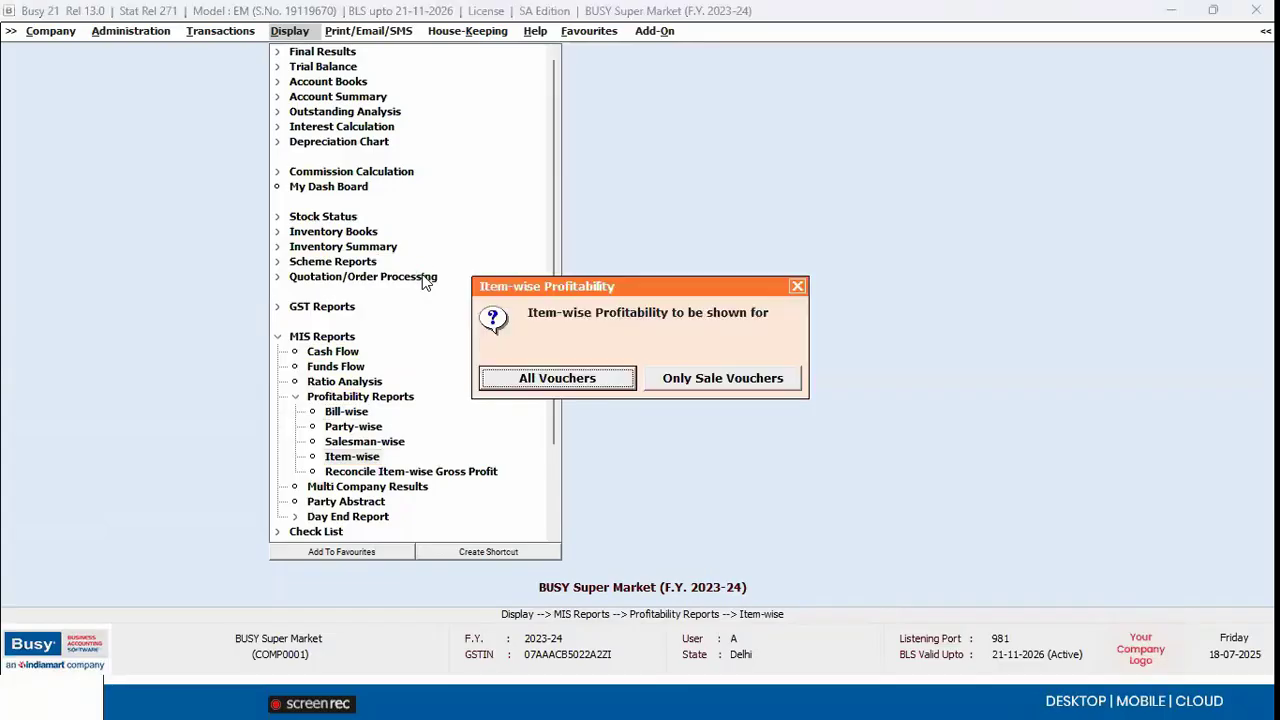
Step: Generate the Item-wise Gross Profit report for all vouchers and all items from 01-04-2023 to 19-11-2023
key("Return")
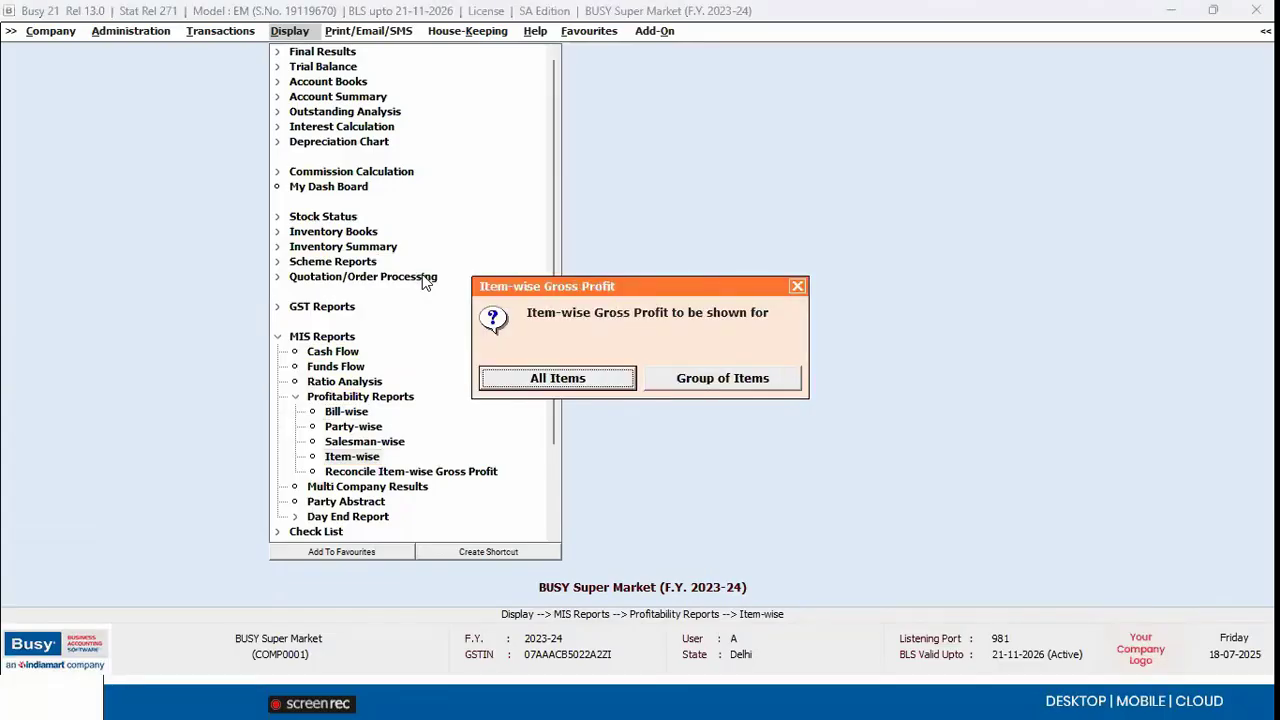
key("Return")
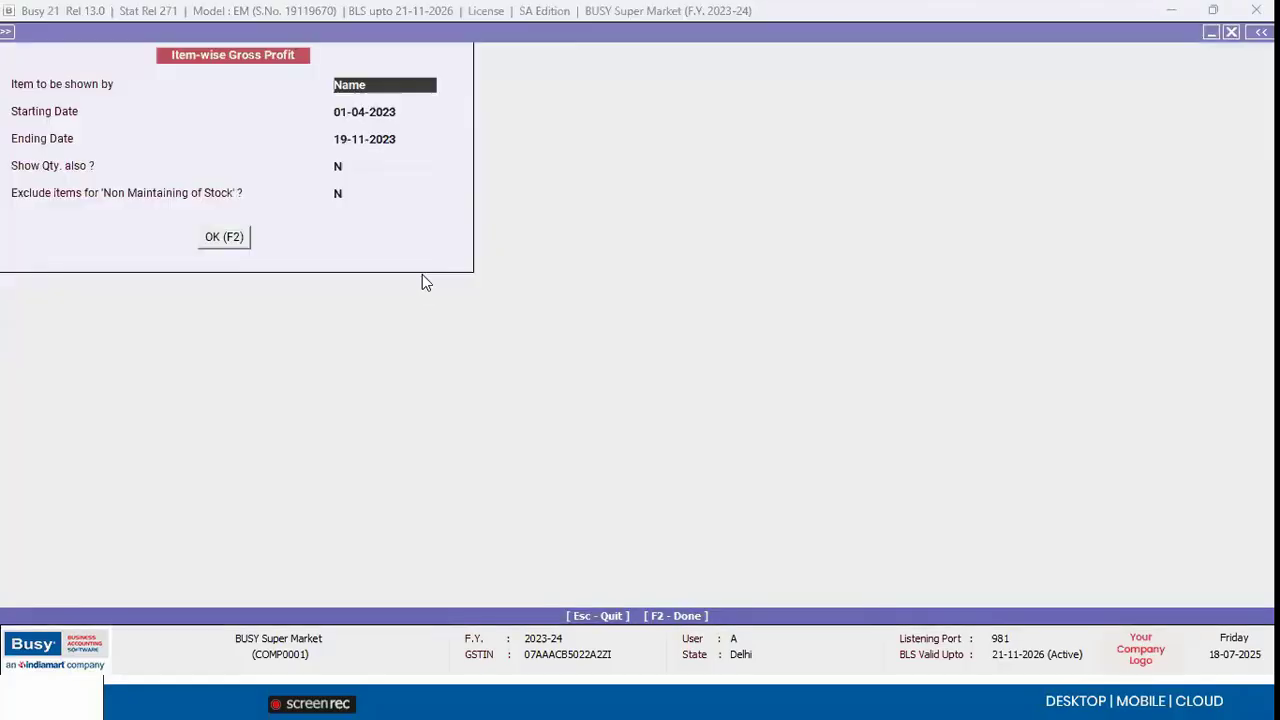
key("F2")
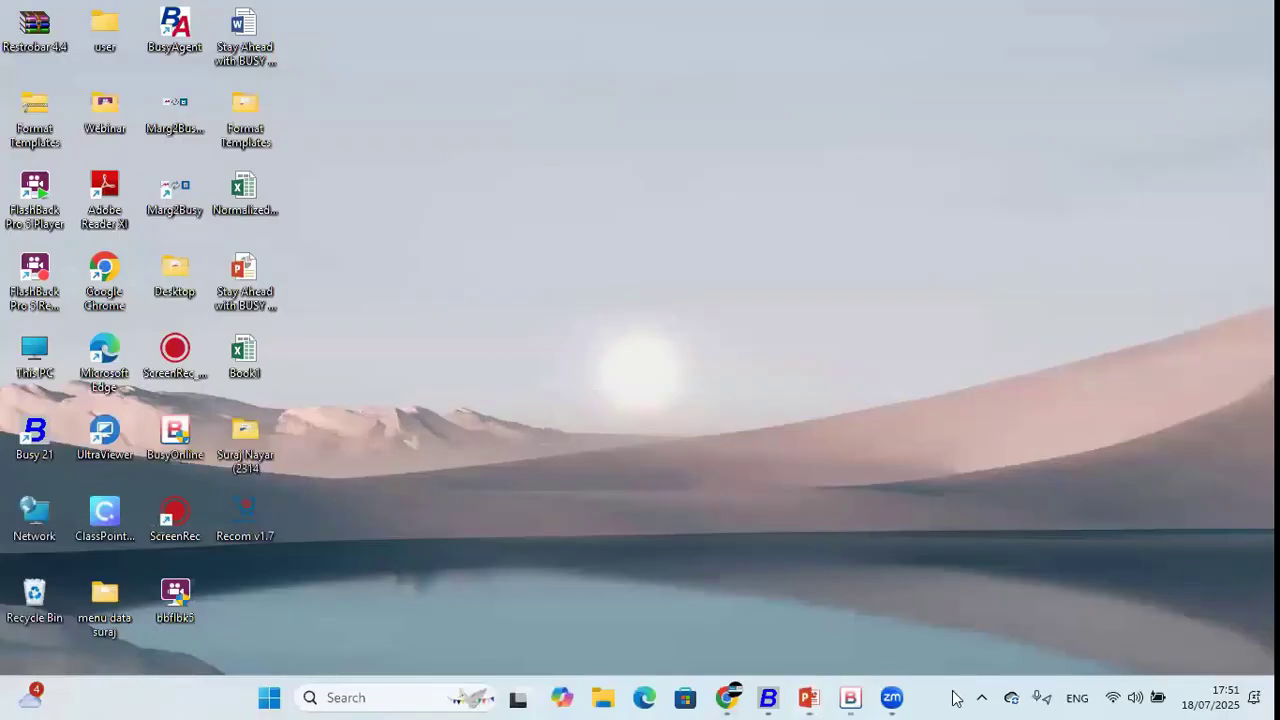
Step: Switch to Busy Wood Furniture Manufactures and generate the item-wise Issue/Receipt Analysis on the Date-wise (Both) basis, then close it
left_click(778, 697)
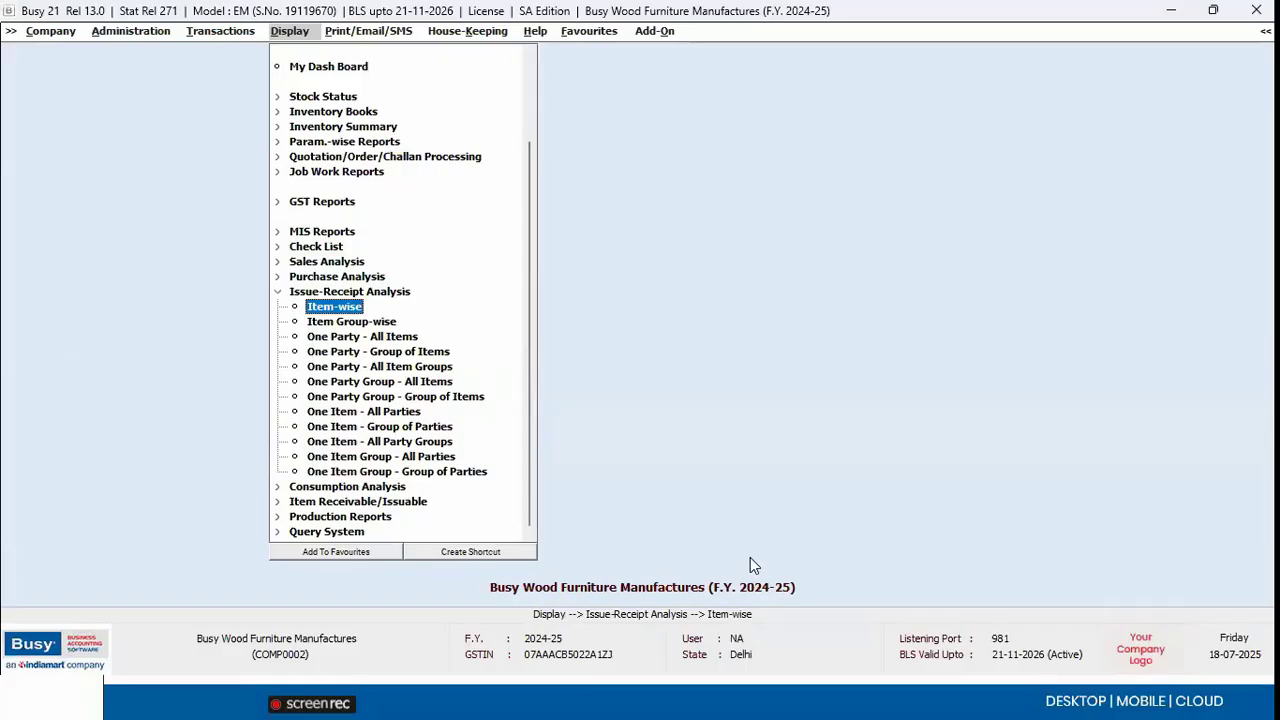
key("Return")
key("Return")
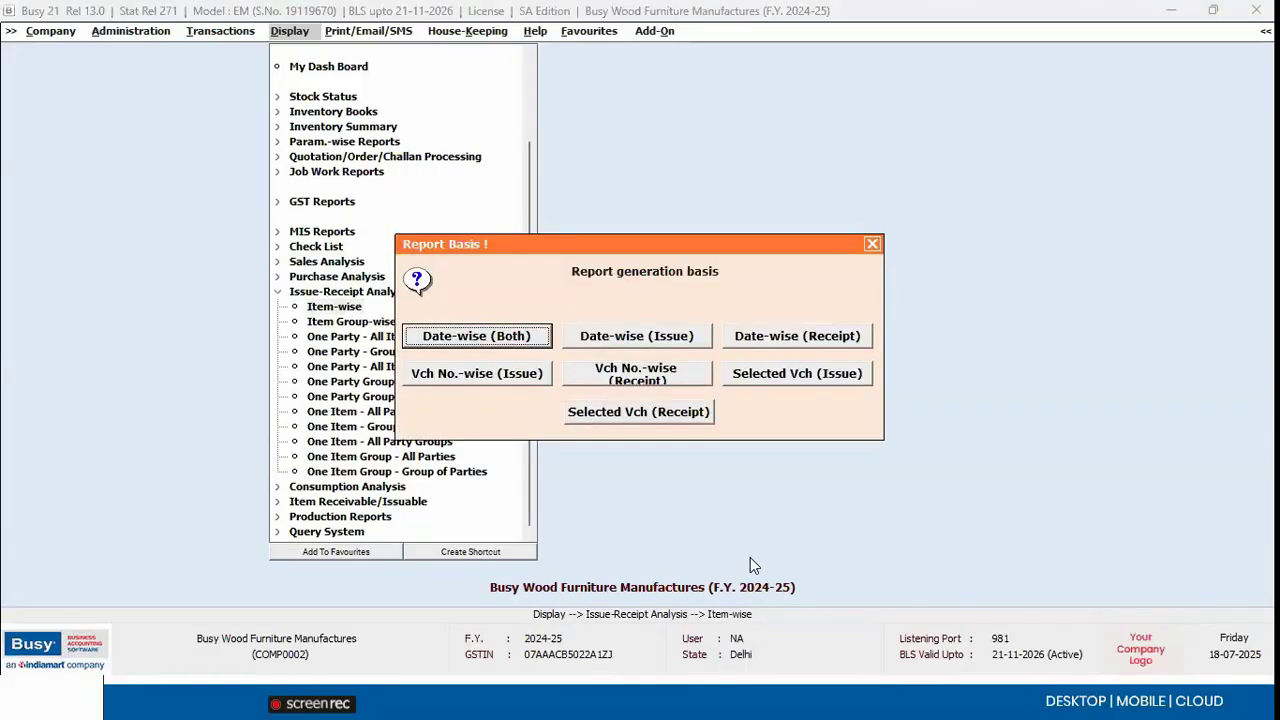
key("Return")
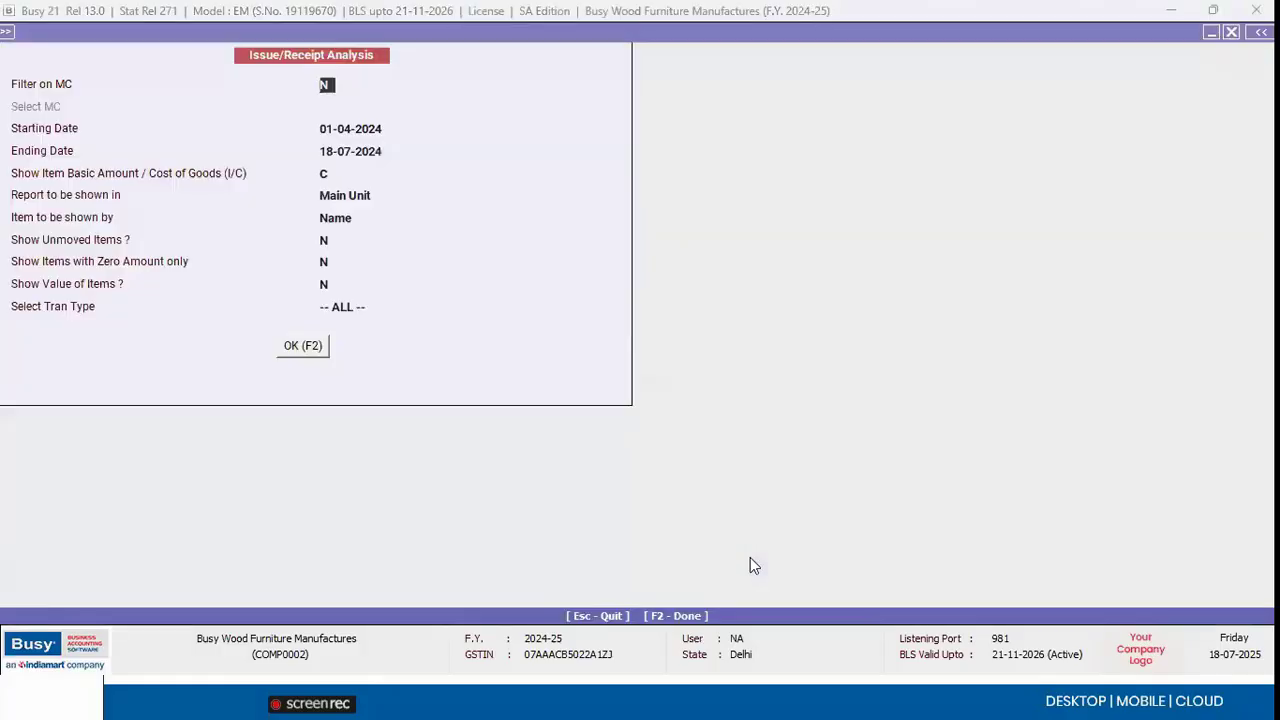
key("F2")
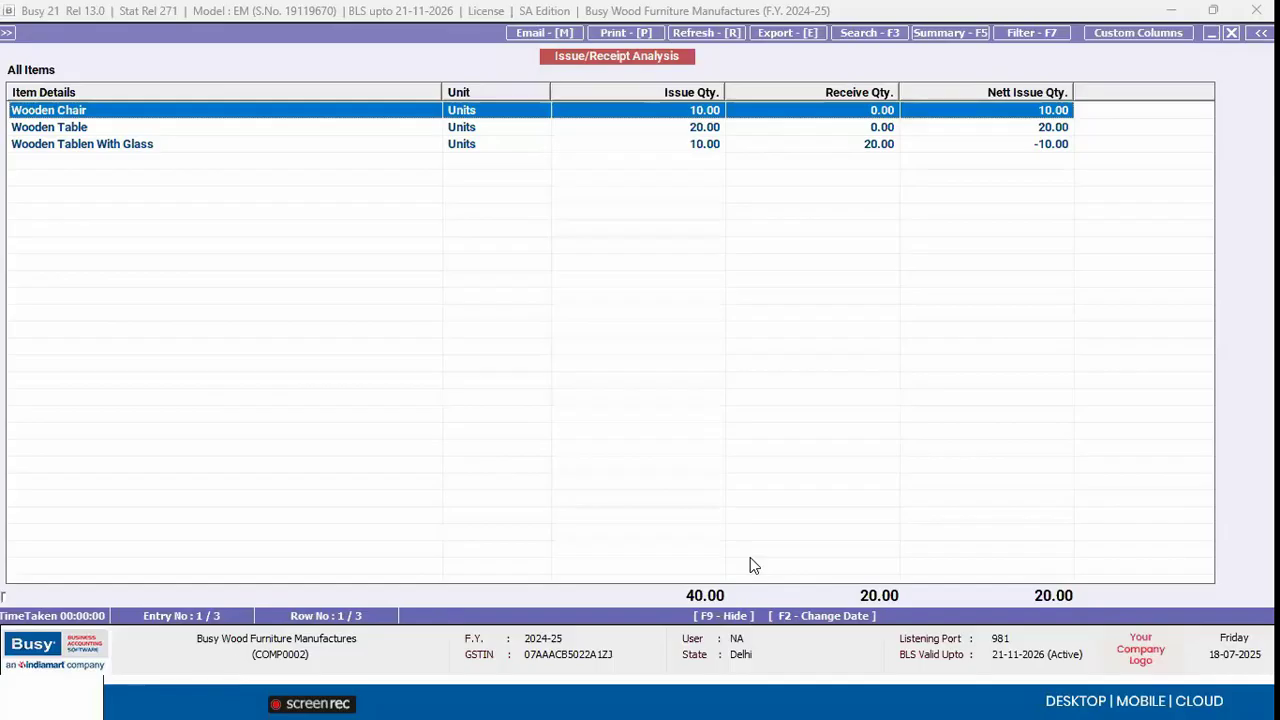
key("Escape")
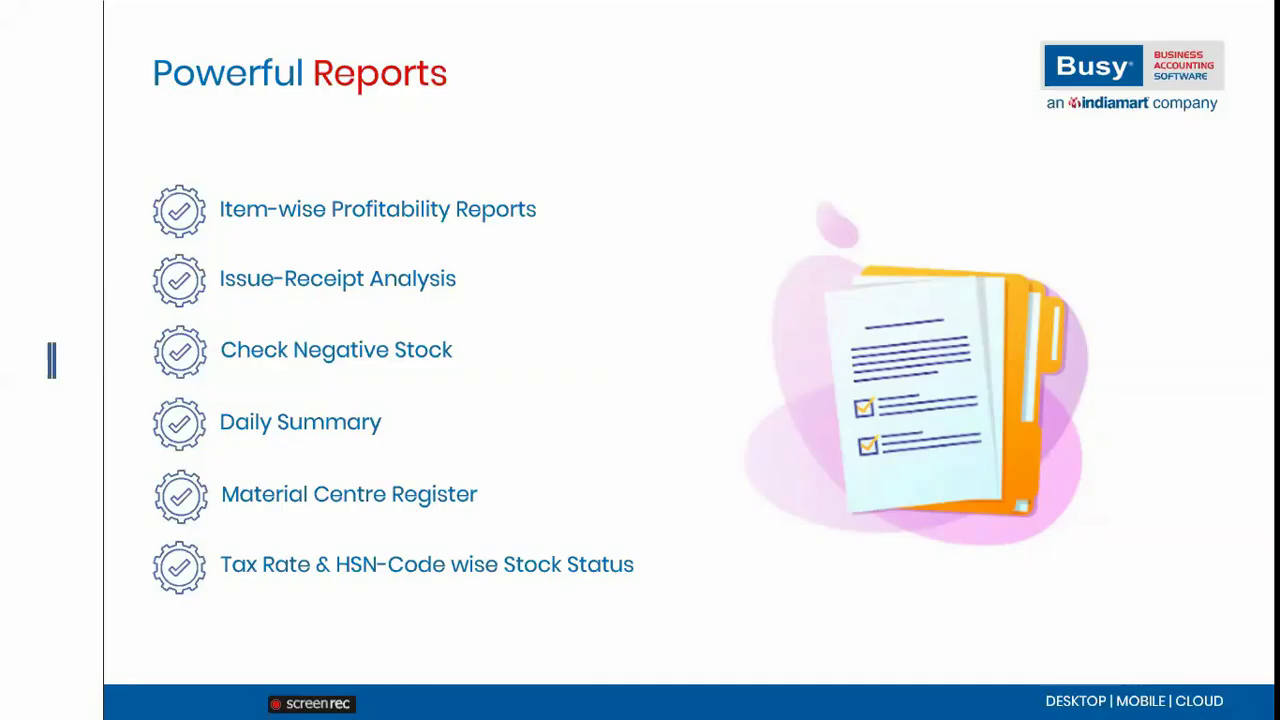
Step: Switch from the slide show to the BUSY Super Market company and list its Inventory Summary reports
key("alt+Tab")
key("alt+Tab")
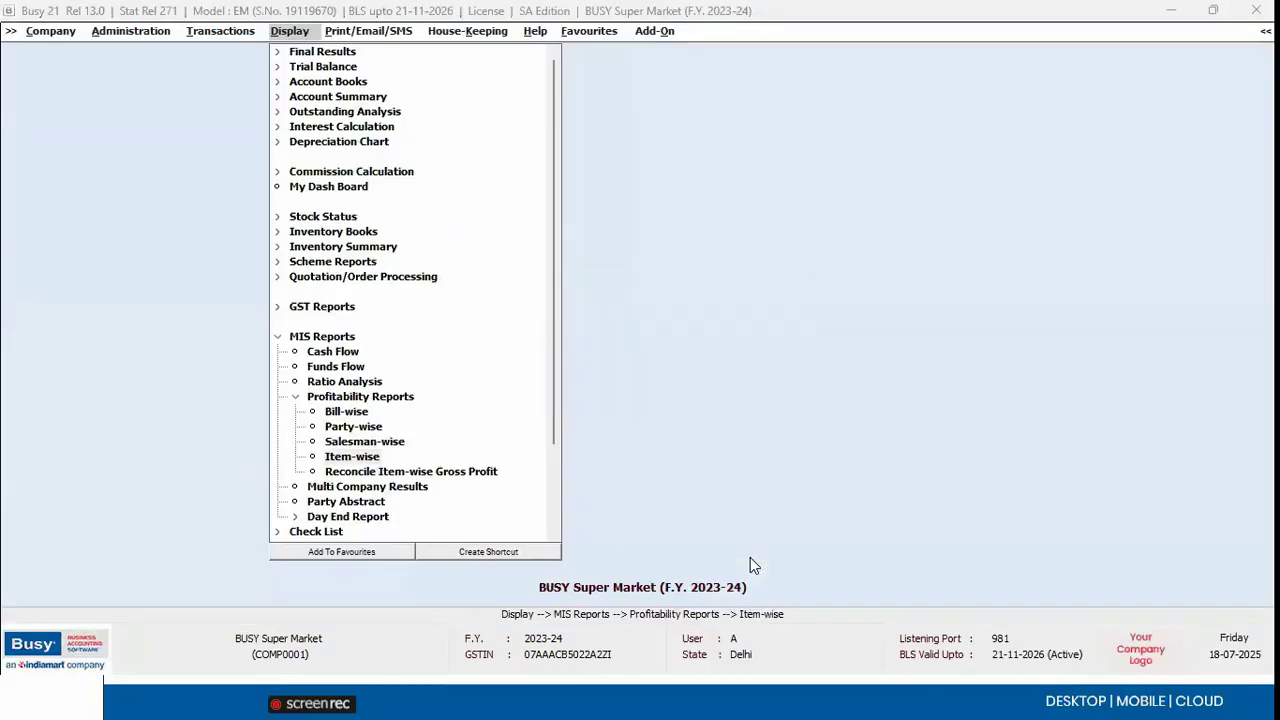
key("Left")
key("Left")
key("Up")
key("Up")
key("Up")
key("Up")
key("Up")
key("Up")
key("Up")
key("Up")
key("Right")
key("Right")
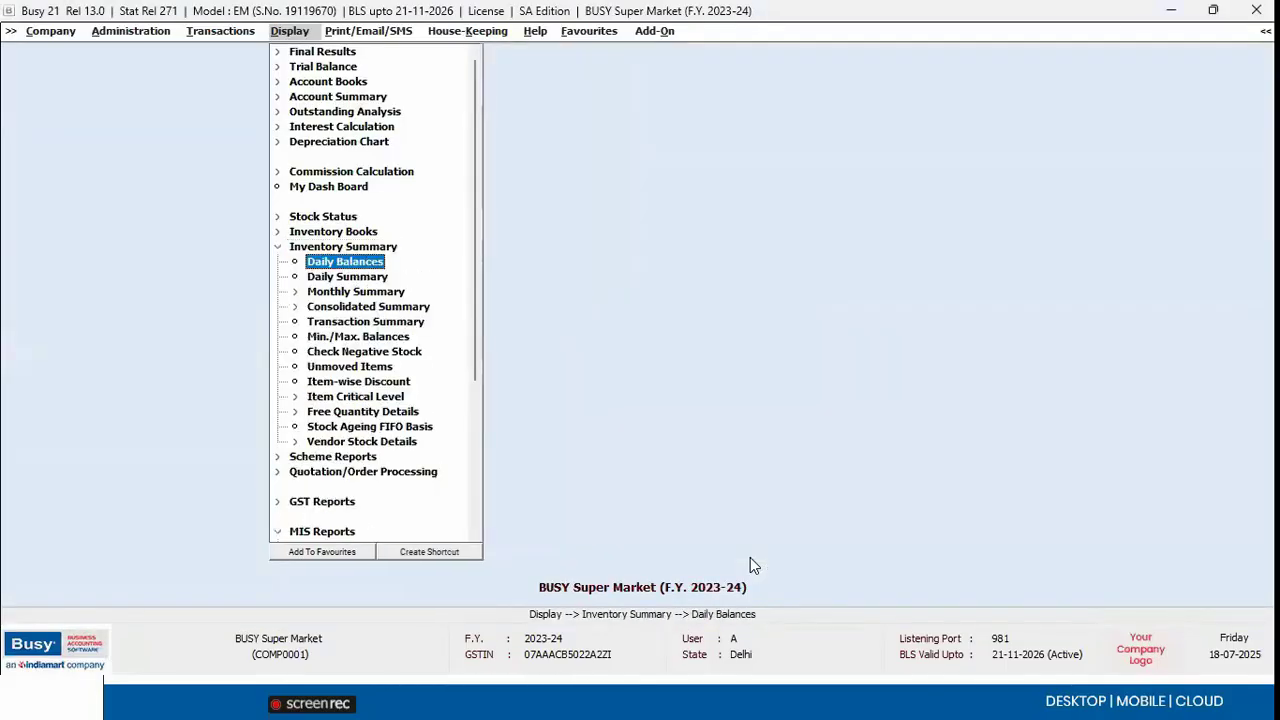
Step: Generate the Check Negative Stock report for all items from 01-04-2023 to 19-11-2023, then close it
key("Down")
key("Down")
key("Down")
key("Down")
key("Down")
key("Down")
key("Down")
key("Down")
key("Down")
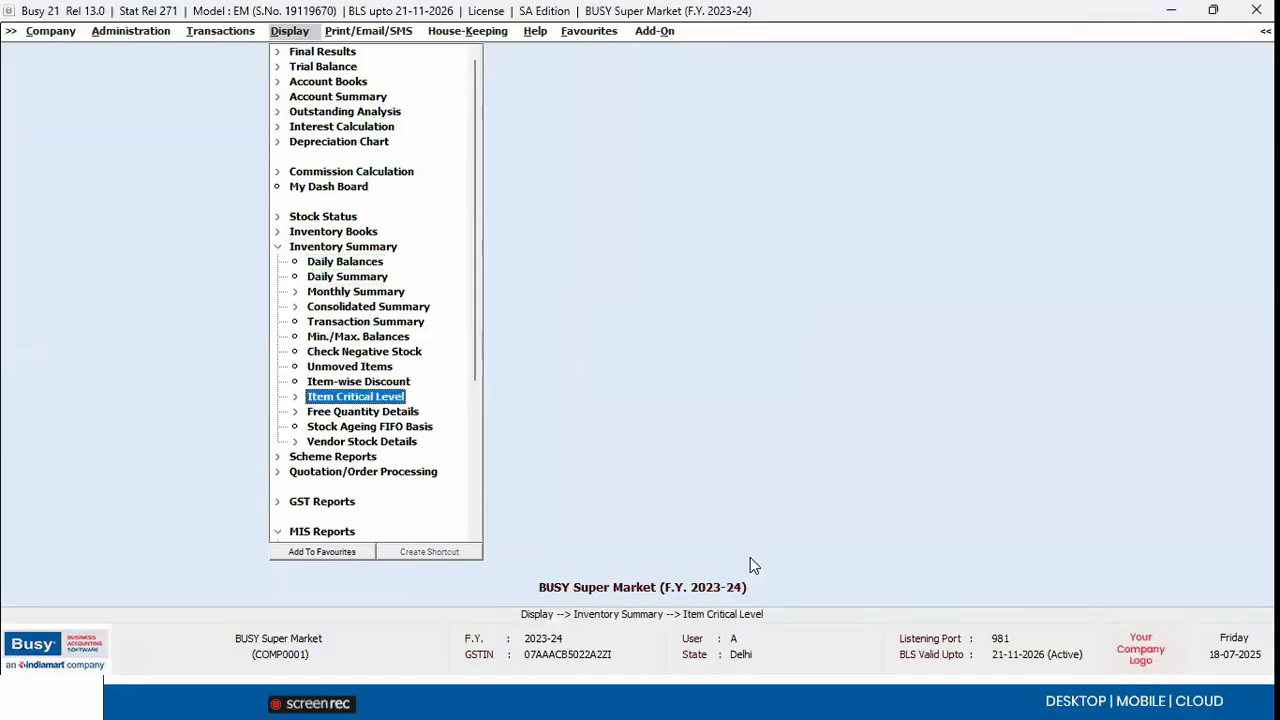
key("Up")
key("Up")
key("Up")
key("Up")
key("Down")
key("Down")
key("Down")
key("Down")
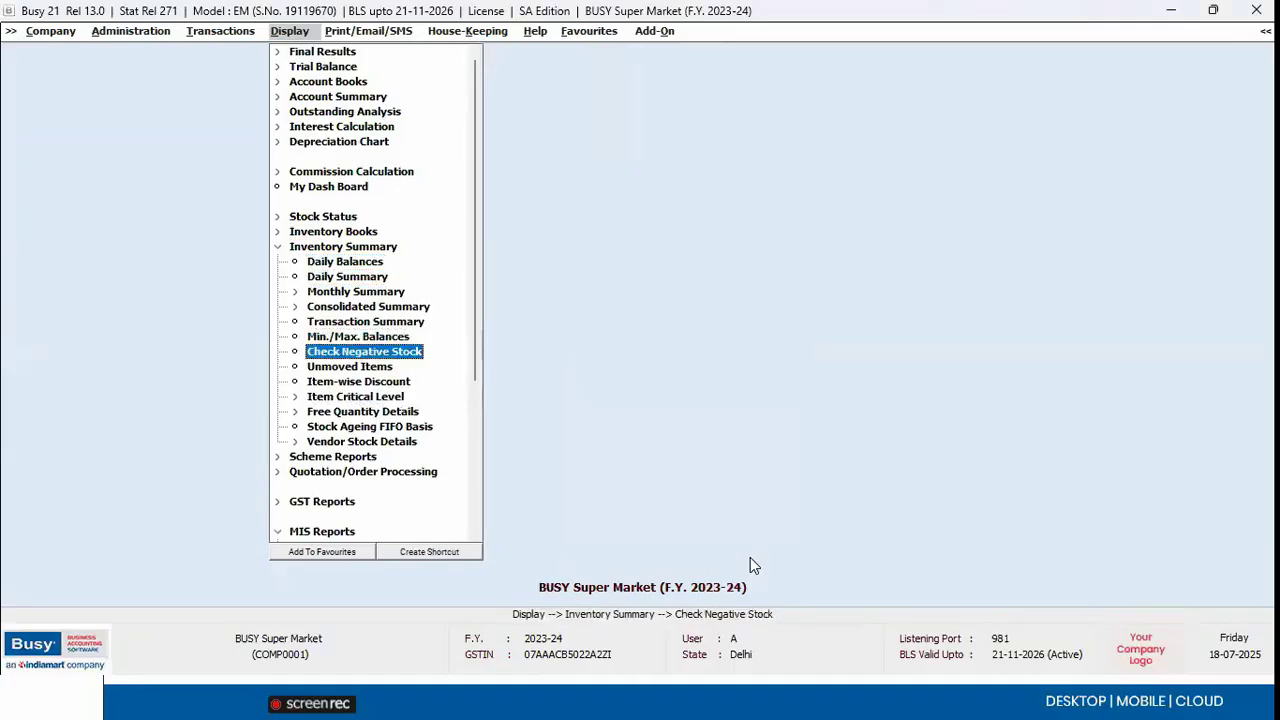
key("Down")
key("Down")
key("Up")
key("Up")
key("Up")
key("Up")
key("Up")
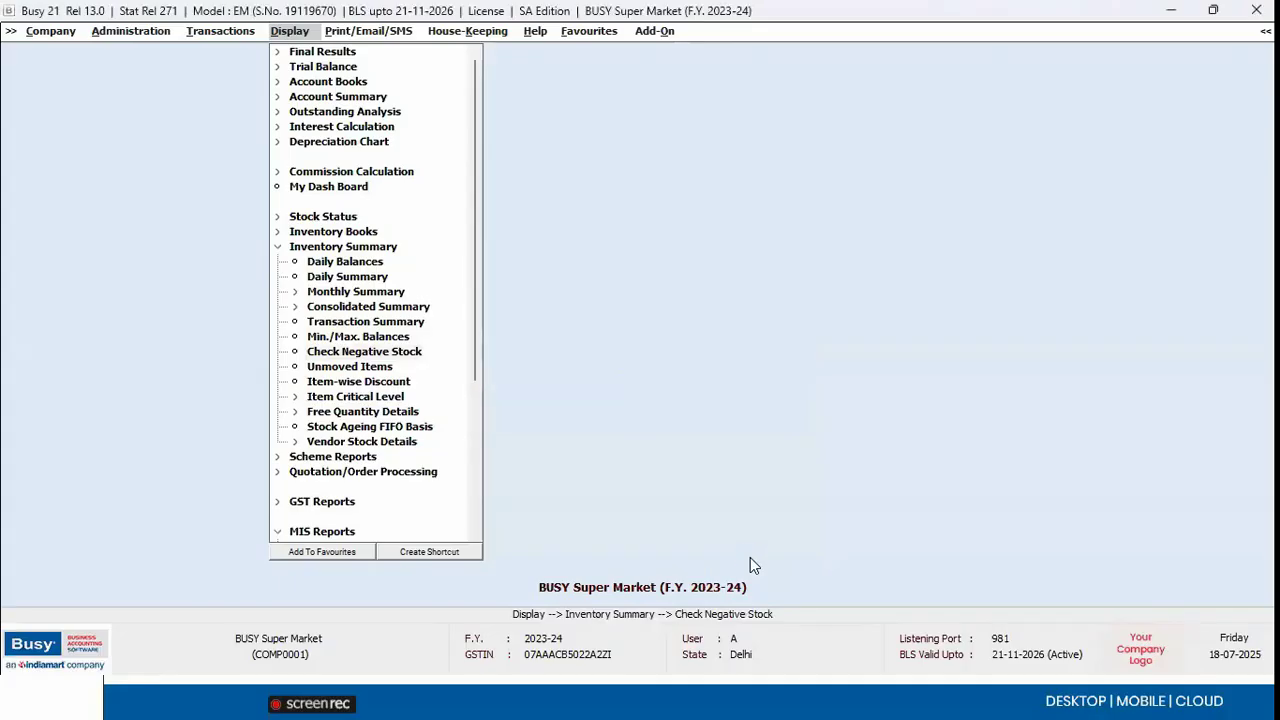
key("Return")
key("F2")
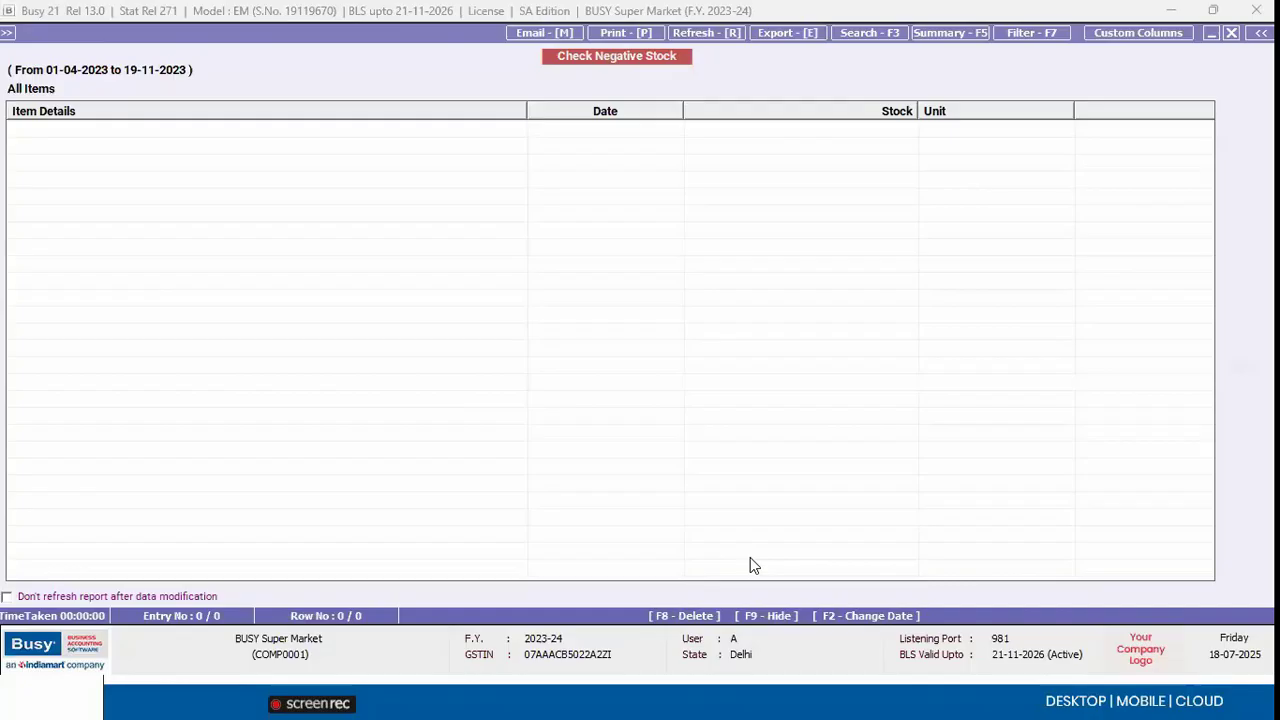
key("alt+Tab")
key("alt+Tab")
key("Escape")
key("Escape")
Step: Start adding a new Physical Stock Voucher in BUSY Super Market
key("Down")
key("Down")
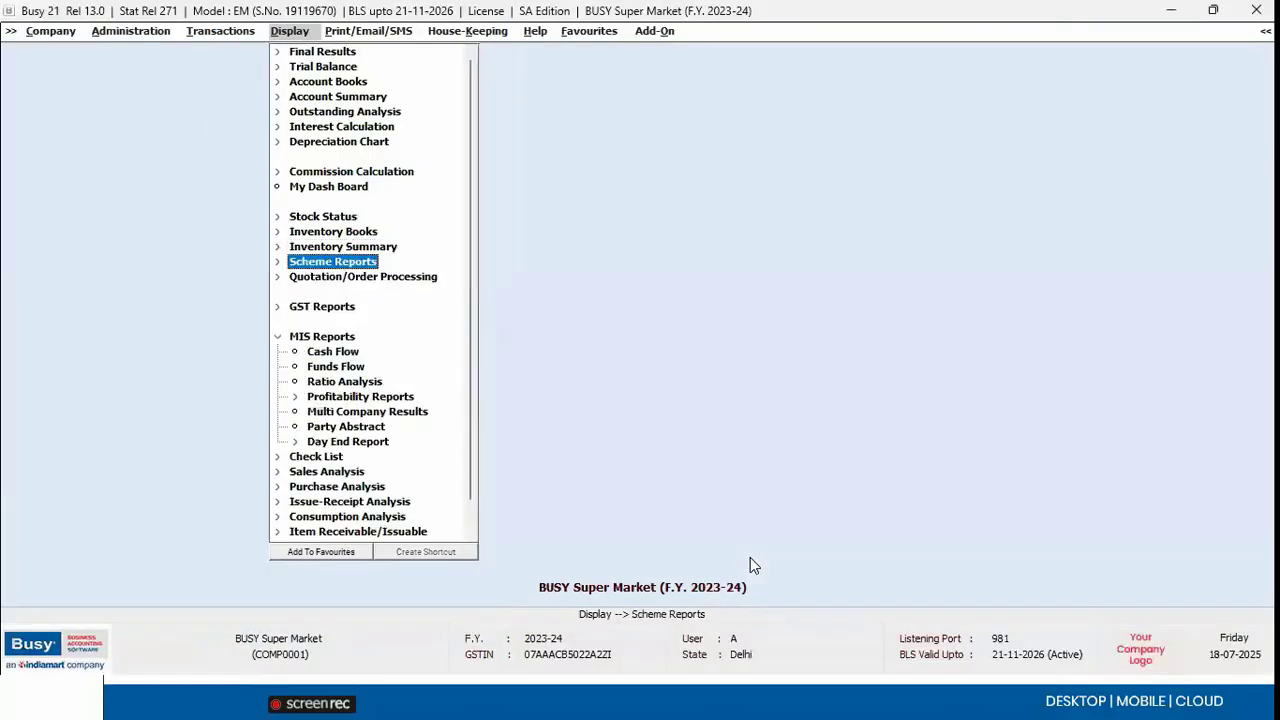
key("Left")
key("Down")
key("u")
key("Down")
key("Down")
key("Down")
key("Down")
key("Return")
key("Return")
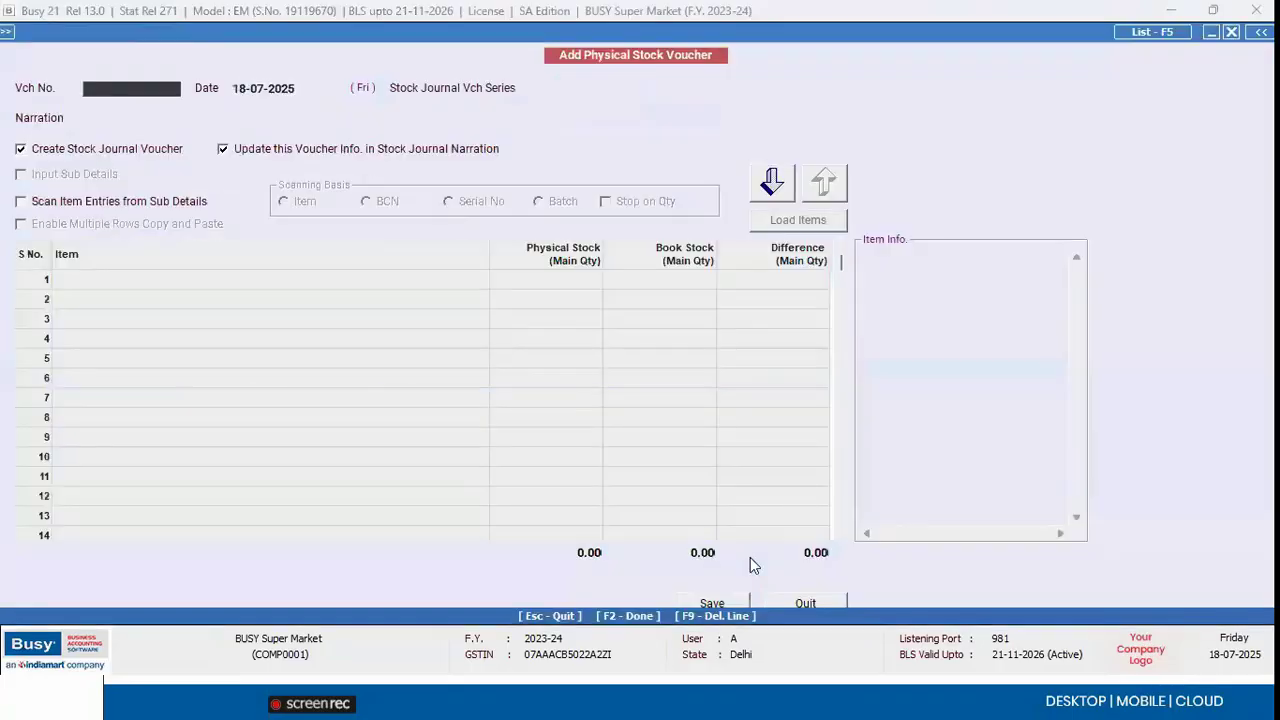
Step: Record a physical stock of 50 for Orange Jam 500 Gms in the voucher dated 01-04-2023 and save it
key("Return")
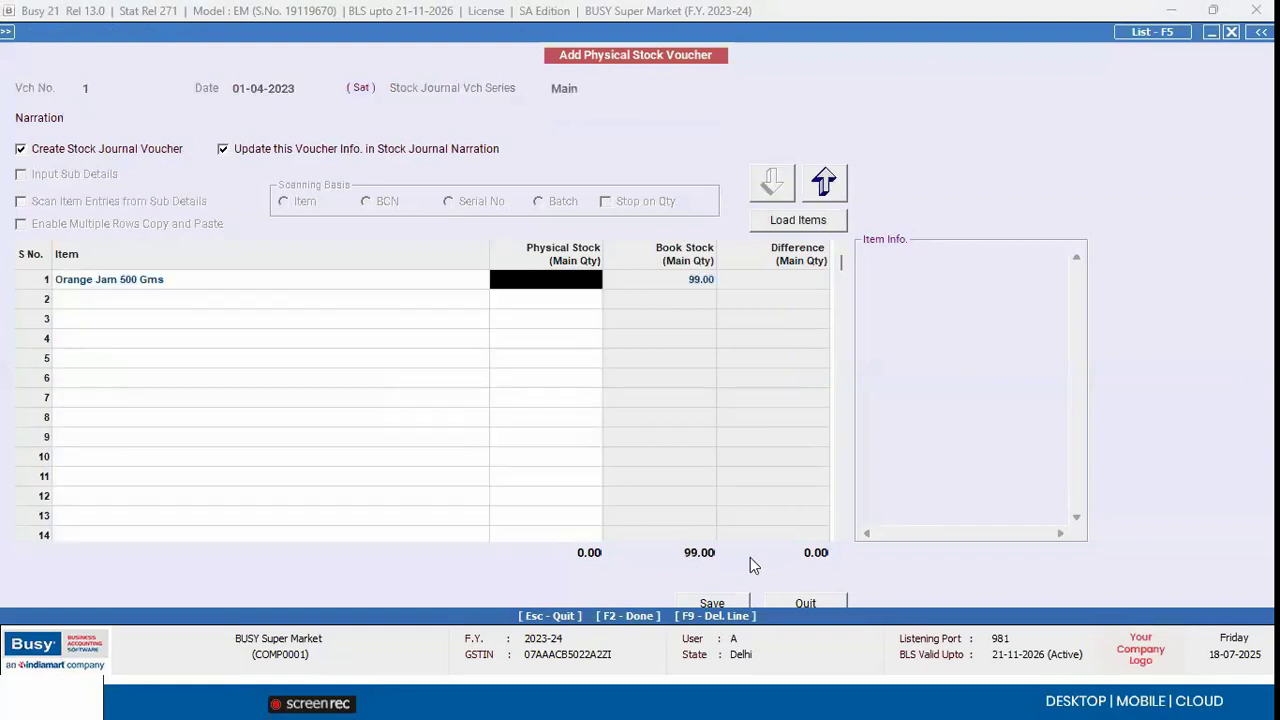
type("50")
key("Return")
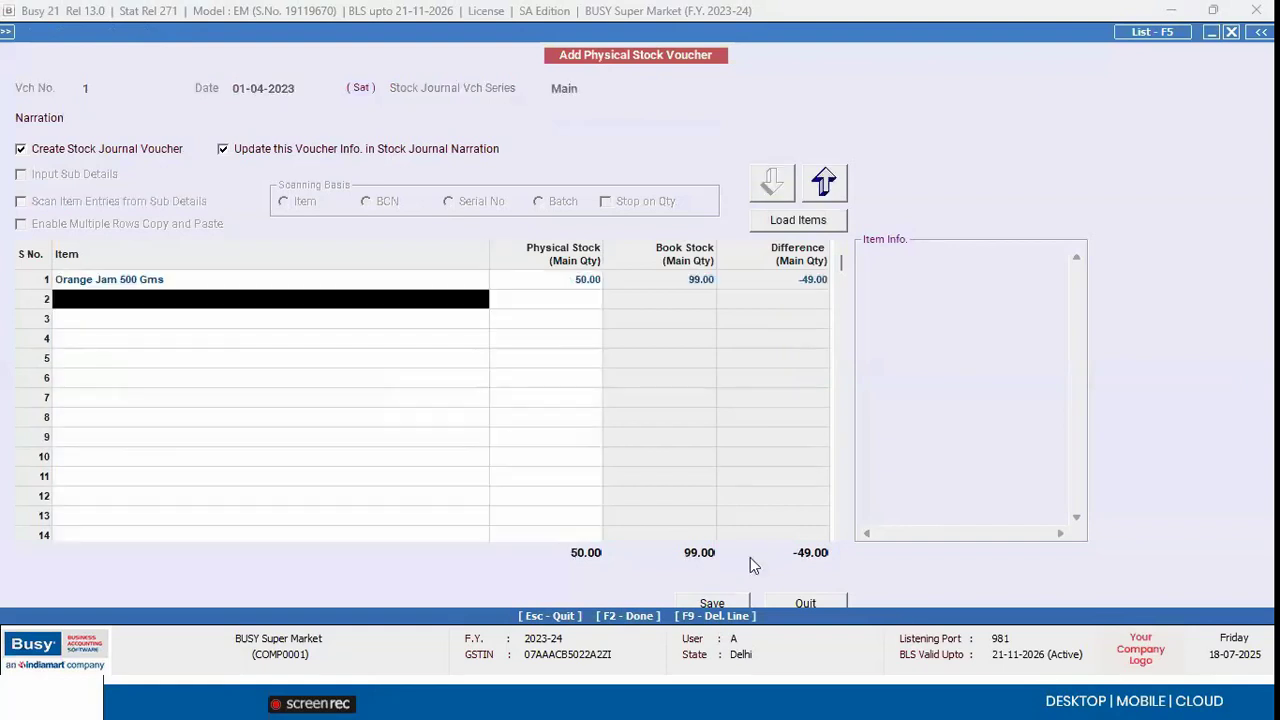
key("Return")
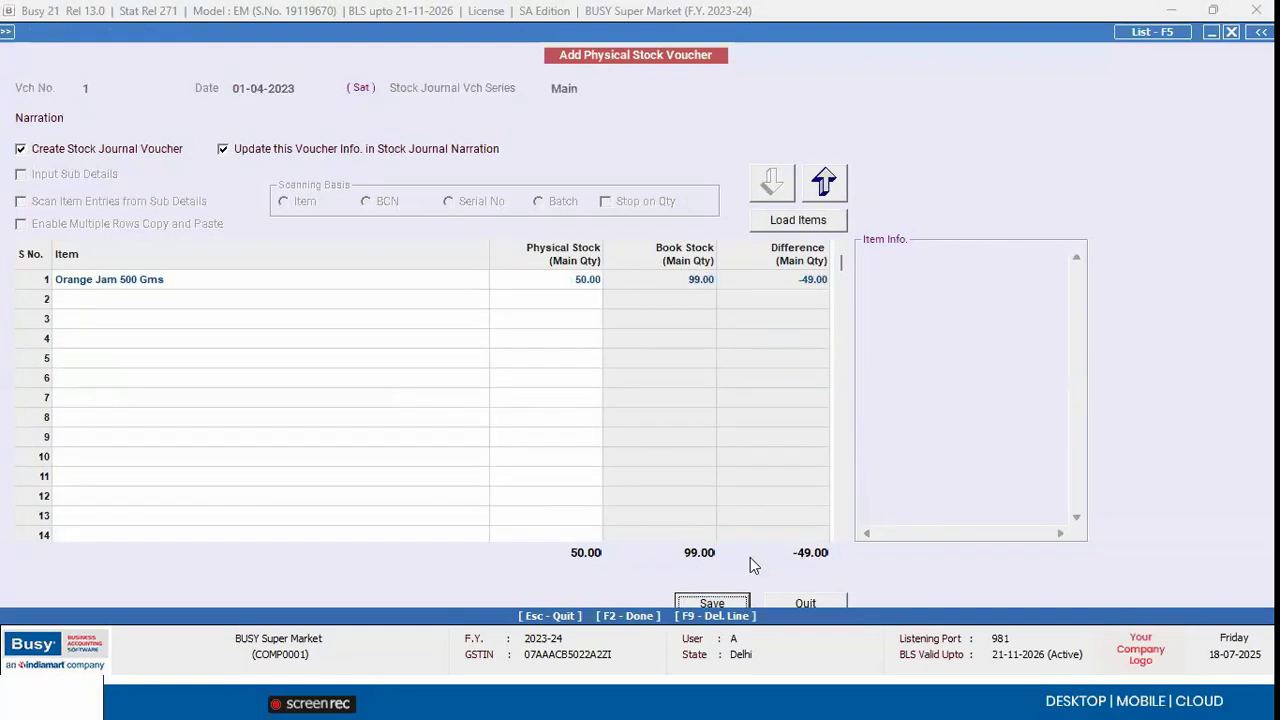
key("Return")
key("Return")
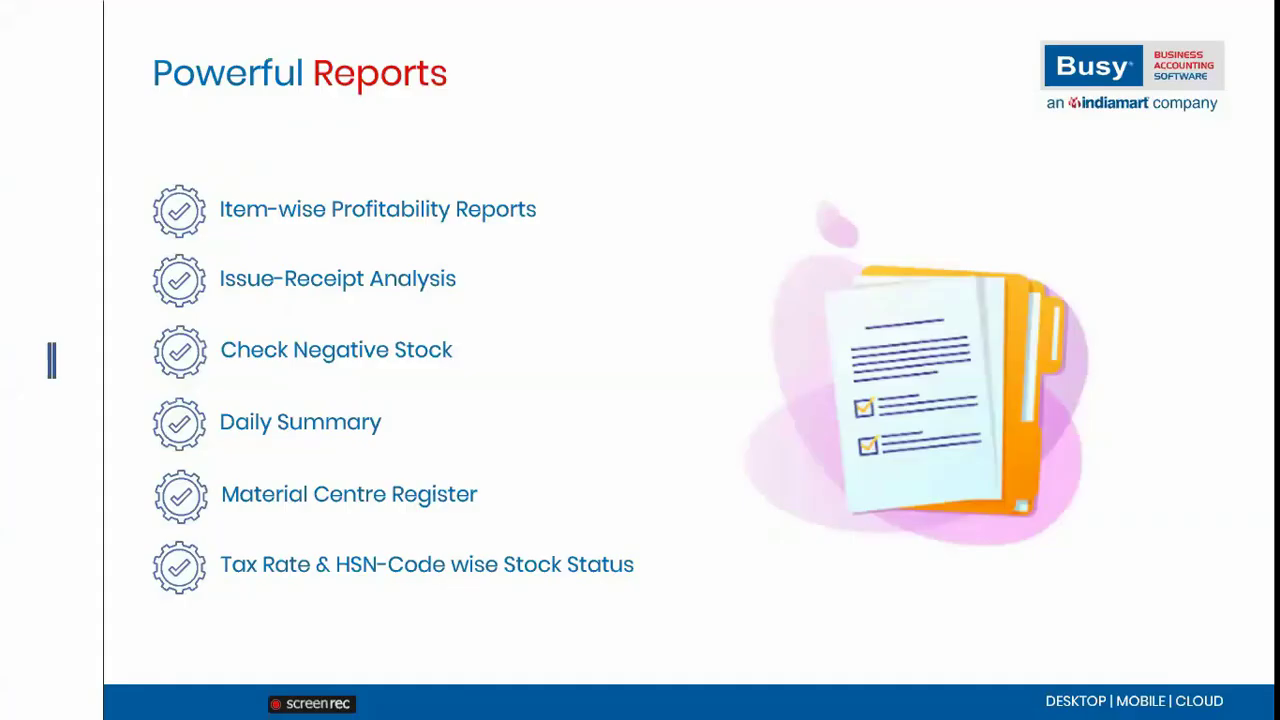
Step: Return to BUSY Super Market and generate the Daily Balances report for Mixed Fruit Jam 500 Gms from 01-04-2023 to 19-11-2023
key("alt+Tab")
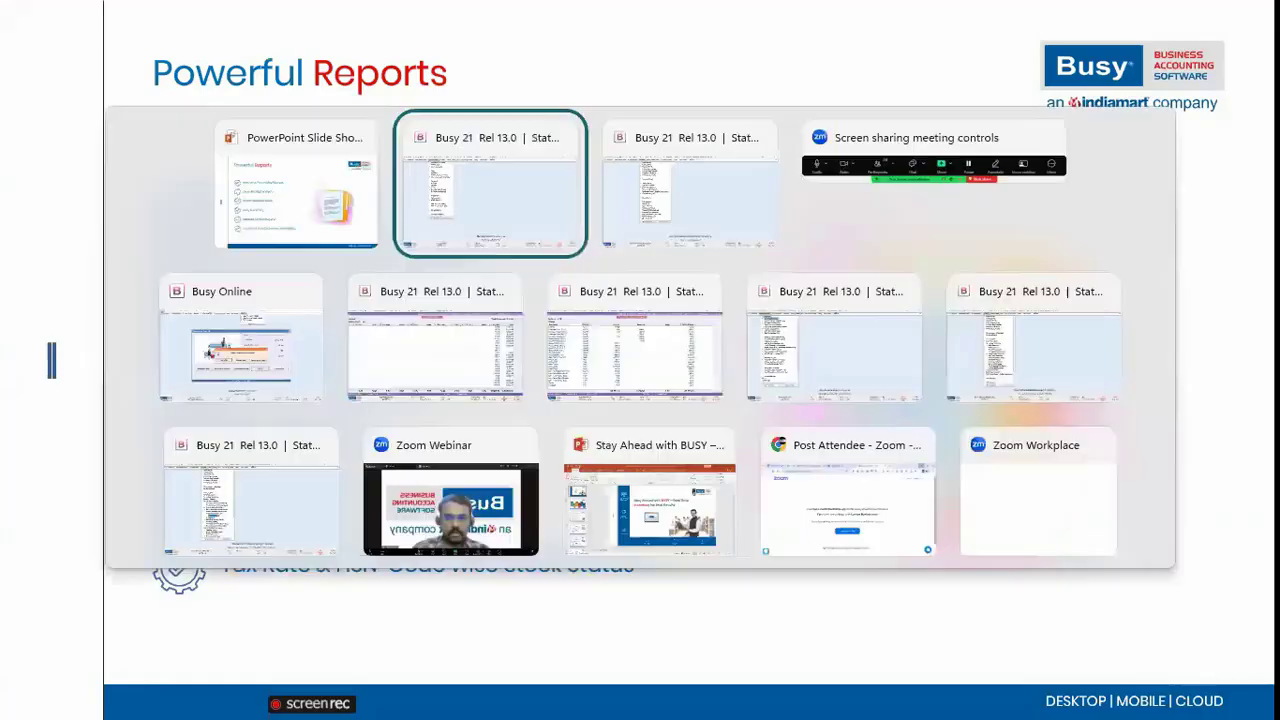
key("Right")
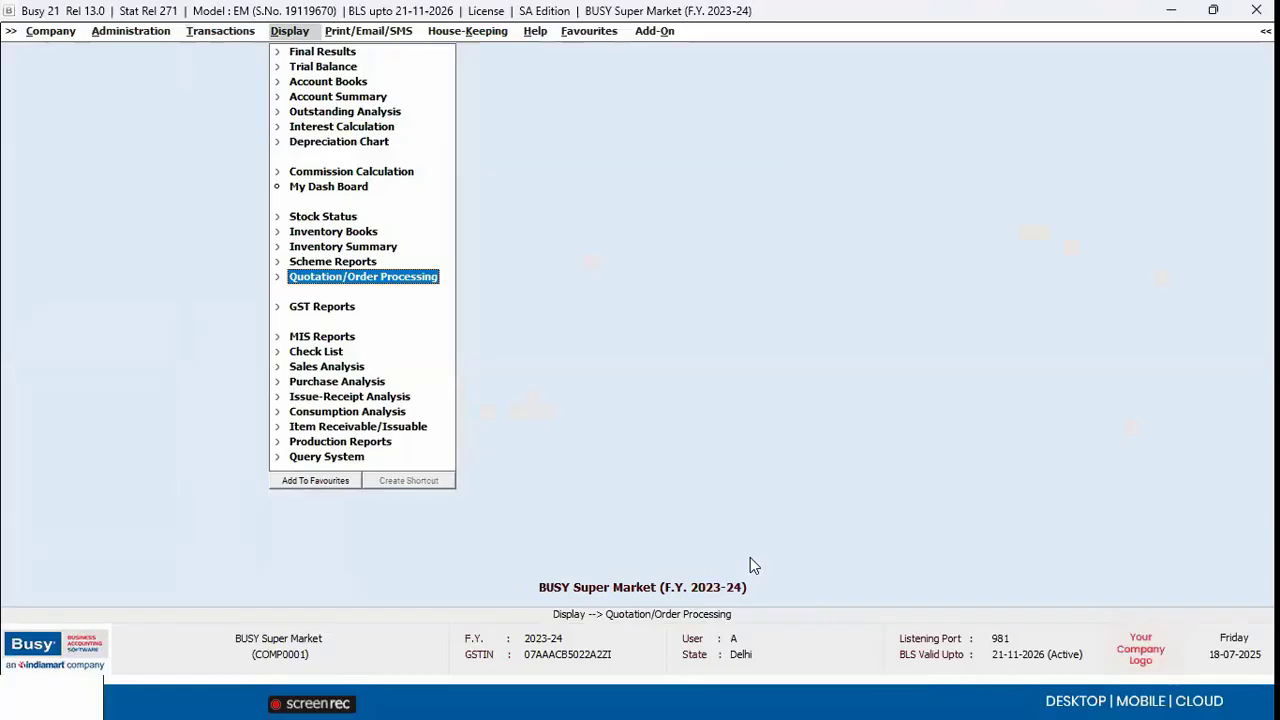
key("Up")
key("Up")
key("Right")
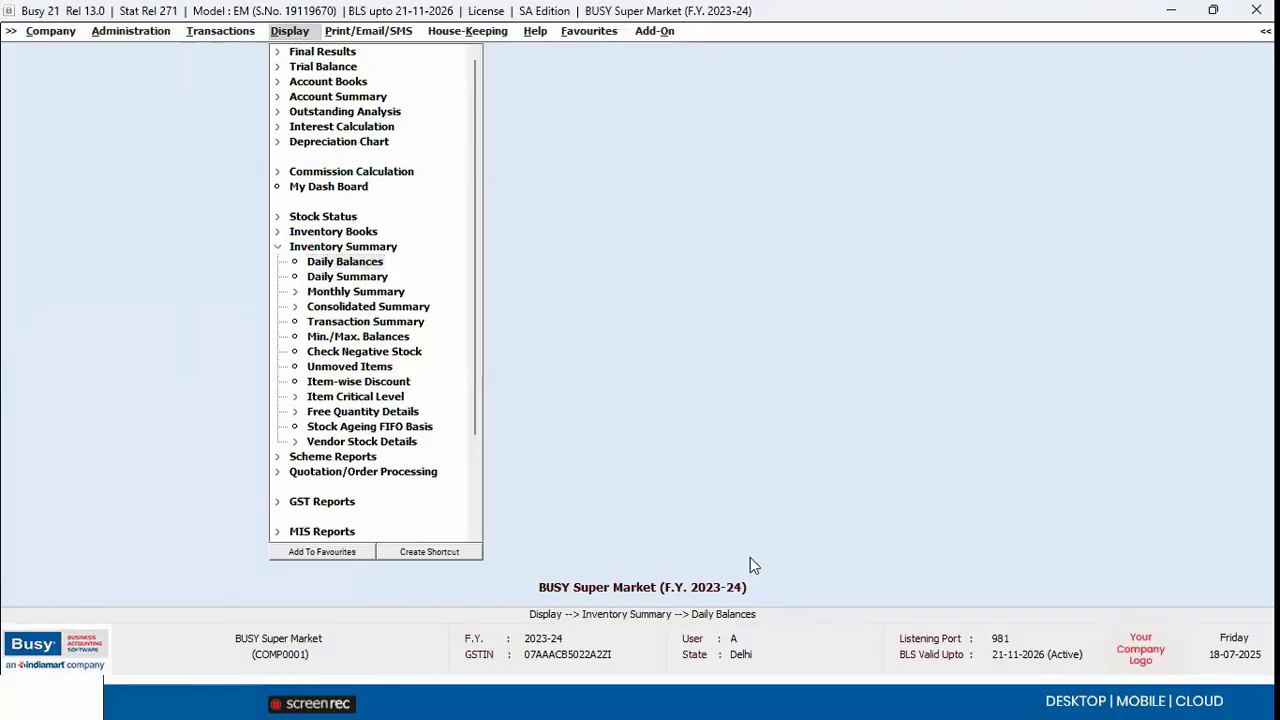
key("Return")
key("Down")
key("Return")
key("F2")
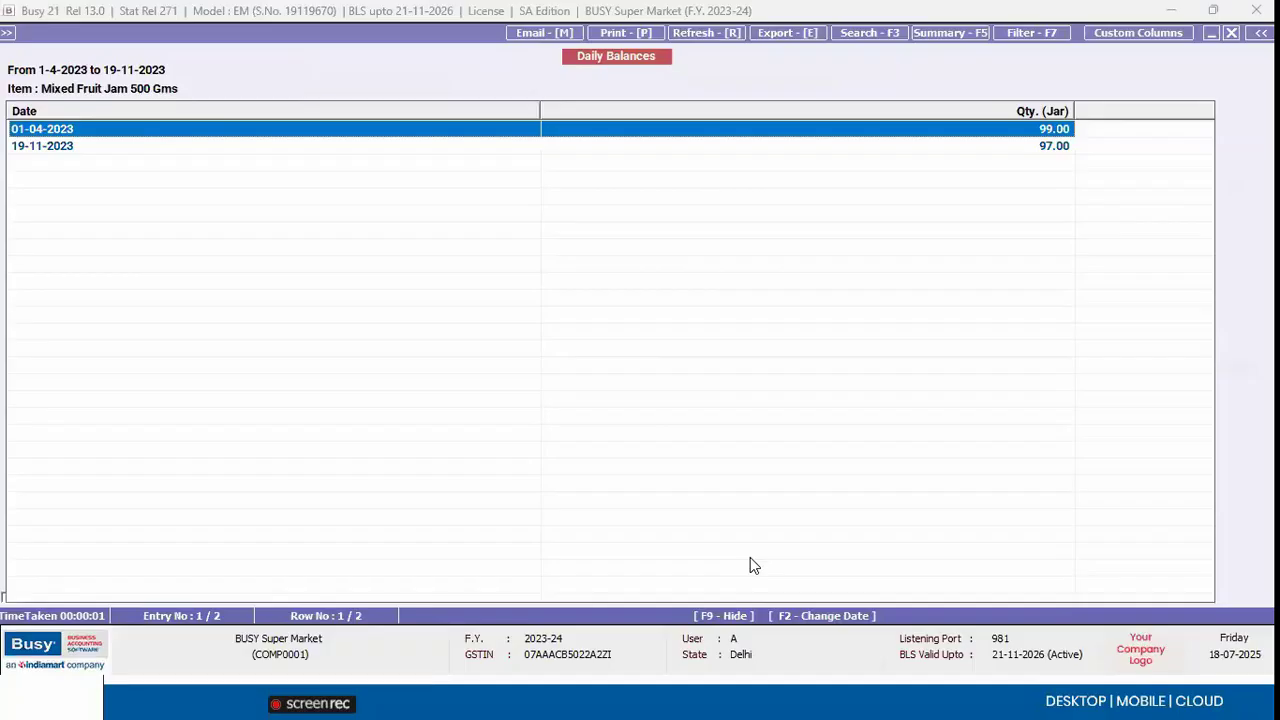
Step: Close the Daily Balances report and look through the inventory summary and inventory books options for the Material Centre Register
key("alt+Tab")
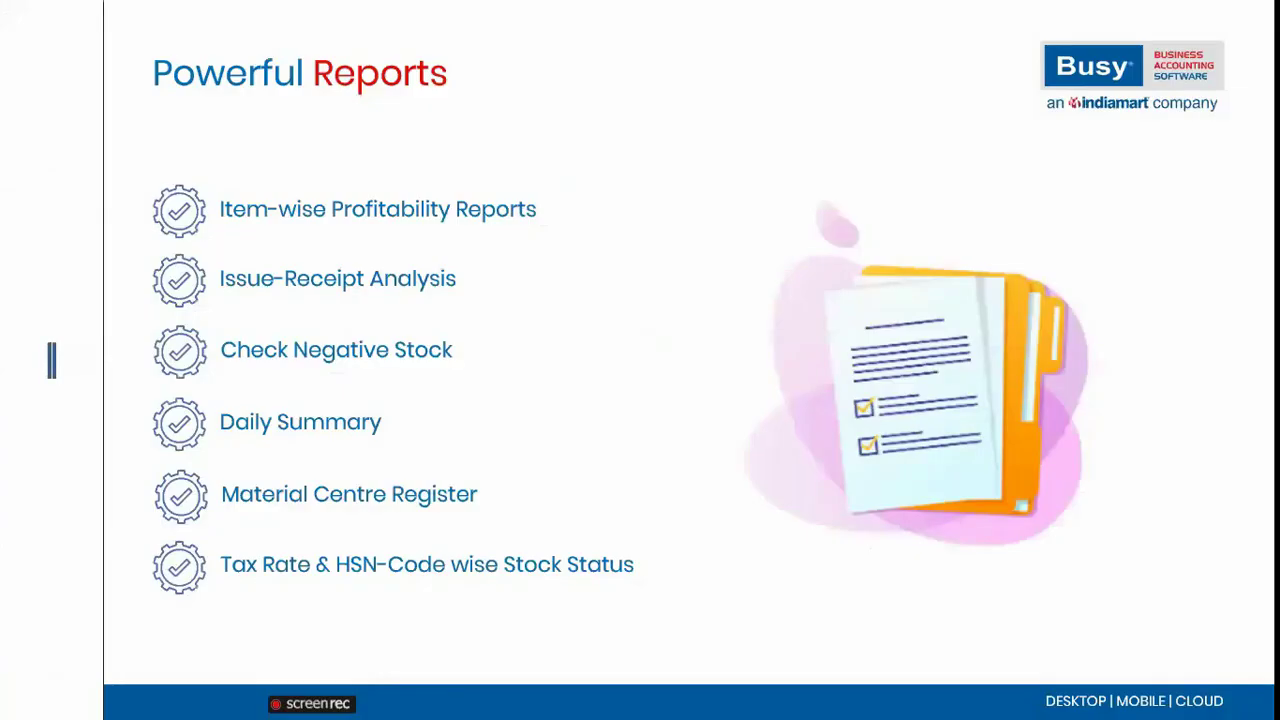
key("alt+Tab")
key("Escape")
key("Return")
key("Up")
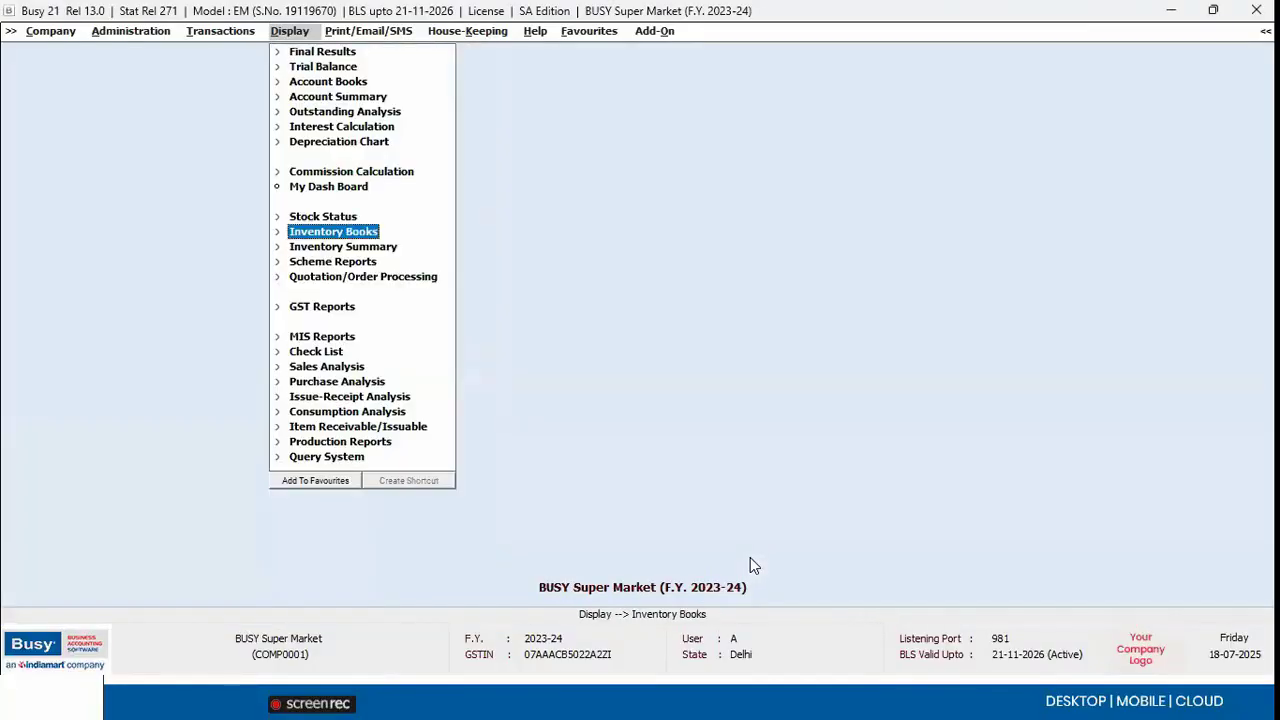
key("Down")
key("Return")
key("Up")
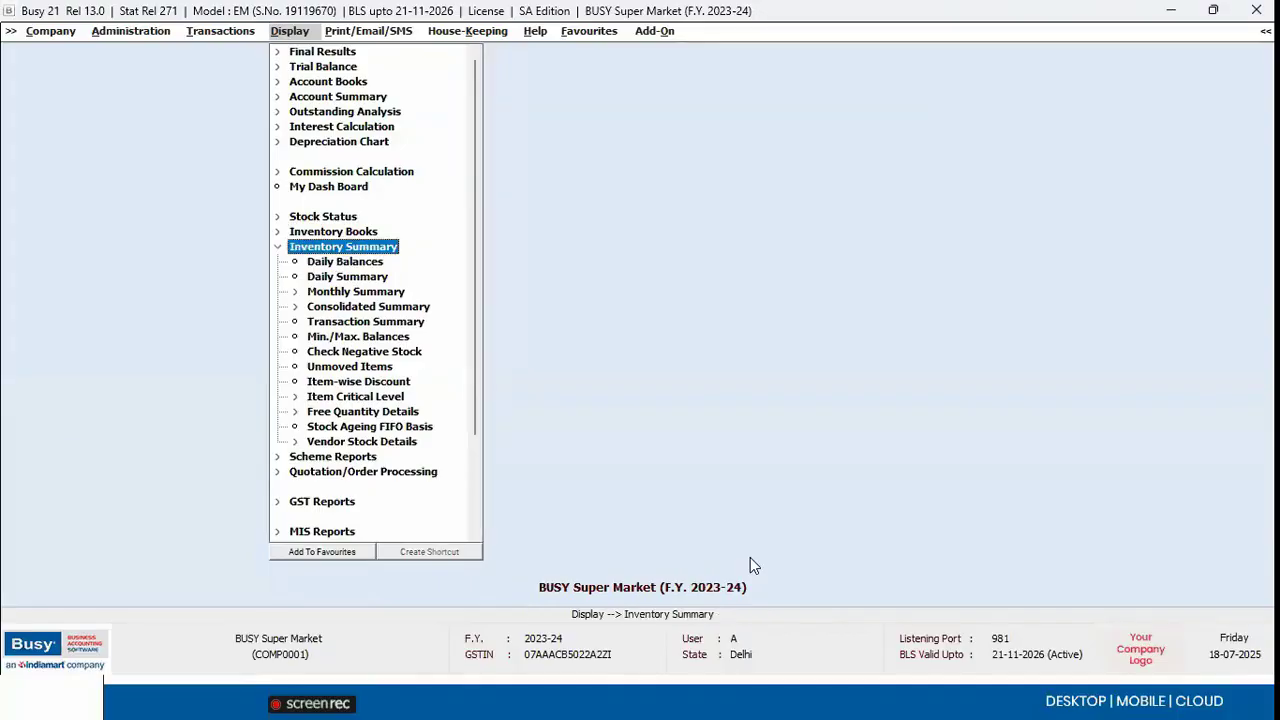
key("Up")
key("Return")
key("Down")
key("Down")
key("Up")
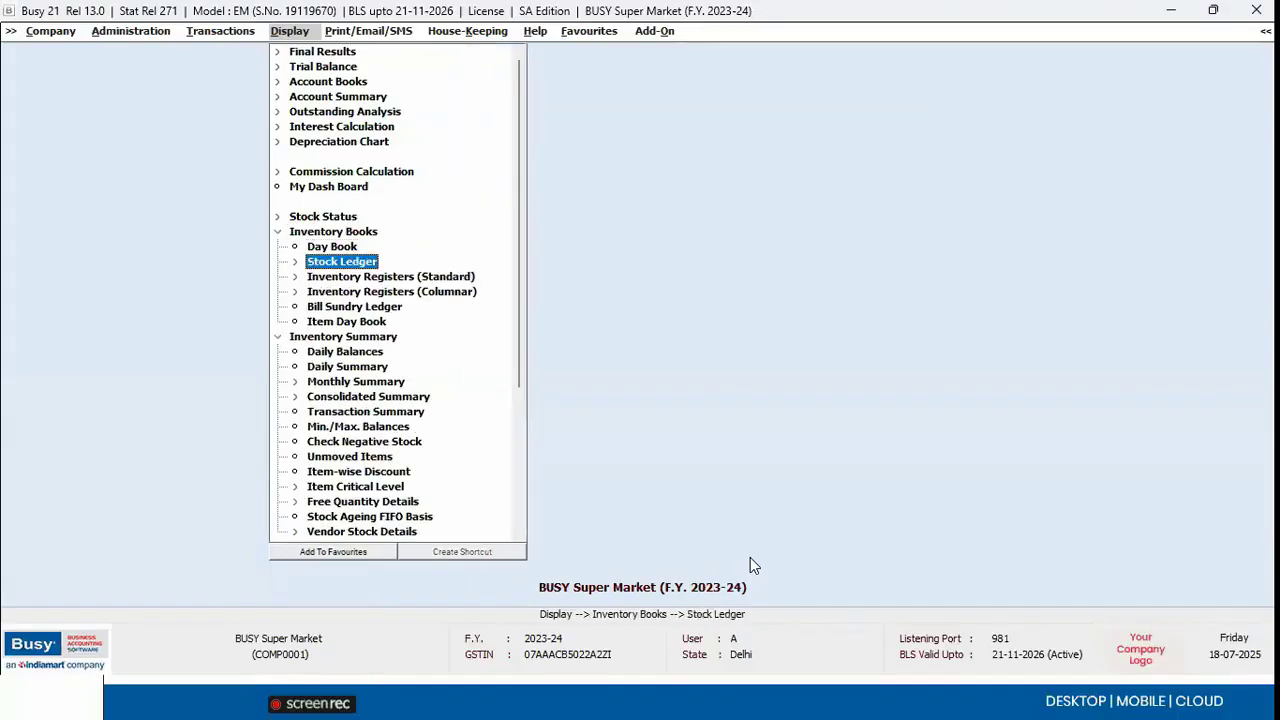
Step: Switch to BUSY FMCG (Sample) and generate the Material Centre Register for the Godown material centre
key("Left")
key("Up")
key("Return")
key("Return")
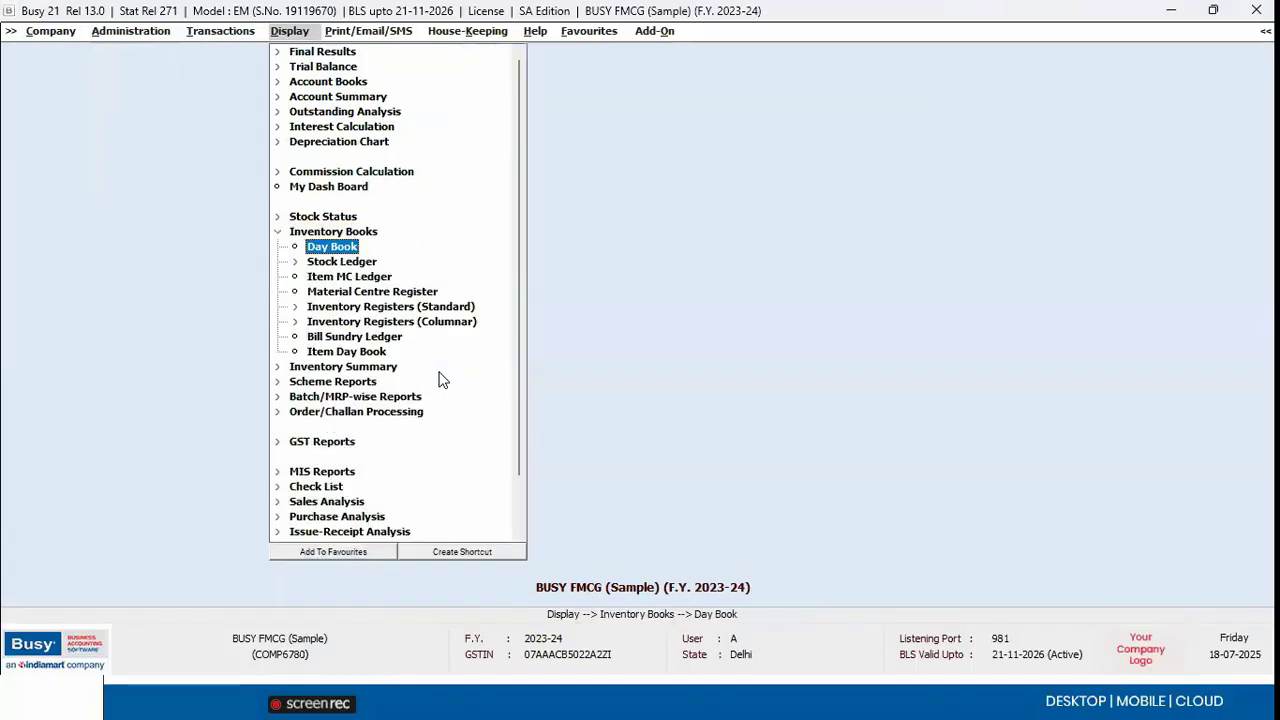
key("Down")
key("Down")
key("Down")
key("Return")
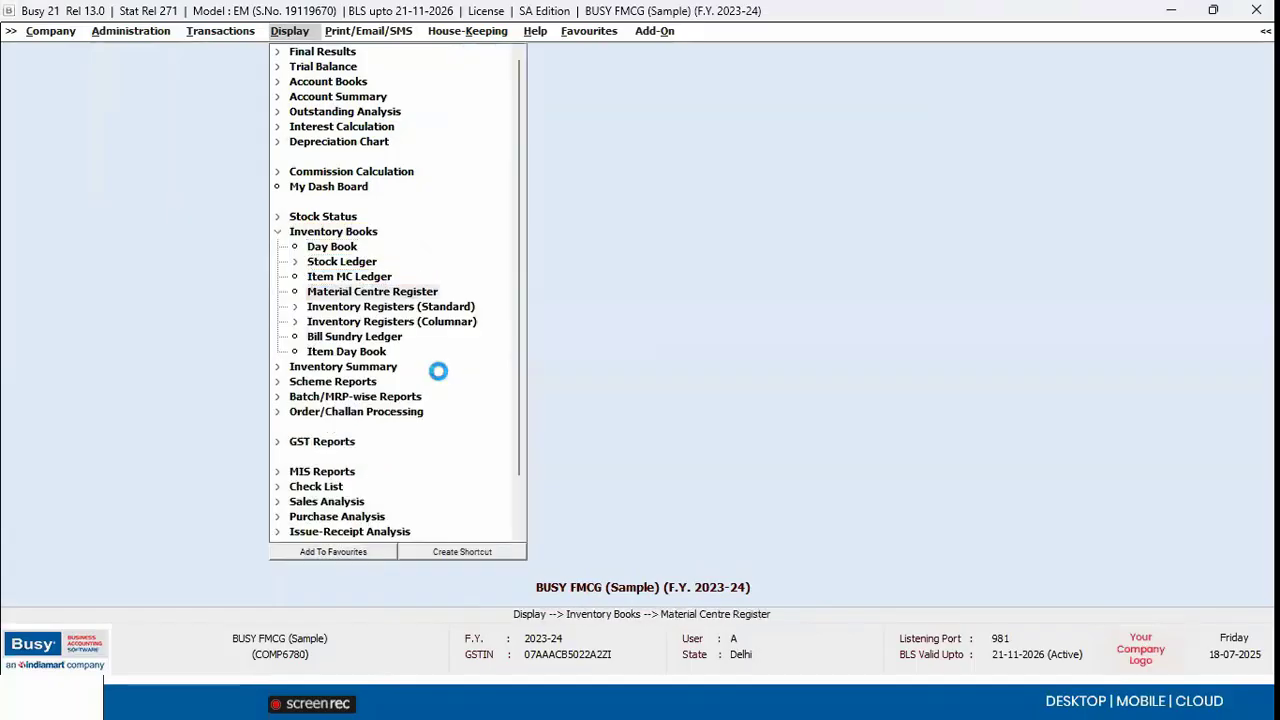
key("Escape")
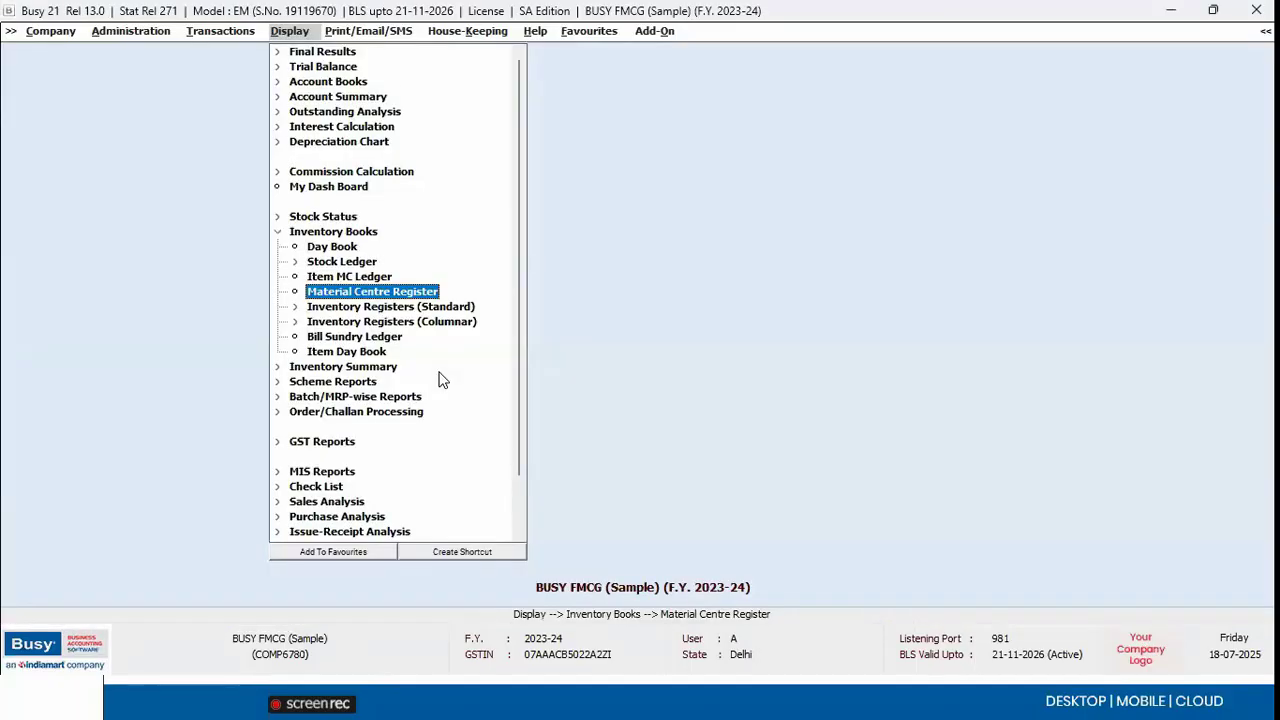
key("Return")
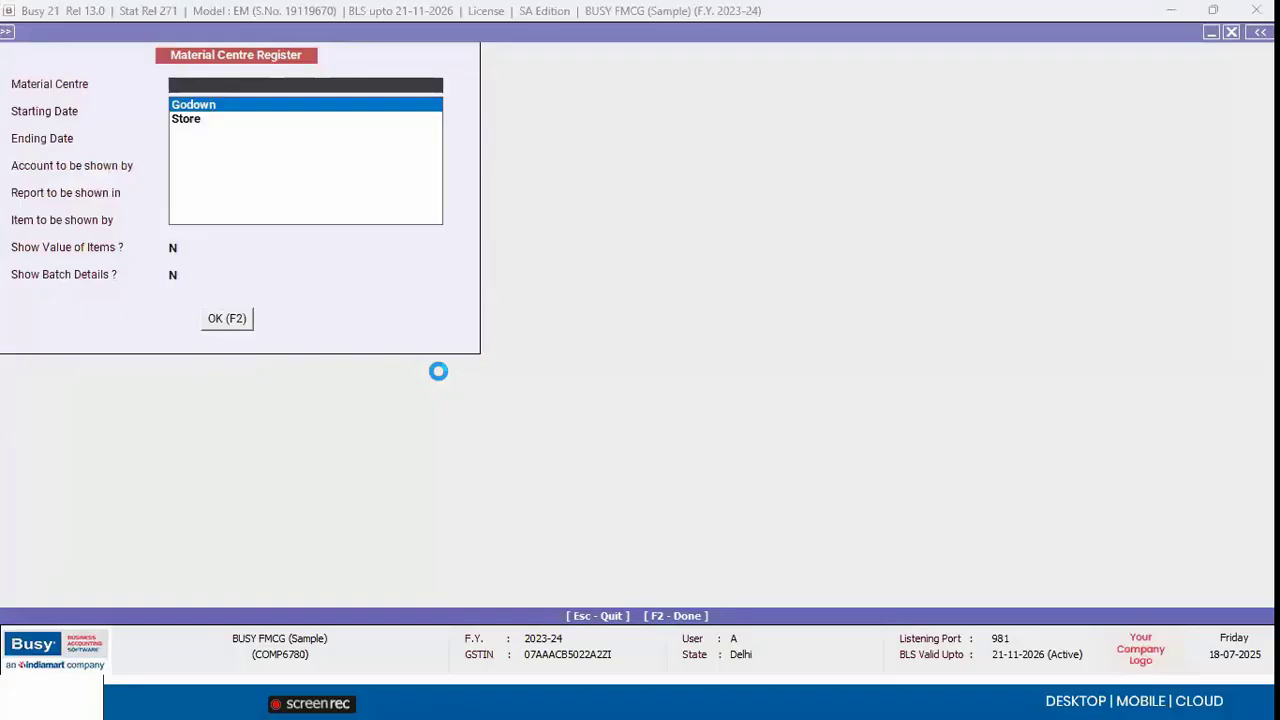
key("Return")
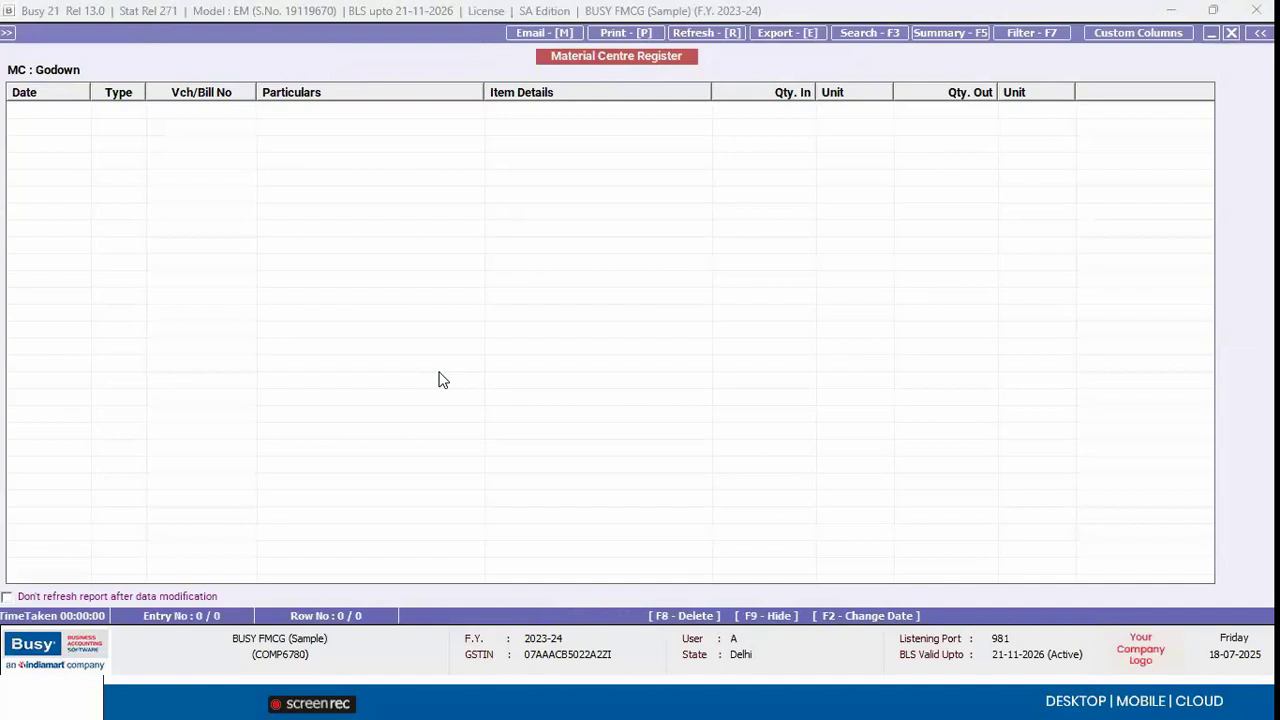
Step: Generate the Material Centre Register for Store from 01-04-2023 to 10-06-2023 in the main unit, without item values or batch details
key("Escape")
type("s")
key("Return")
key("Up")
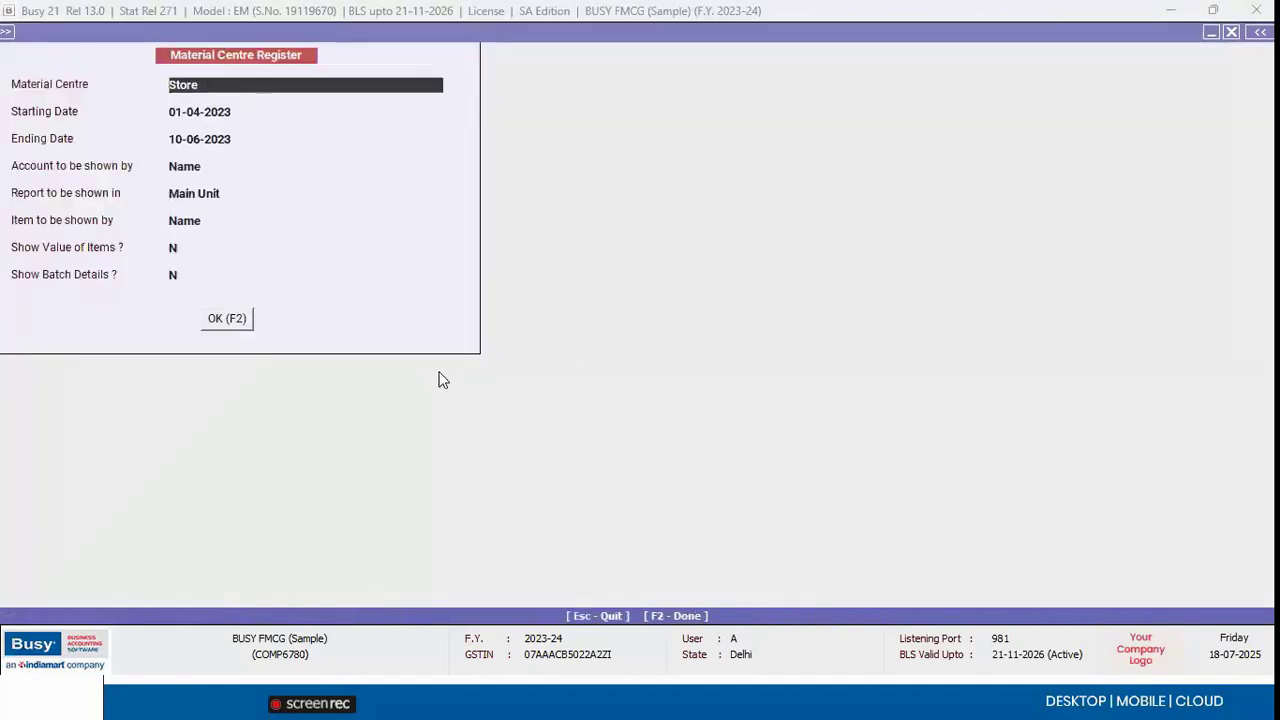
key("F2")
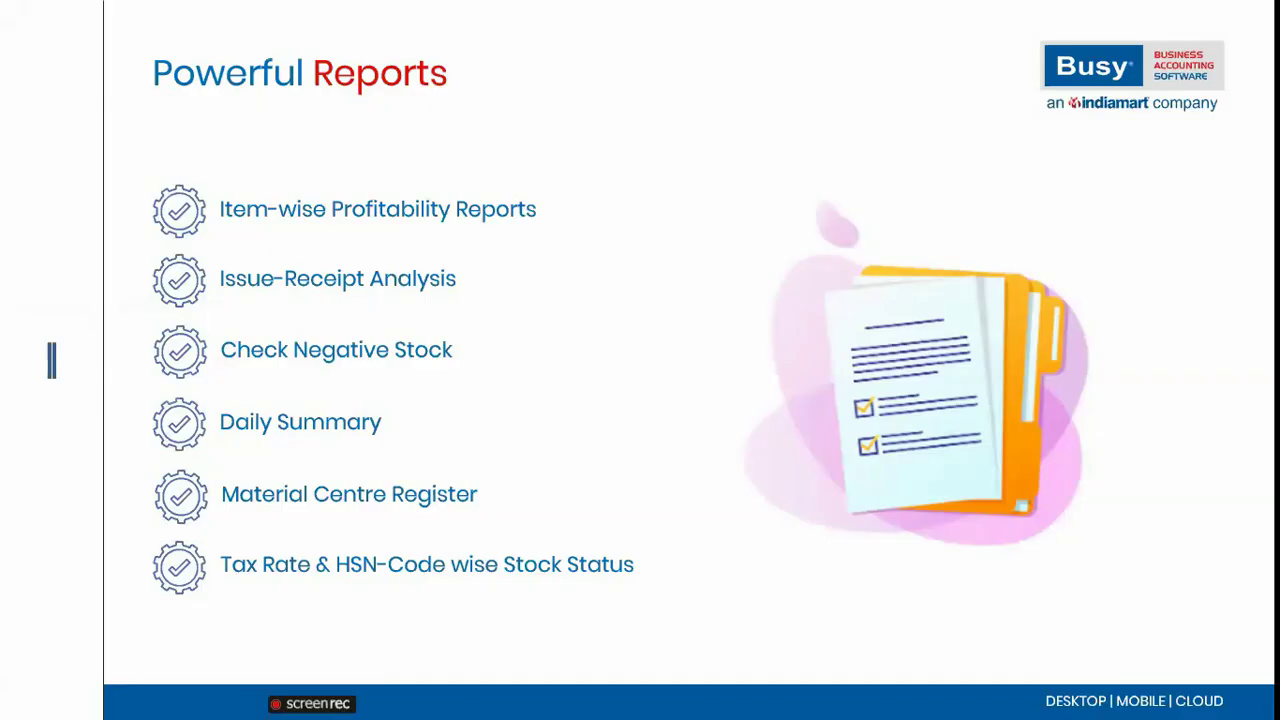
Step: Generate the HSN code-wise stock status with values for all items in Store from 01-04-2023 to 10-06-2023, then close it
key("alt+Tab")
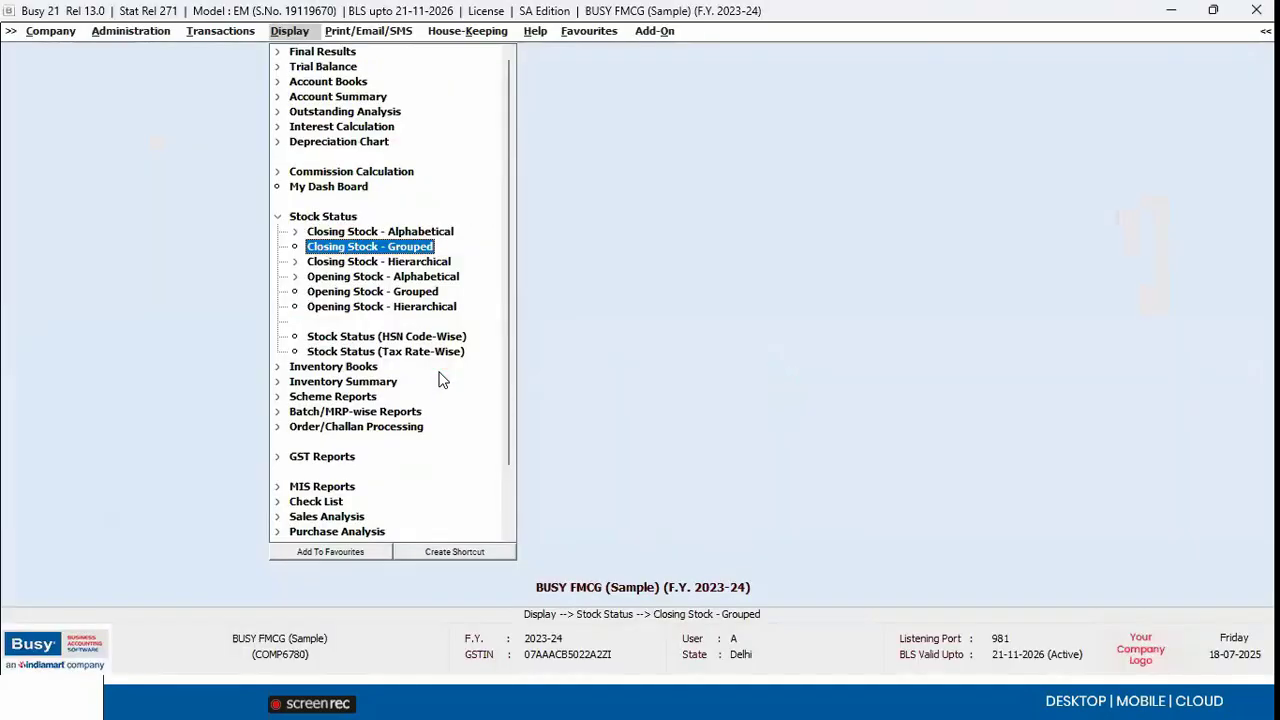
key("Down")
key("Down")
key("Down")
key("Down")
key("Down")
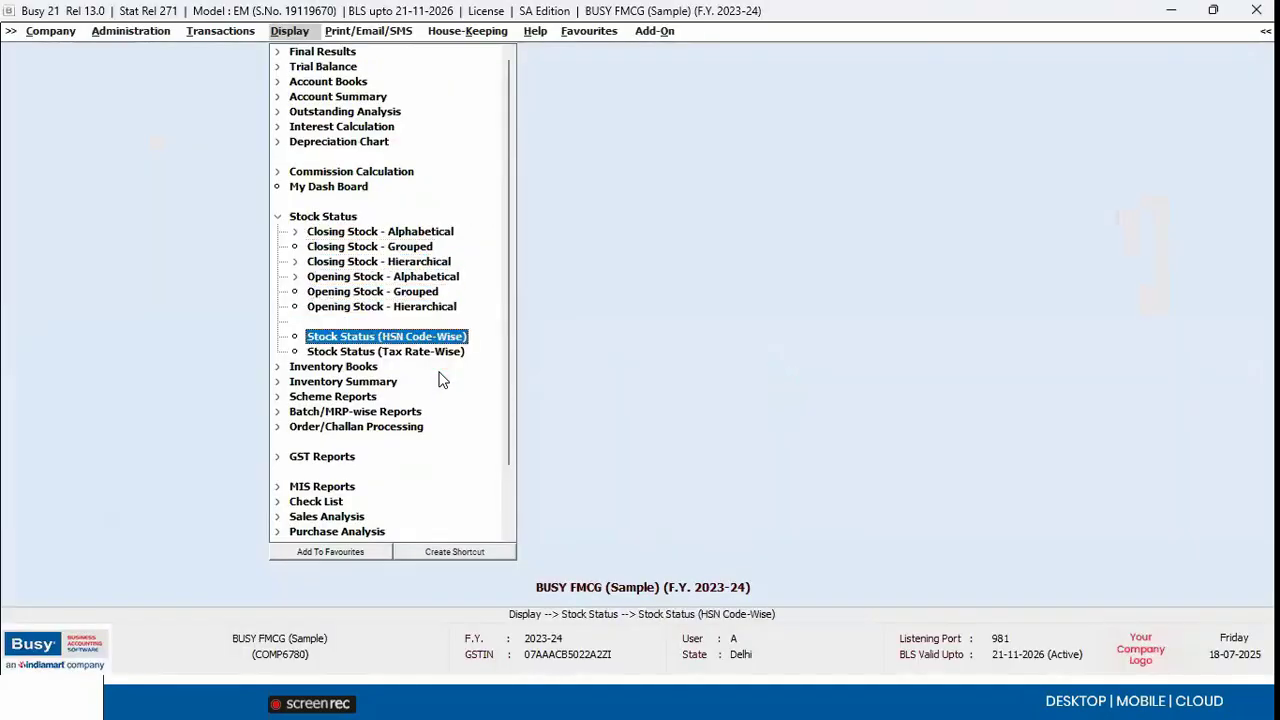
key("Down")
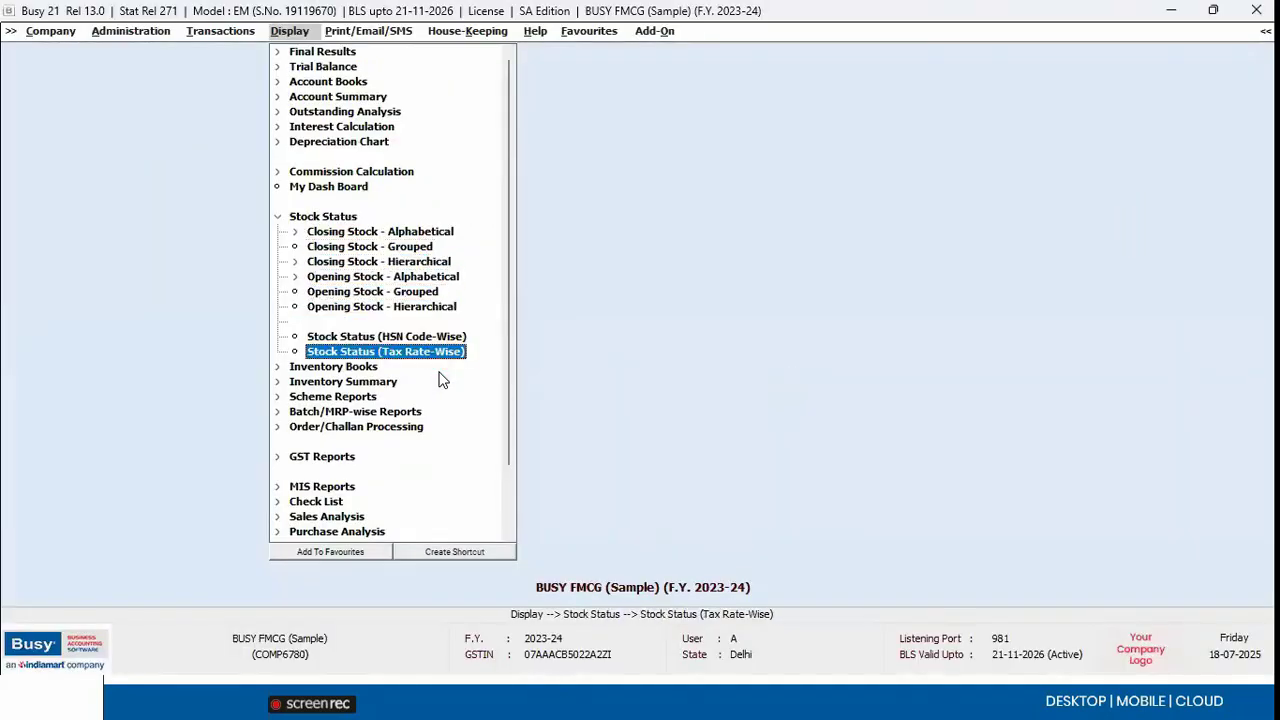
key("Up")
key("Return")
key("Right")
key("Return")
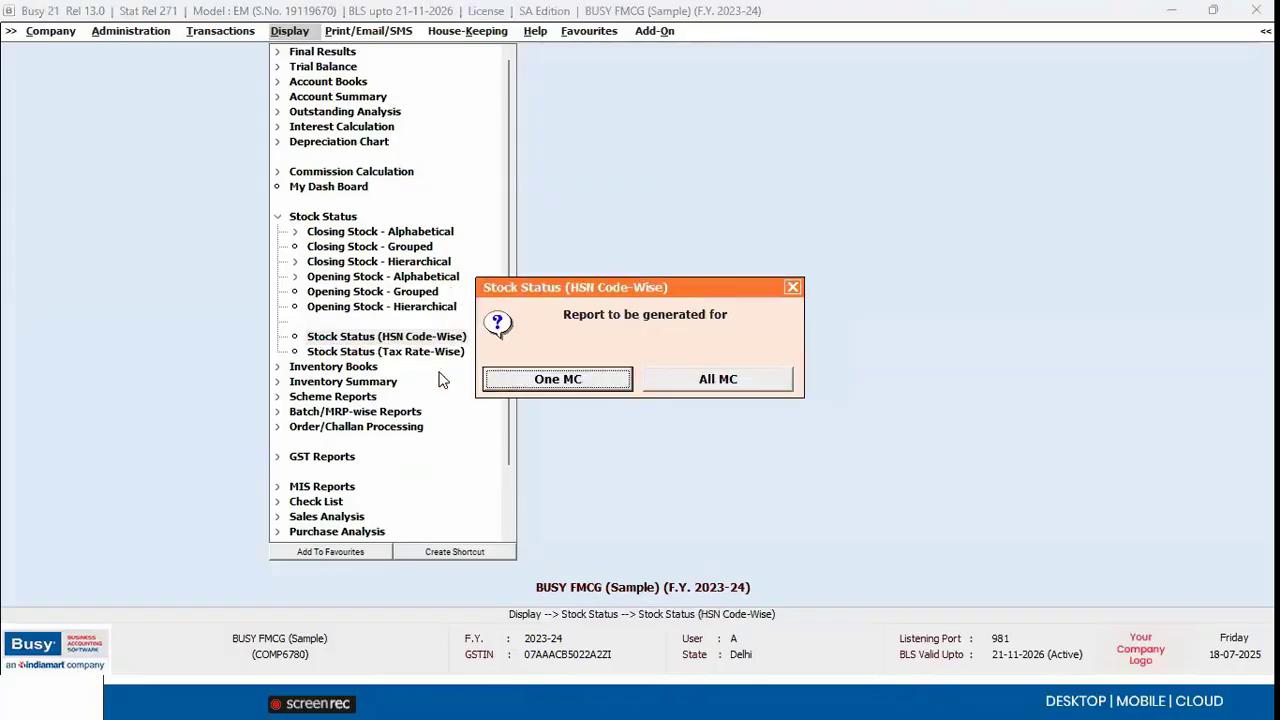
key("Return")
key("Return")
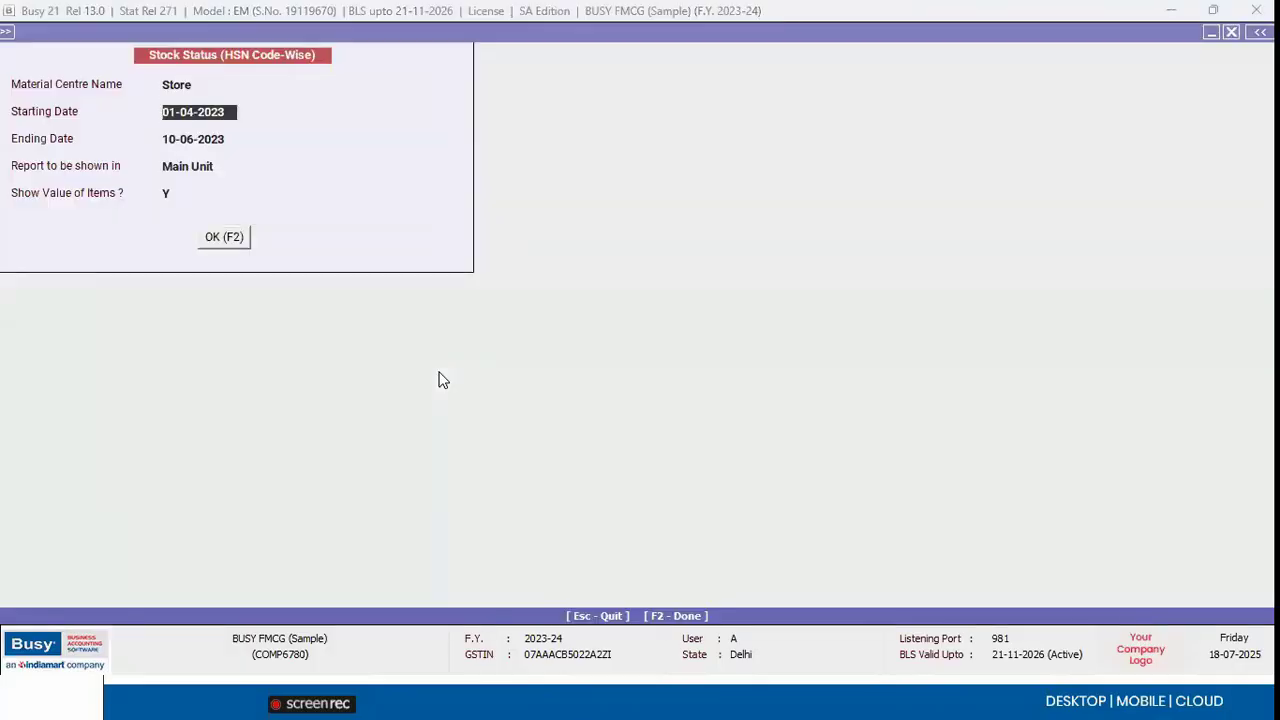
key("F2")
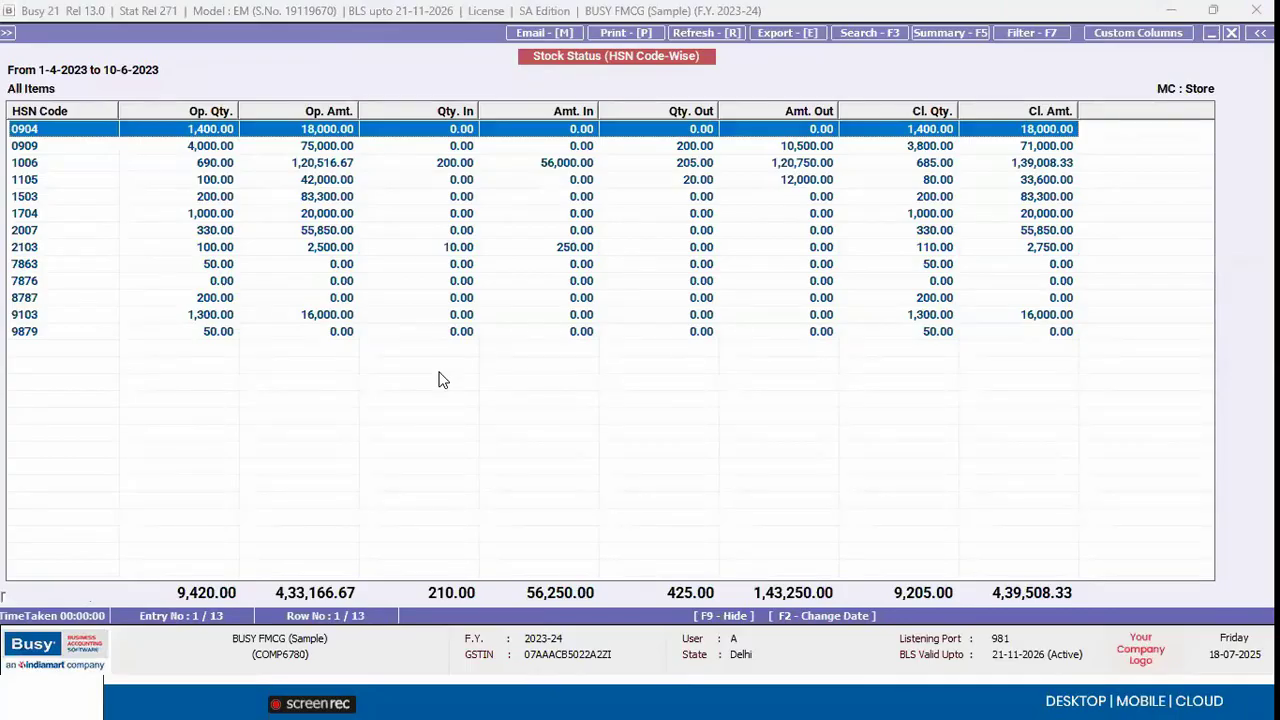
key("Escape")
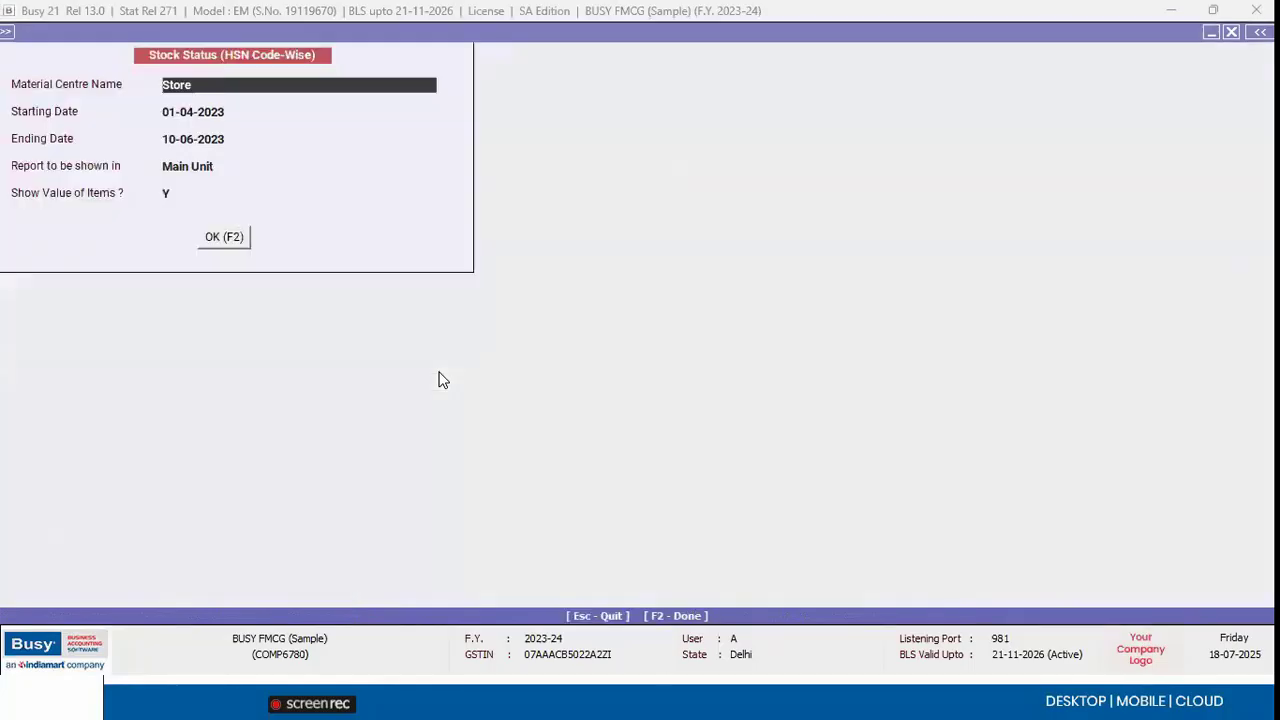
key("Escape")
key("Return")
key("Escape")
Step: Generate the tax rate-wise stock status for all items and all material centres from 01-04-2023 to 10-06-2023, then close it
key("Down")
key("Return")
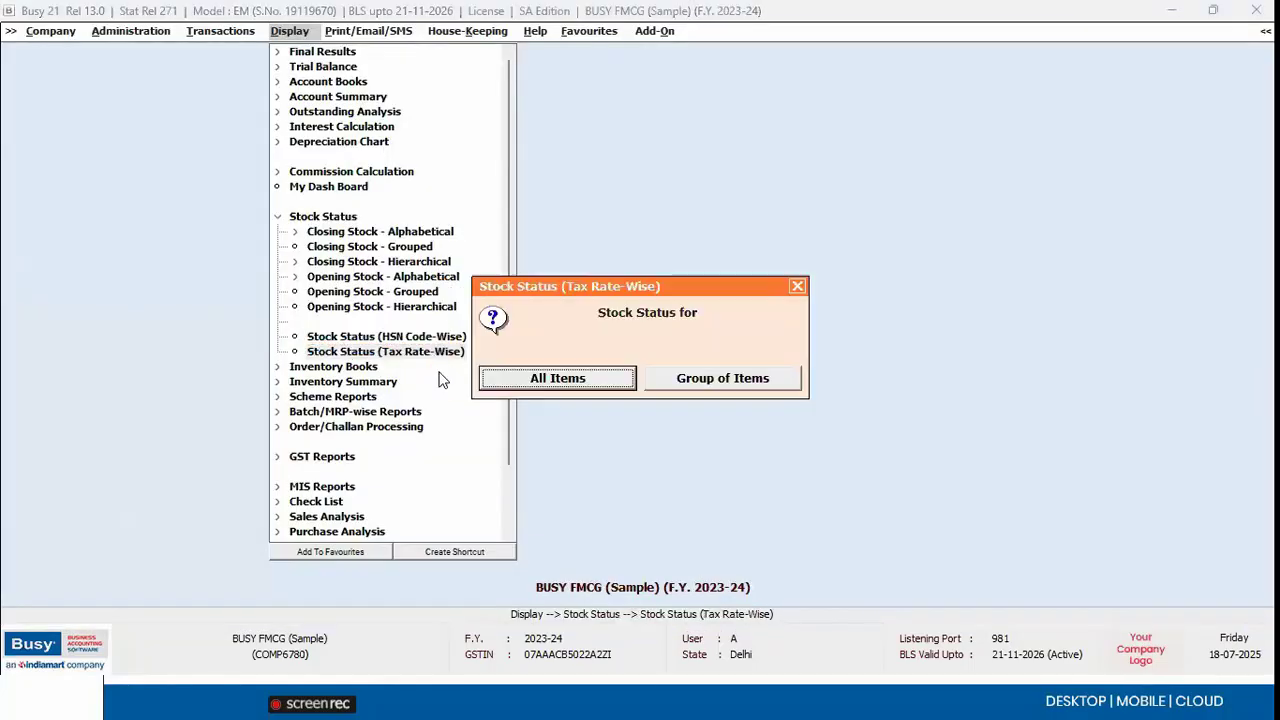
key("Return")
key("Right")
key("Right")
key("Return")
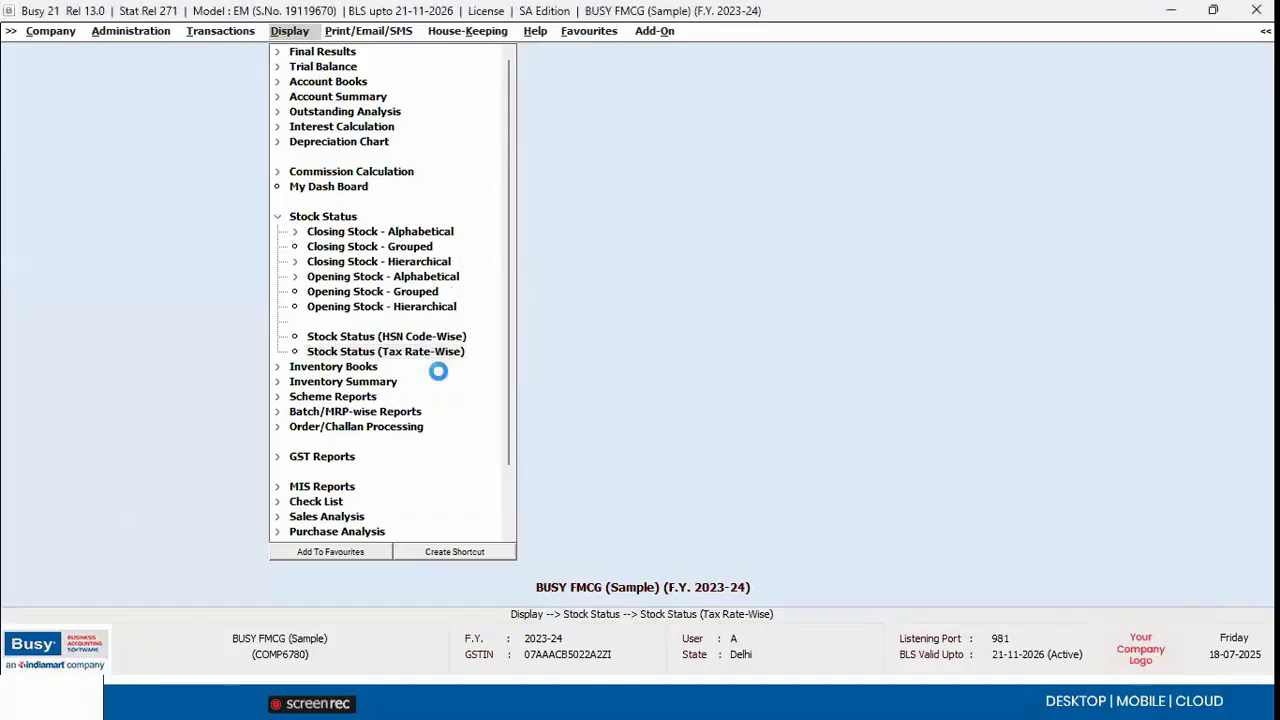
key("F2")
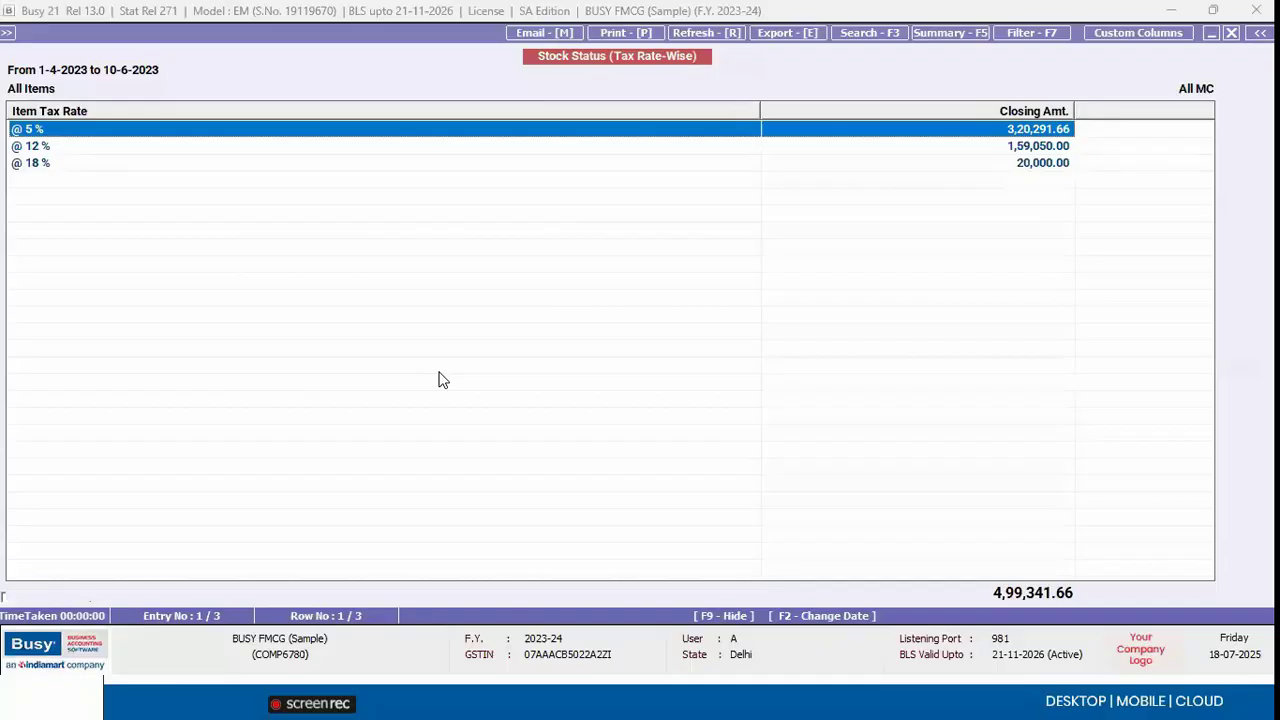
key("Escape")
Step: Regenerate the HSN code-wise stock status for all items in Store, then switch to the PowerPoint slide show
key("Up")
key("Return")
key("Return")
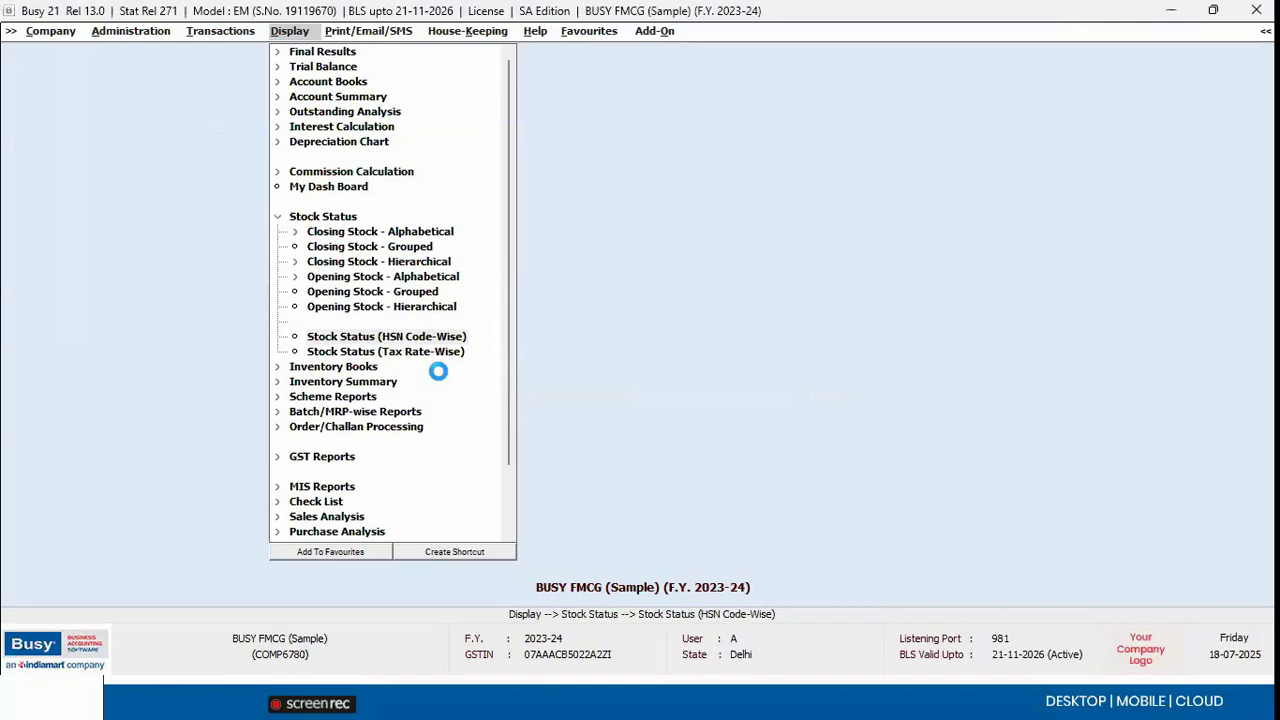
key("F2")
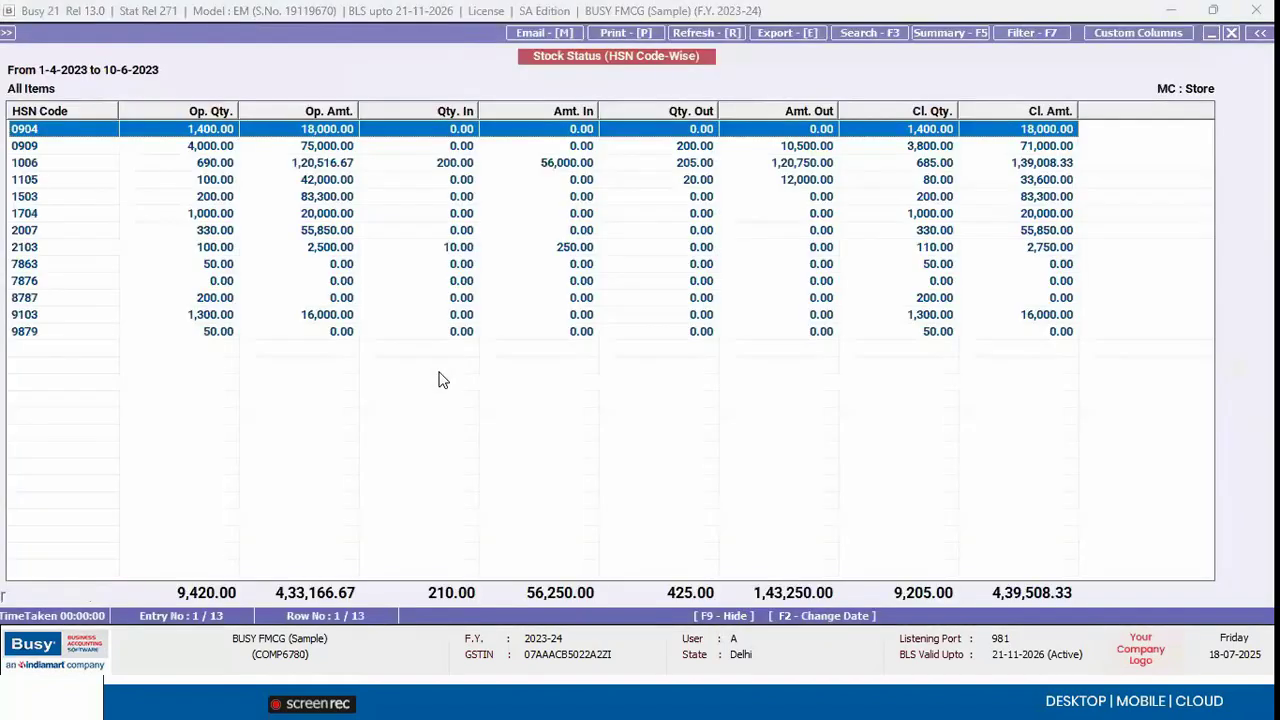
key("alt+Tab")
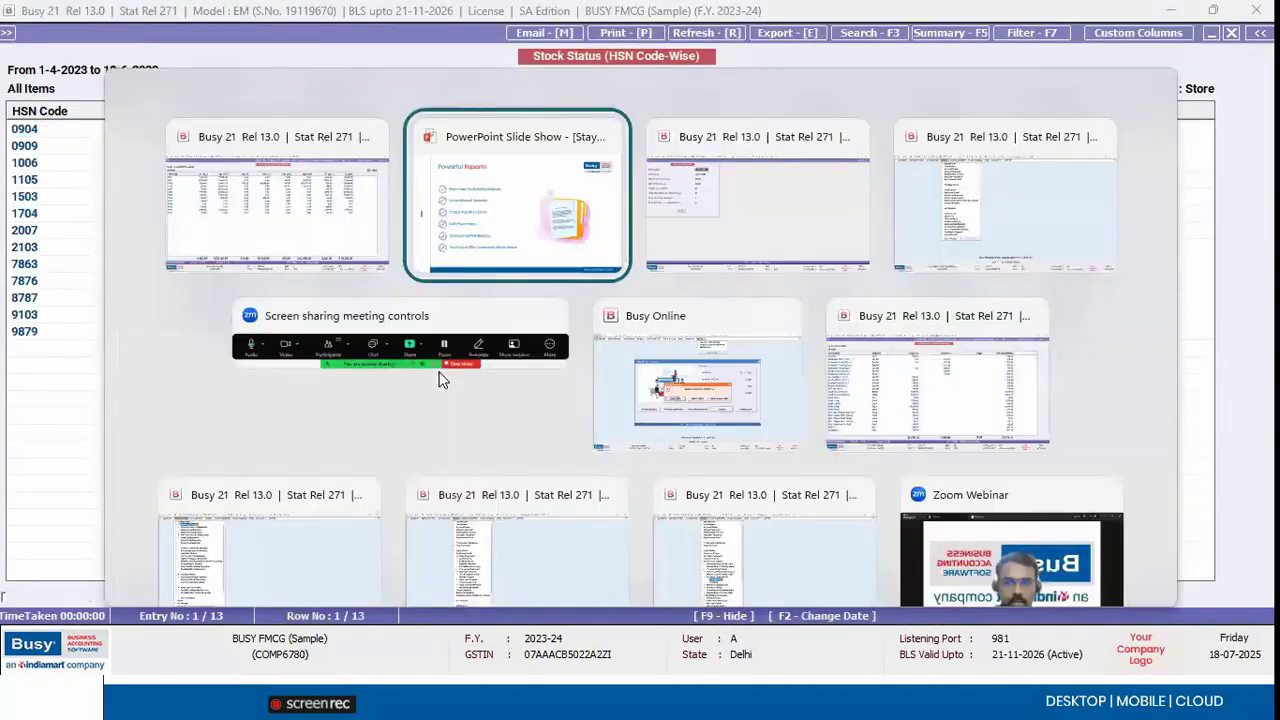